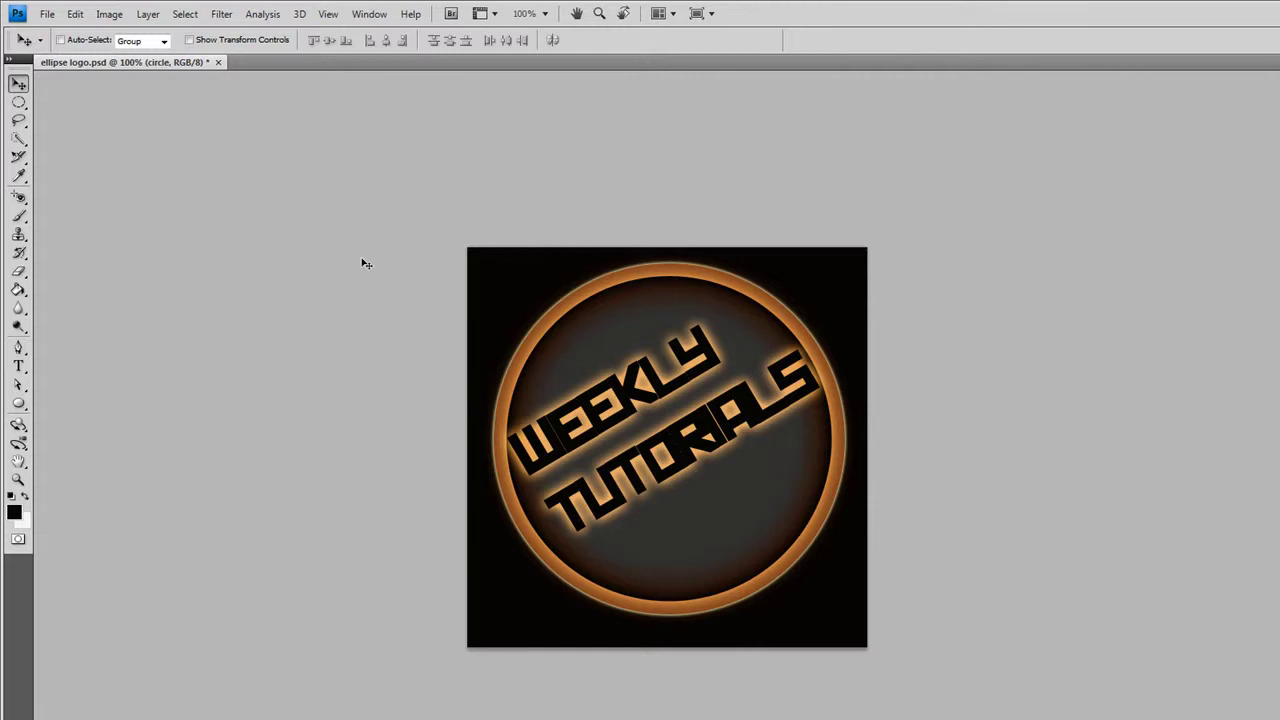
Create a new 500 × 500 pixel document
left_click(47, 15)
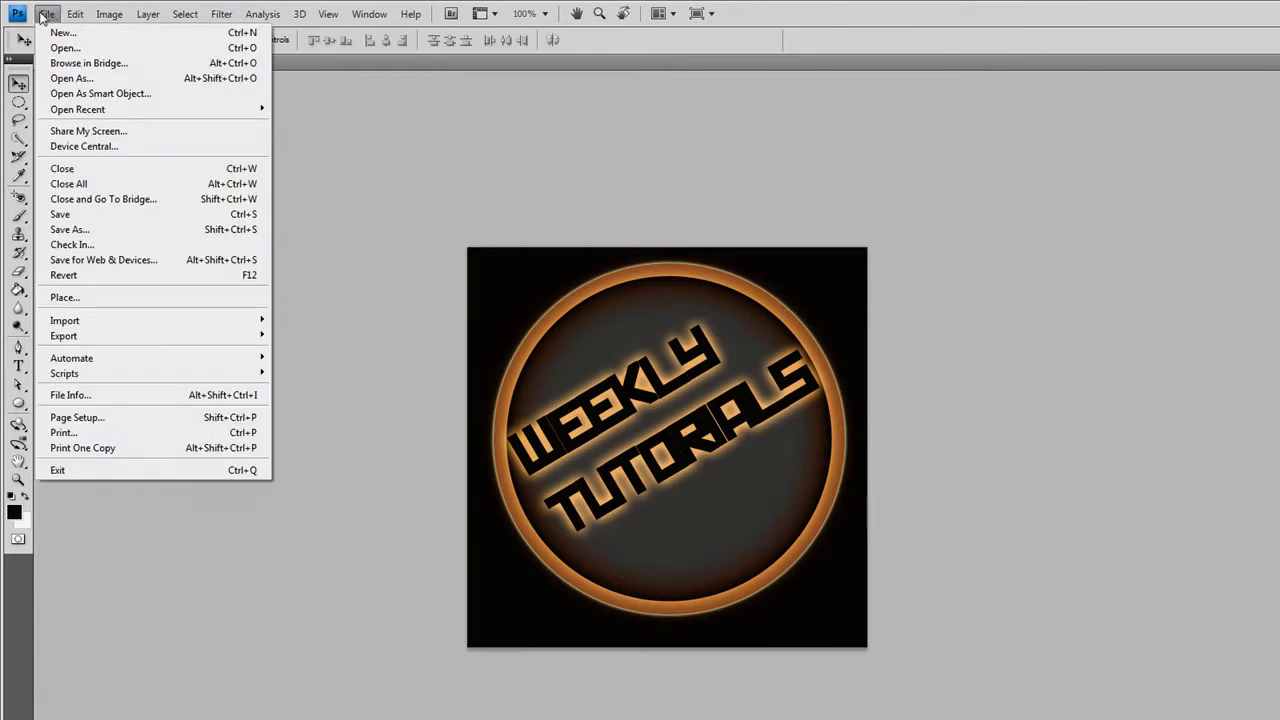
left_click(64, 32)
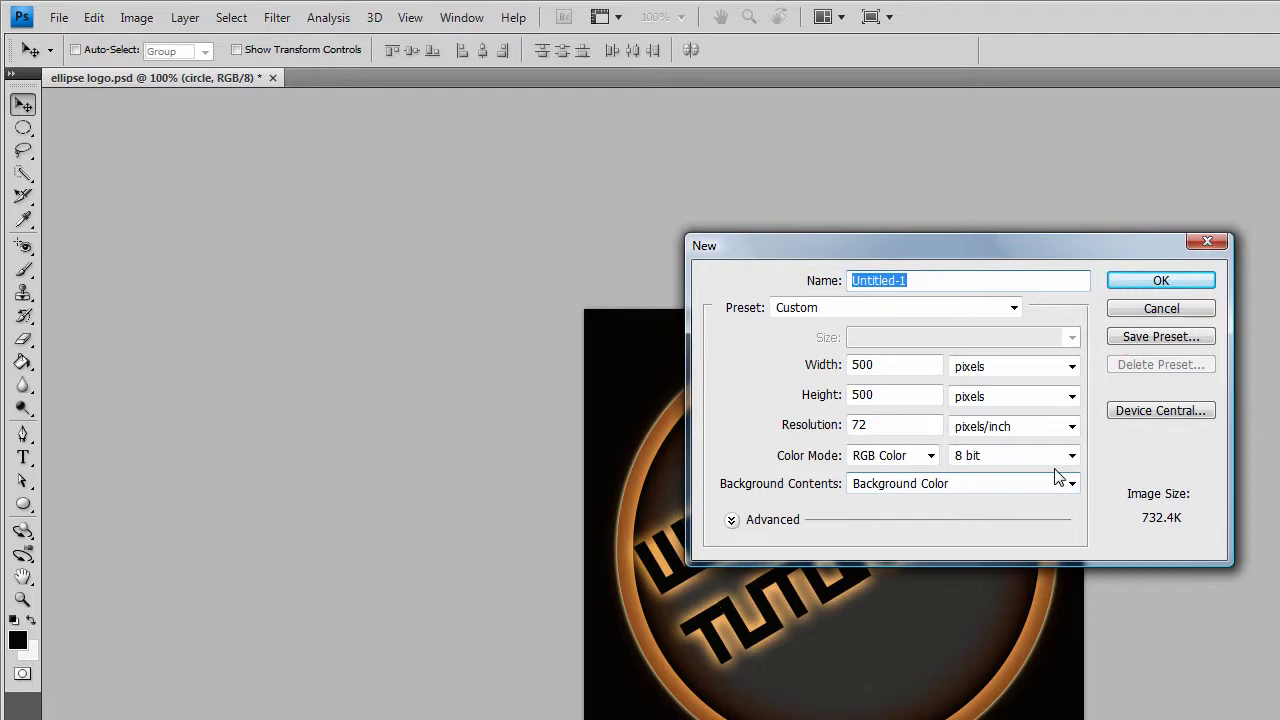
left_click(1160, 284)
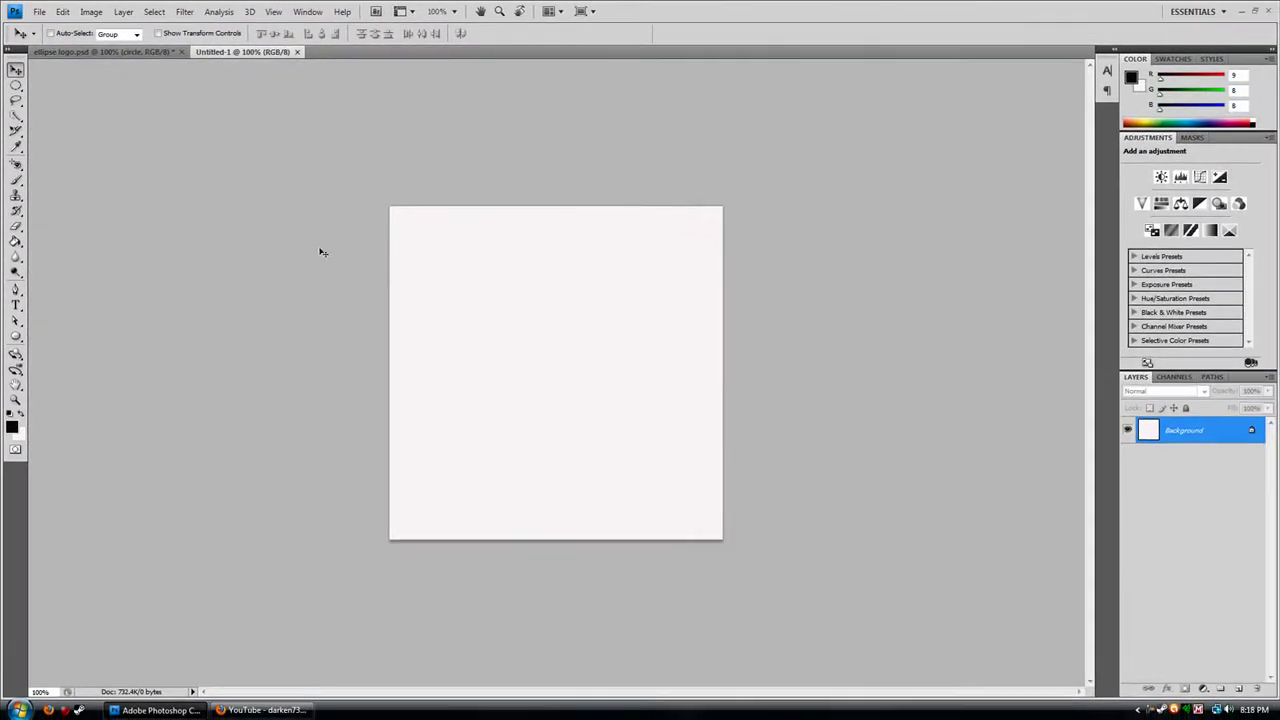
Fill the whole canvas with black using the Paint Bucket
left_click(12, 428)
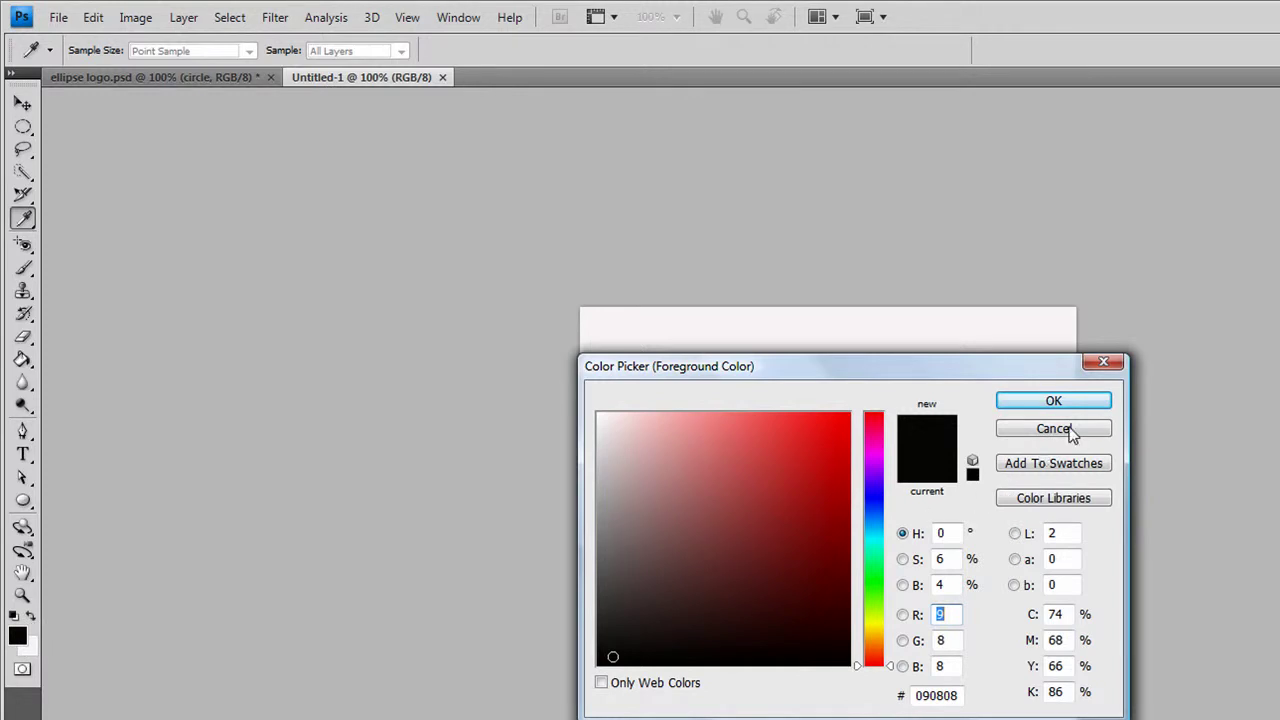
left_click(1024, 388)
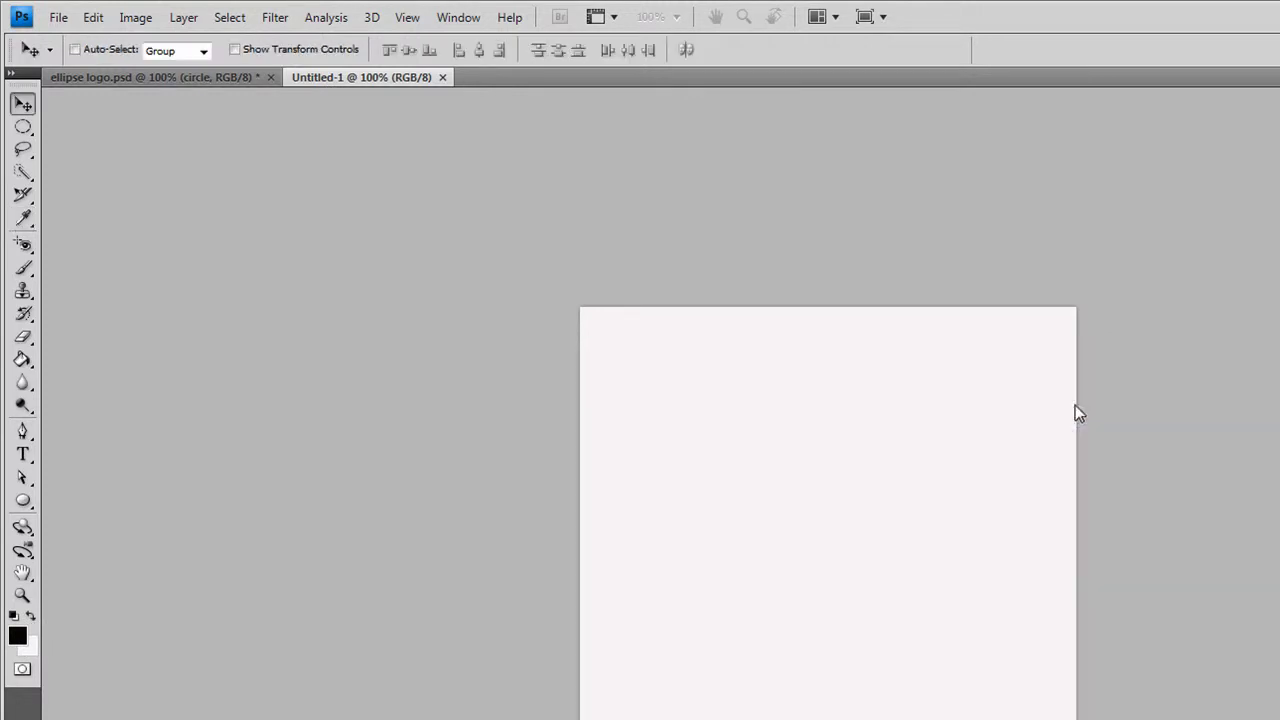
left_click(23, 364)
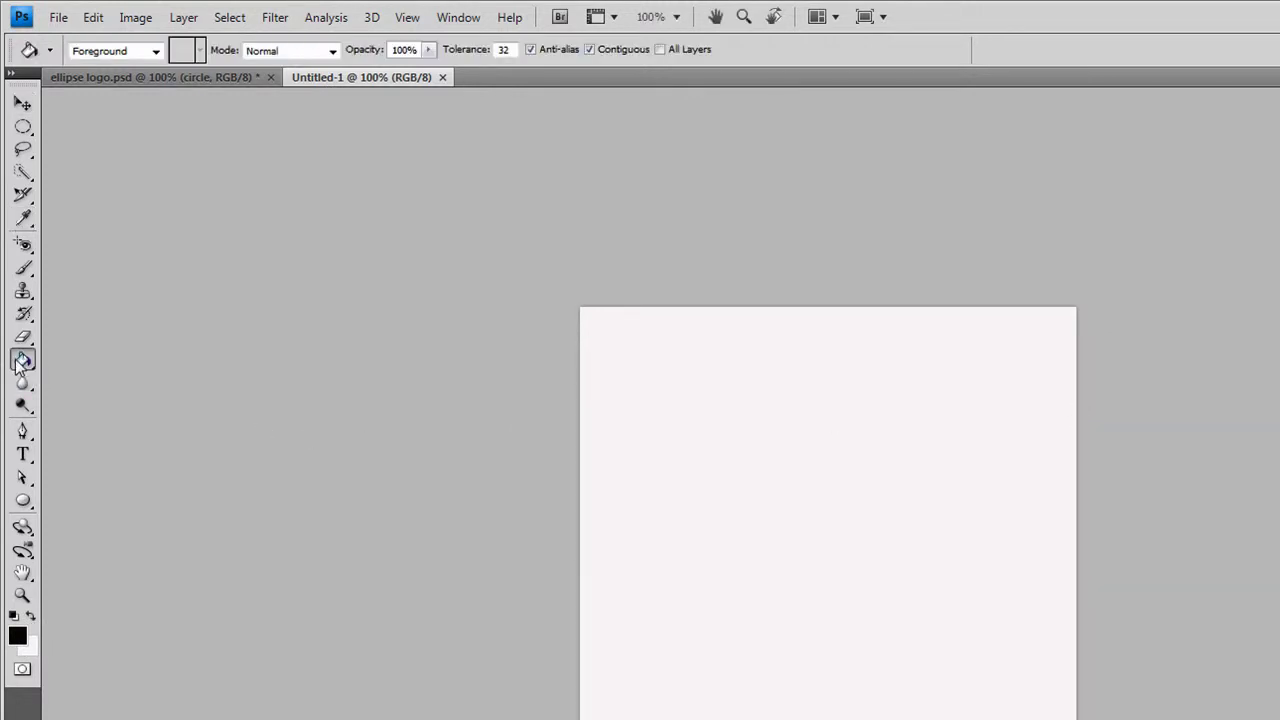
left_click(740, 375)
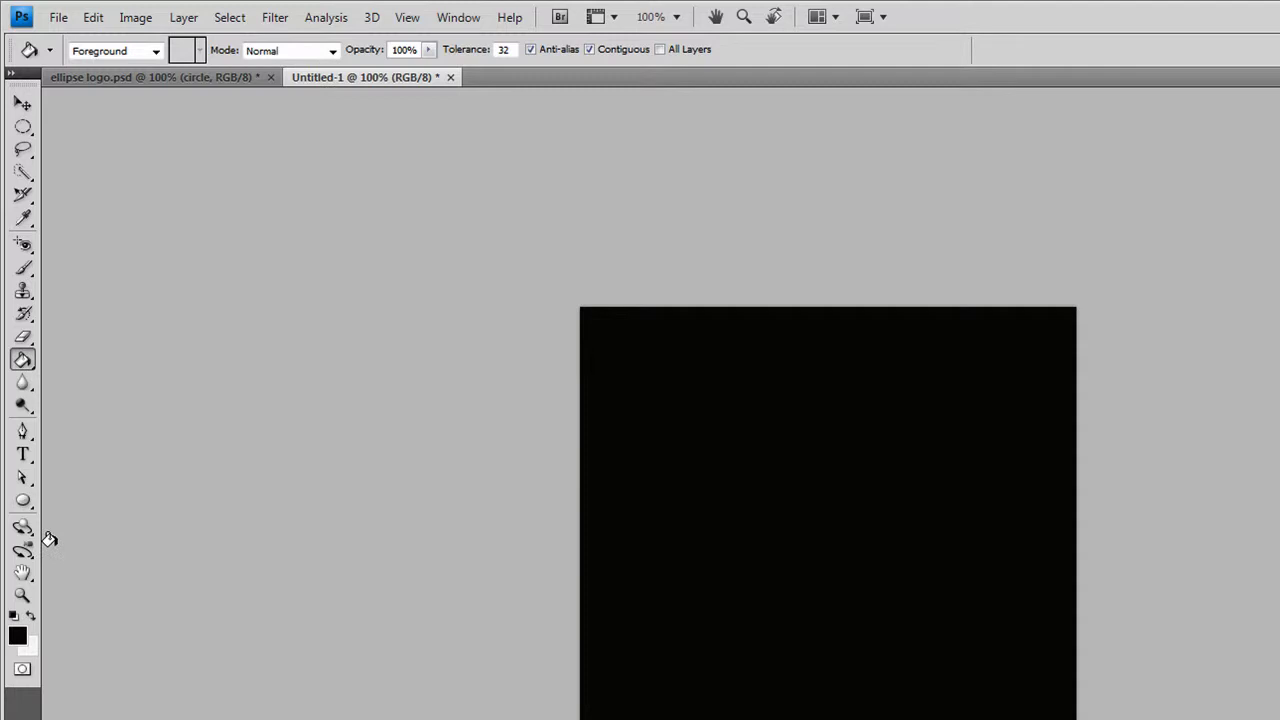
Undo a stray small ellipse and draw a large circle shape (Shape 1) across the canvas
left_click(25, 503)
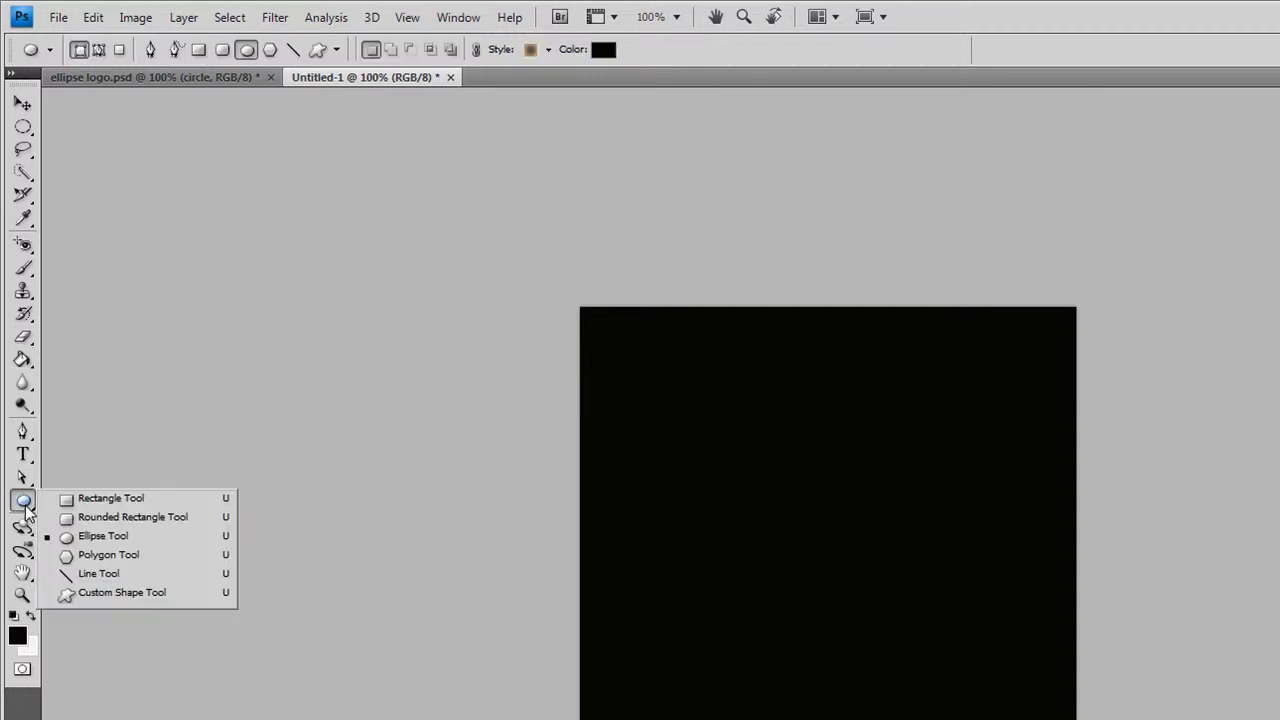
left_click(93, 538)
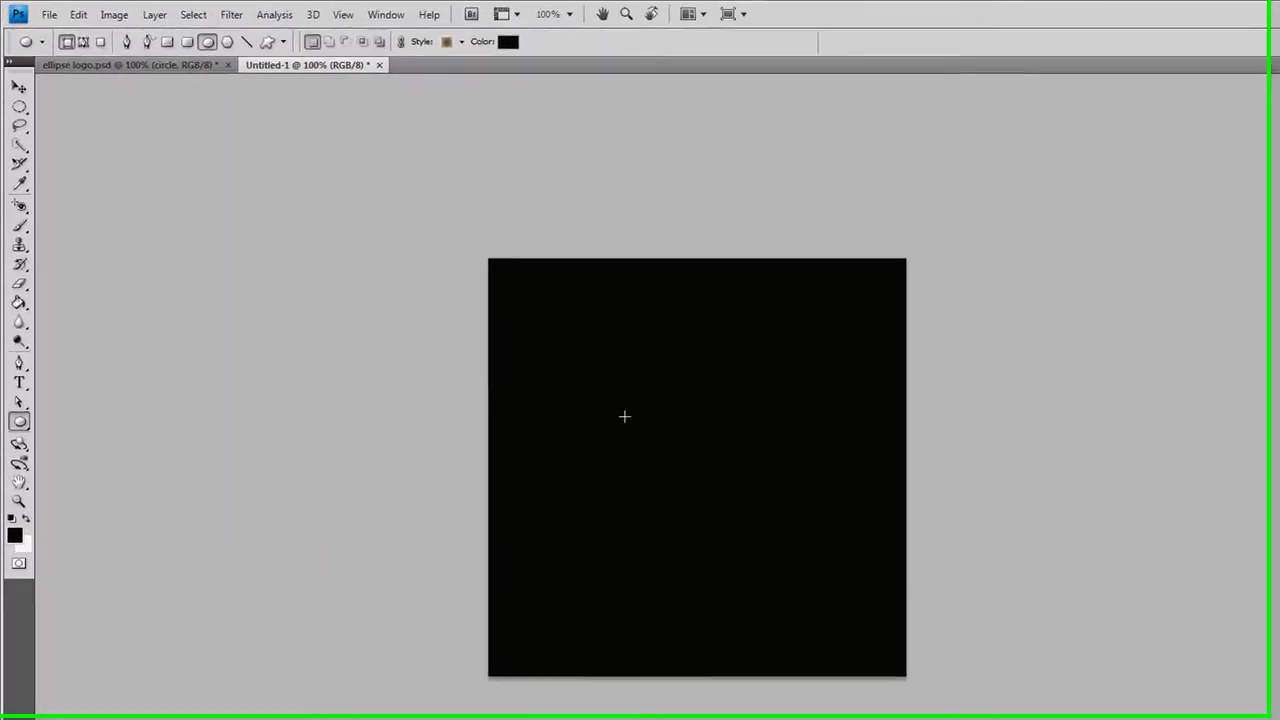
left_click_drag(403, 225, 498, 331)
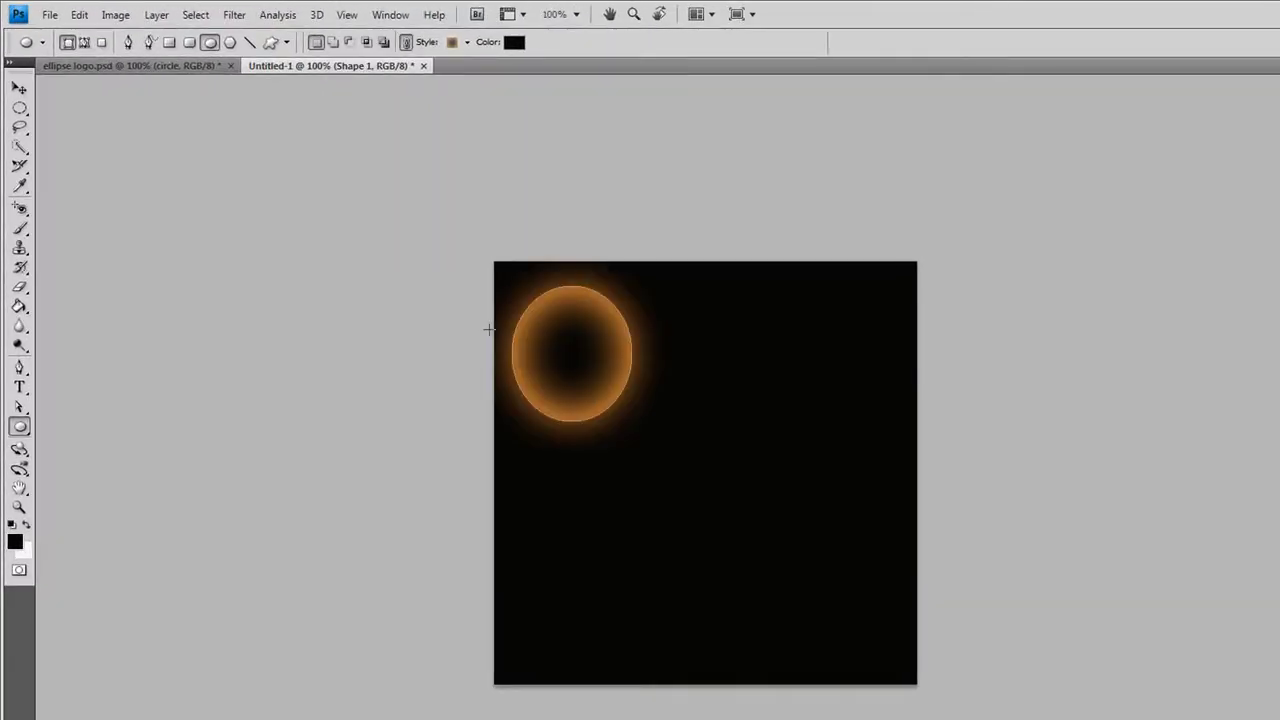
key("ctrl+z")
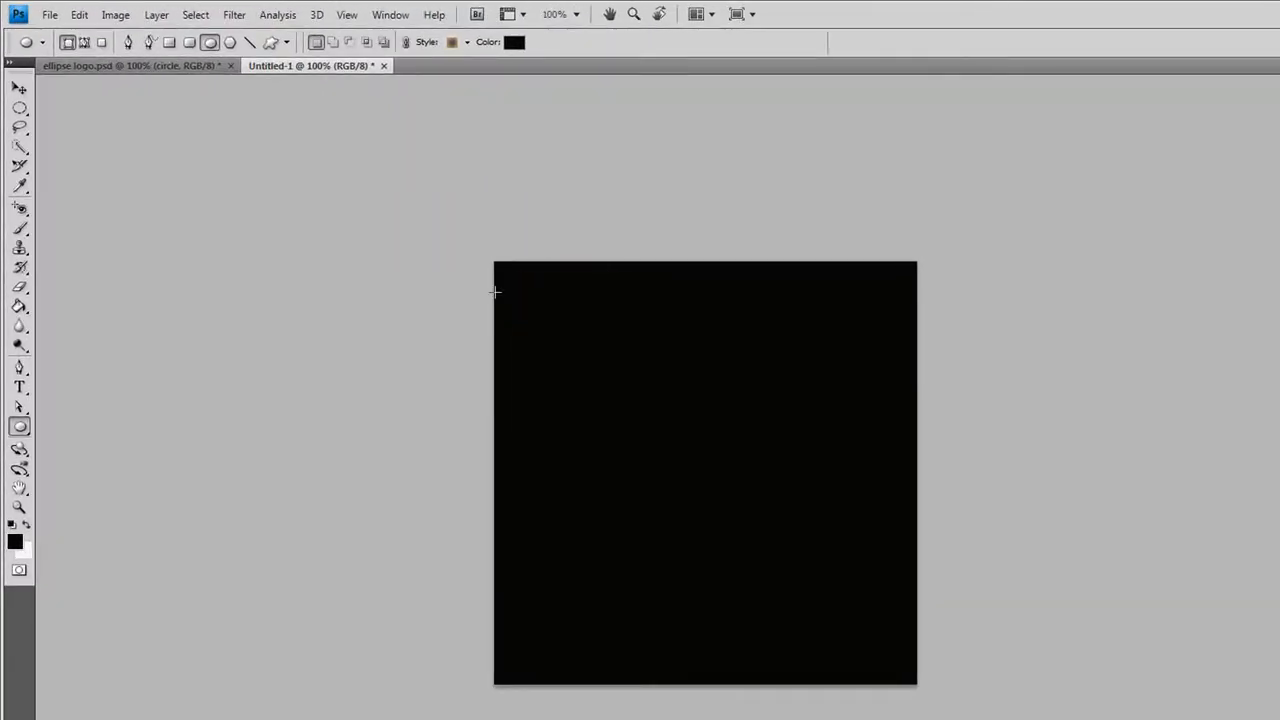
left_click_drag(513, 283, 517, 288)
left_click_drag(512, 279, 660, 426)
left_click_drag(726, 466, 896, 662)
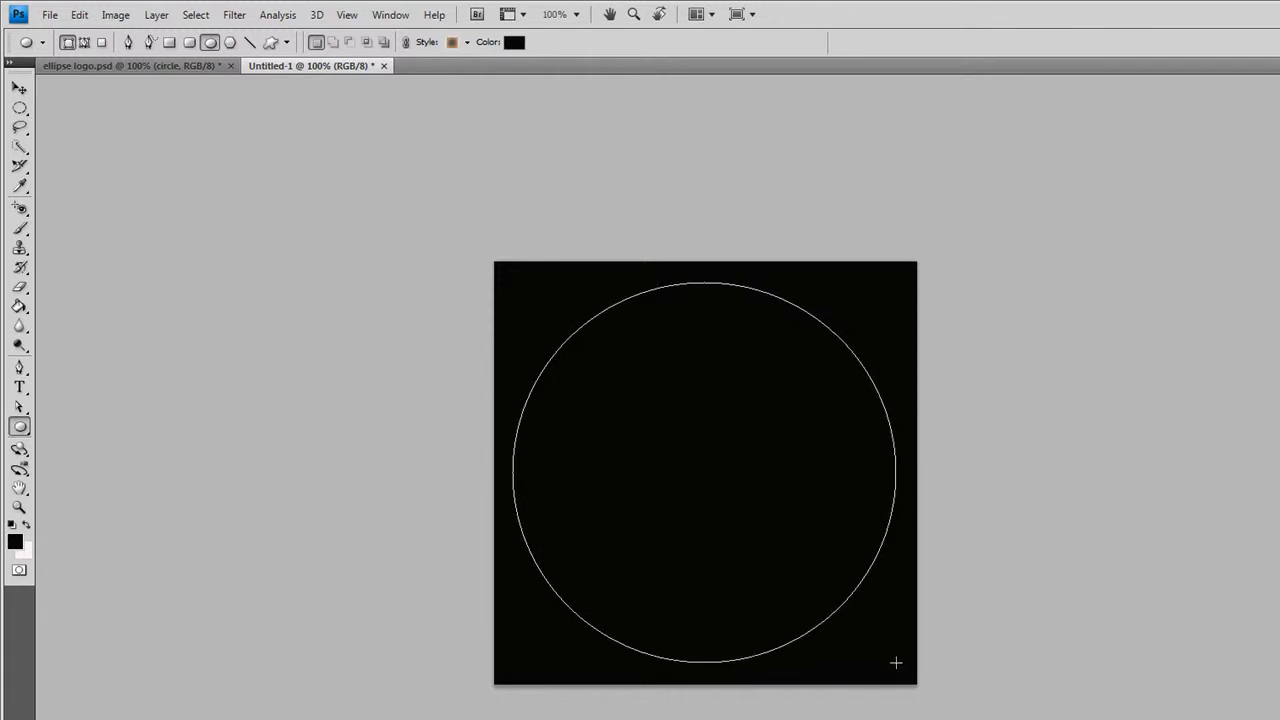
left_click_drag(896, 662, 896, 662)
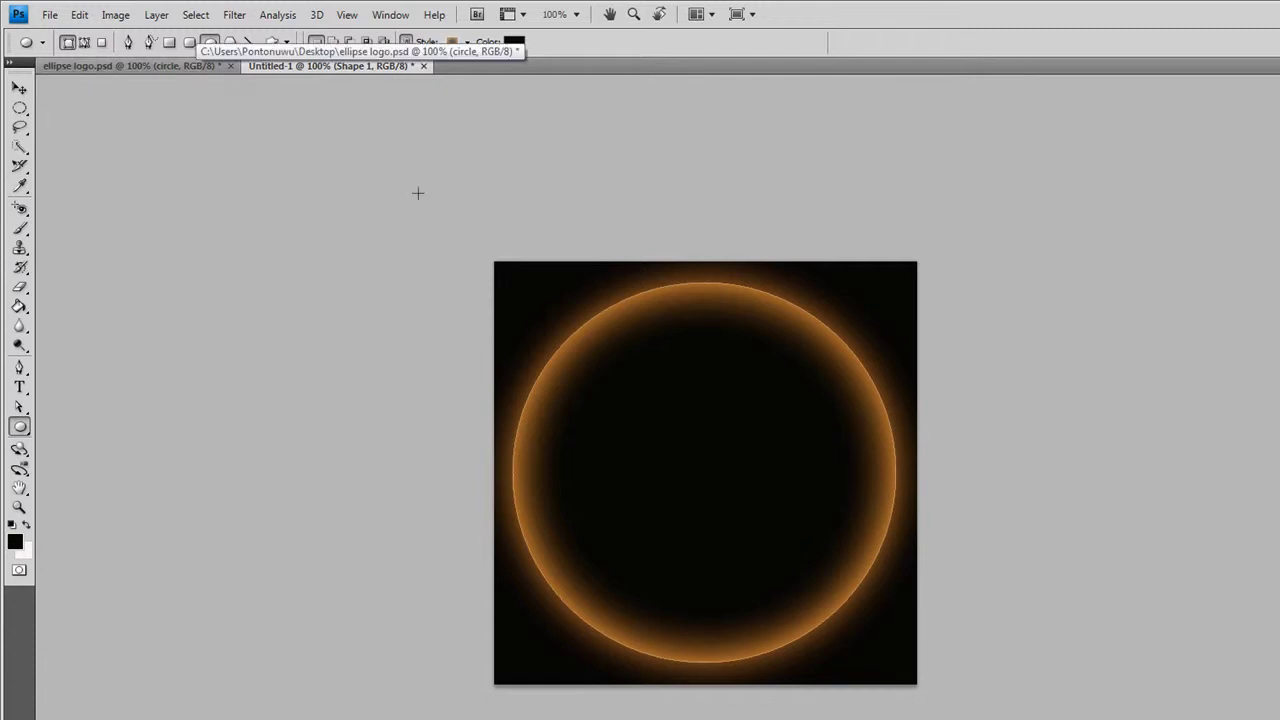
Keep Shape 1's outer glow orange and increase its size
left_click(144, 62)
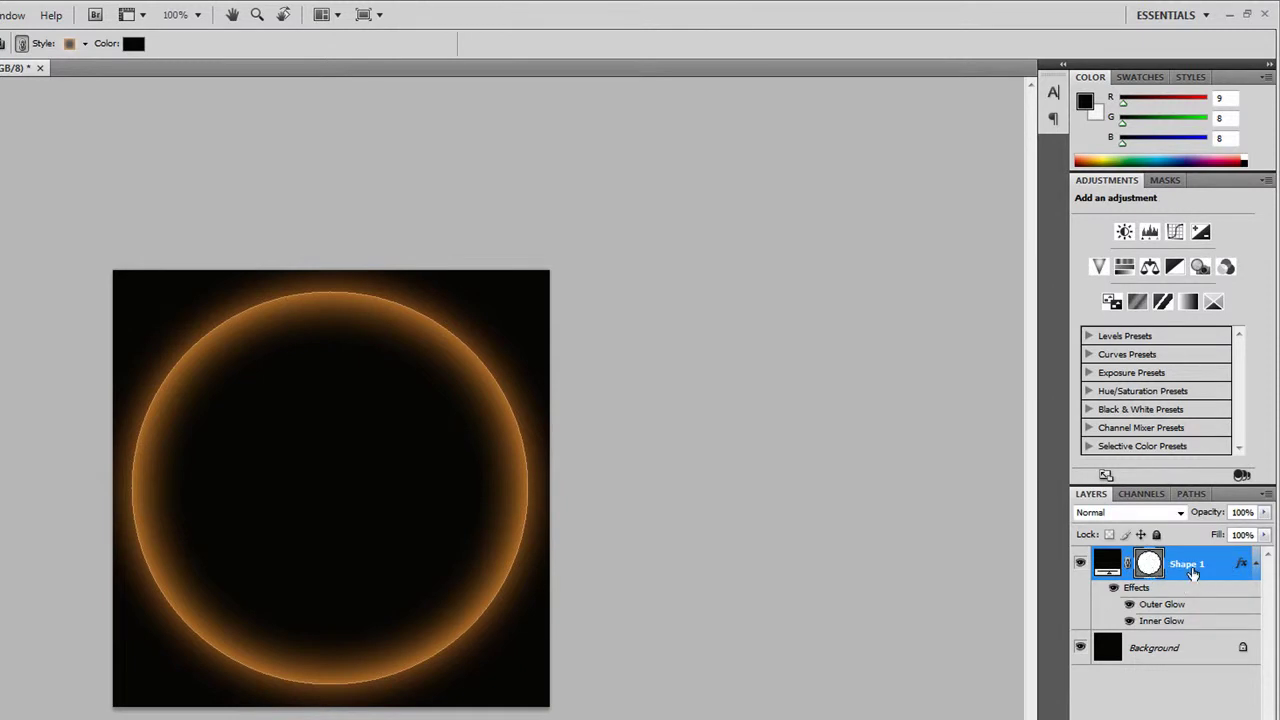
right_click(1192, 572)
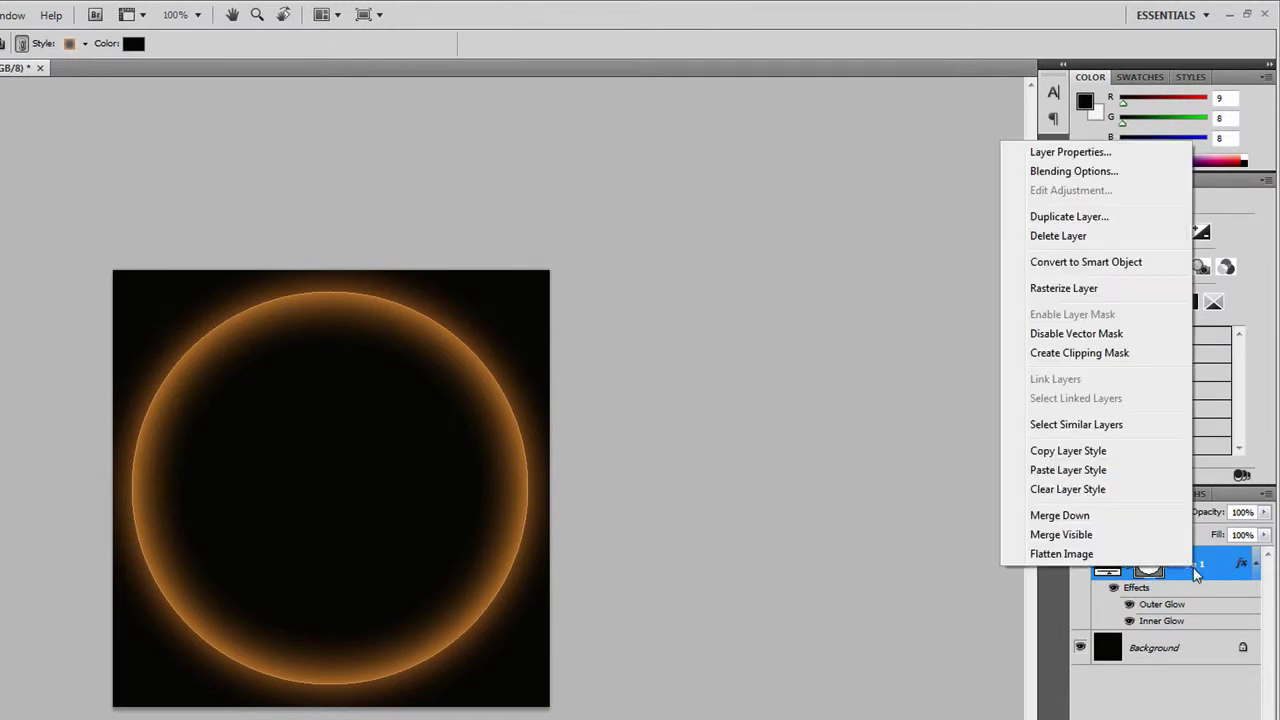
left_click(1106, 172)
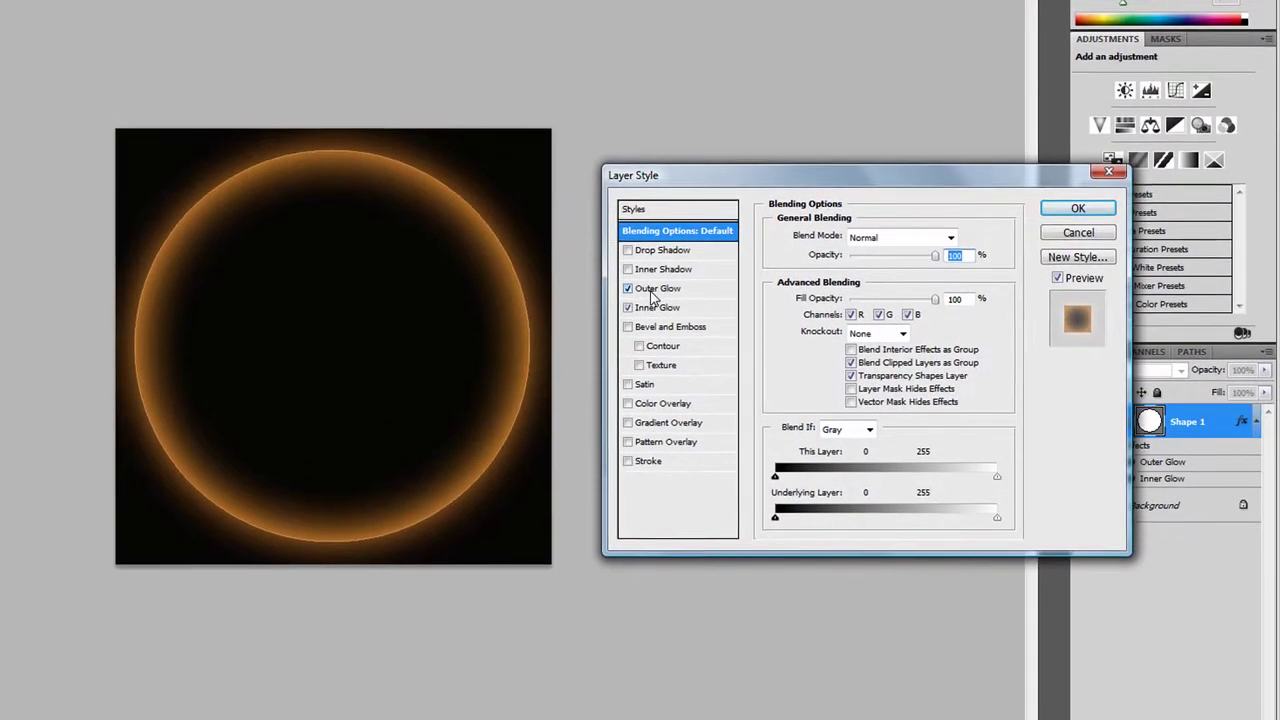
left_click(655, 434)
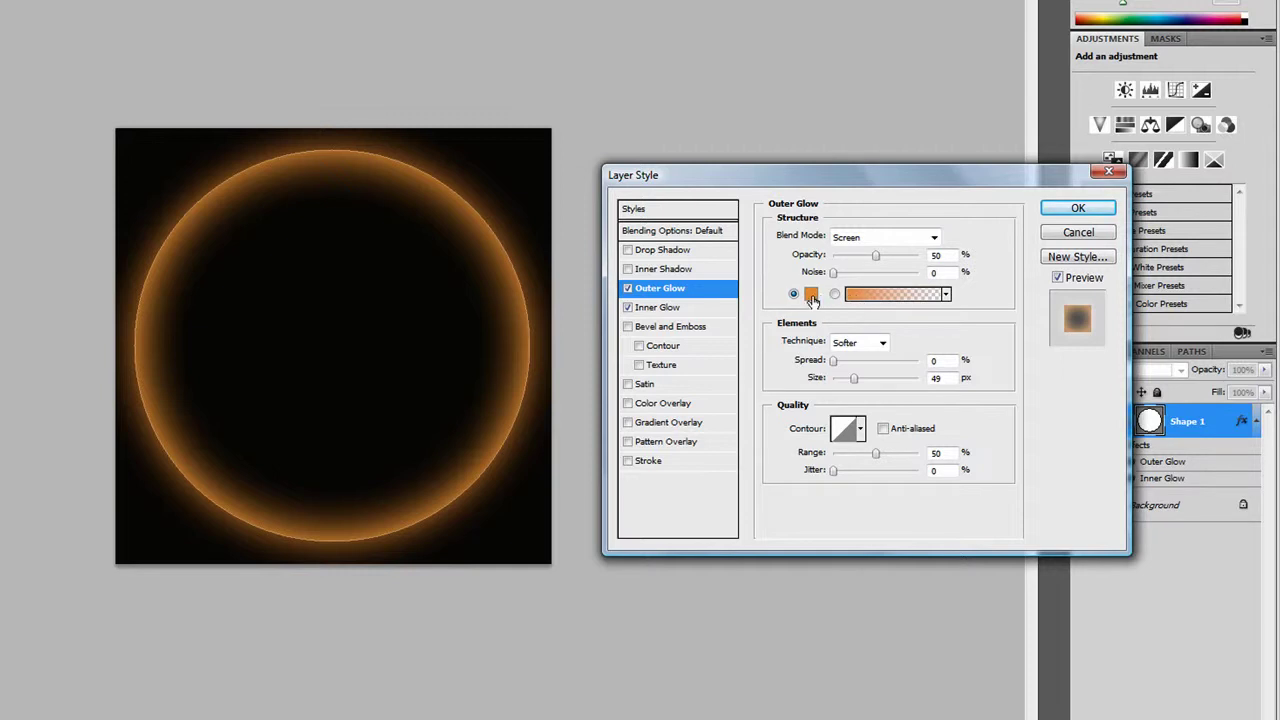
left_click(811, 295)
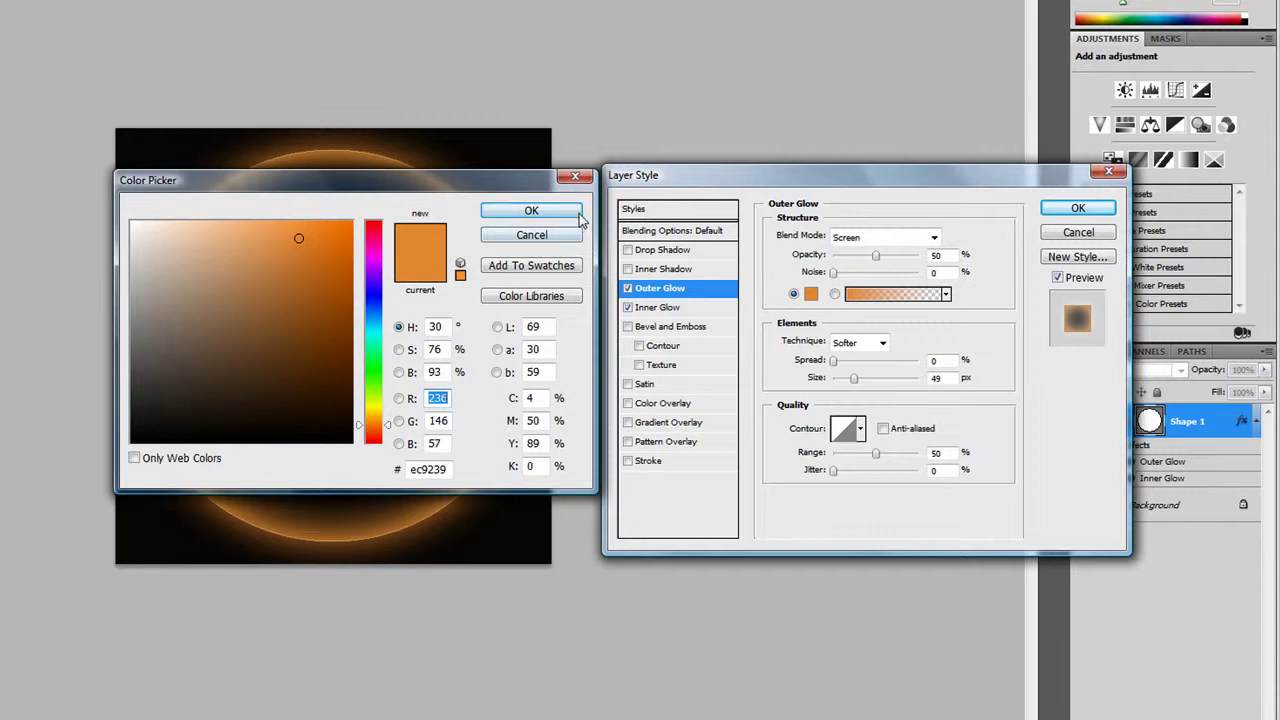
left_click(531, 210)
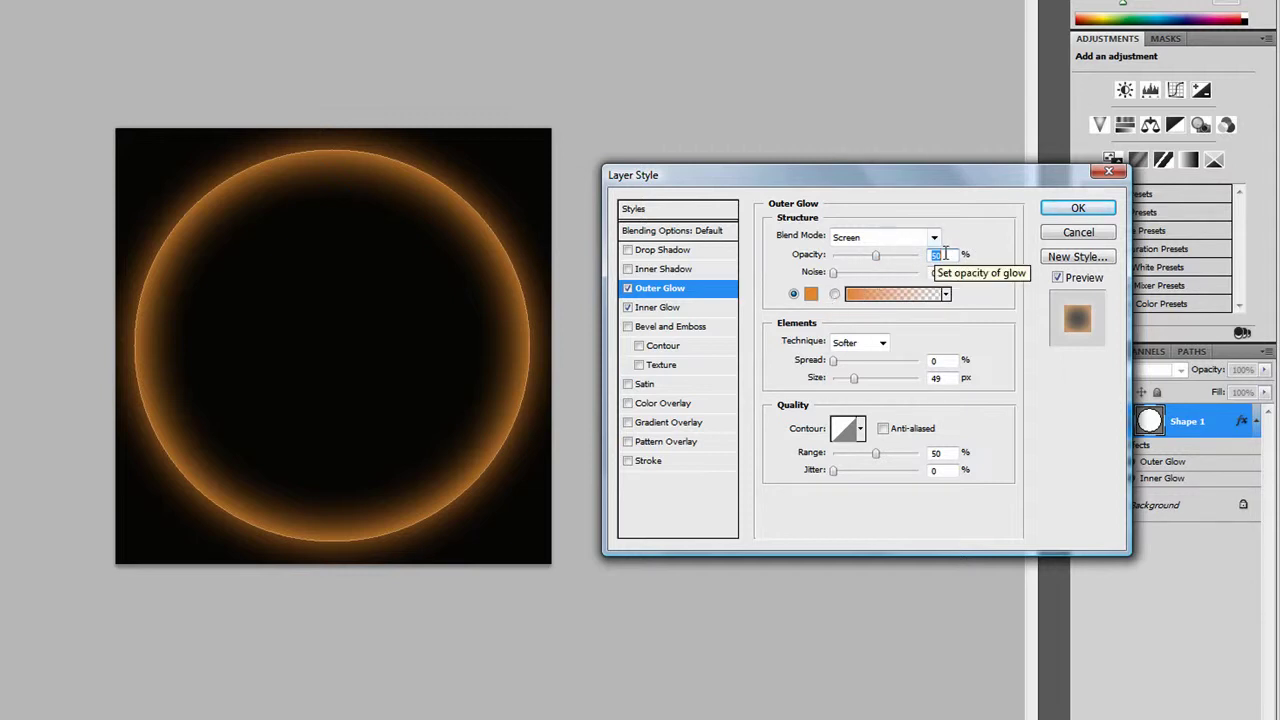
left_click(940, 256)
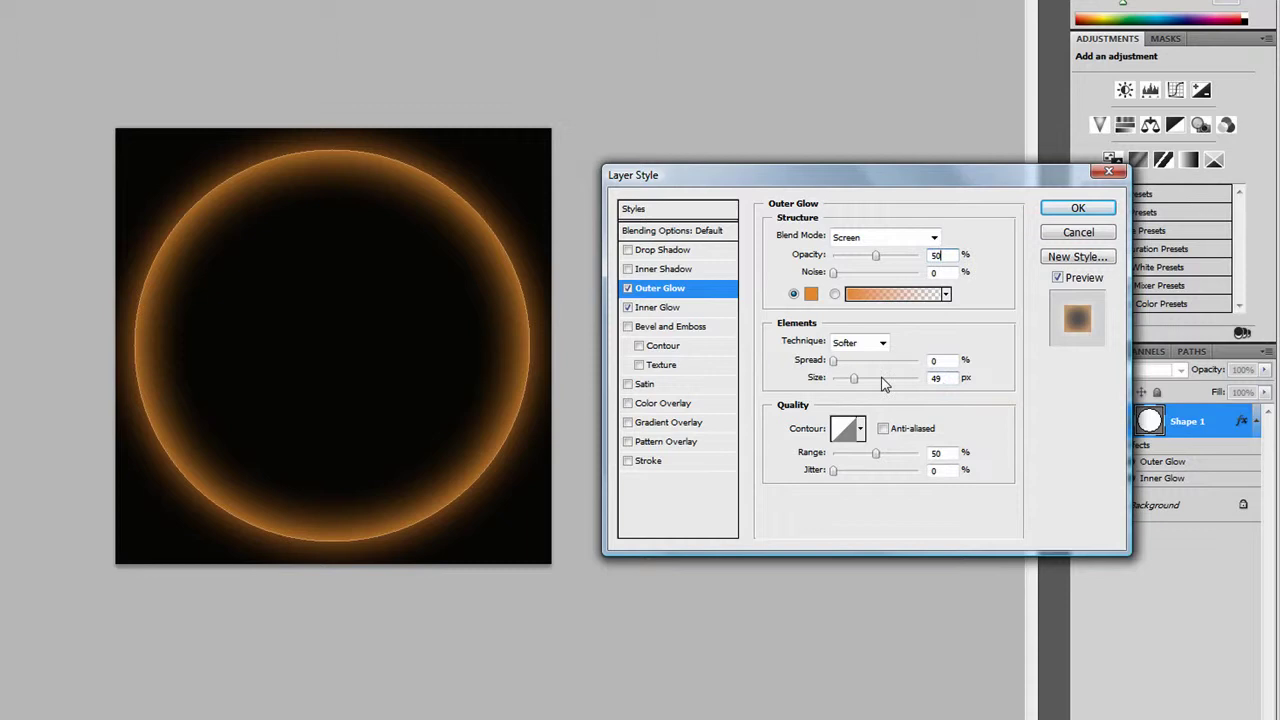
left_click_drag(857, 387, 858, 387)
Shrink Shape 1's inner glow to a thin edge and apply both glows
left_click(652, 310)
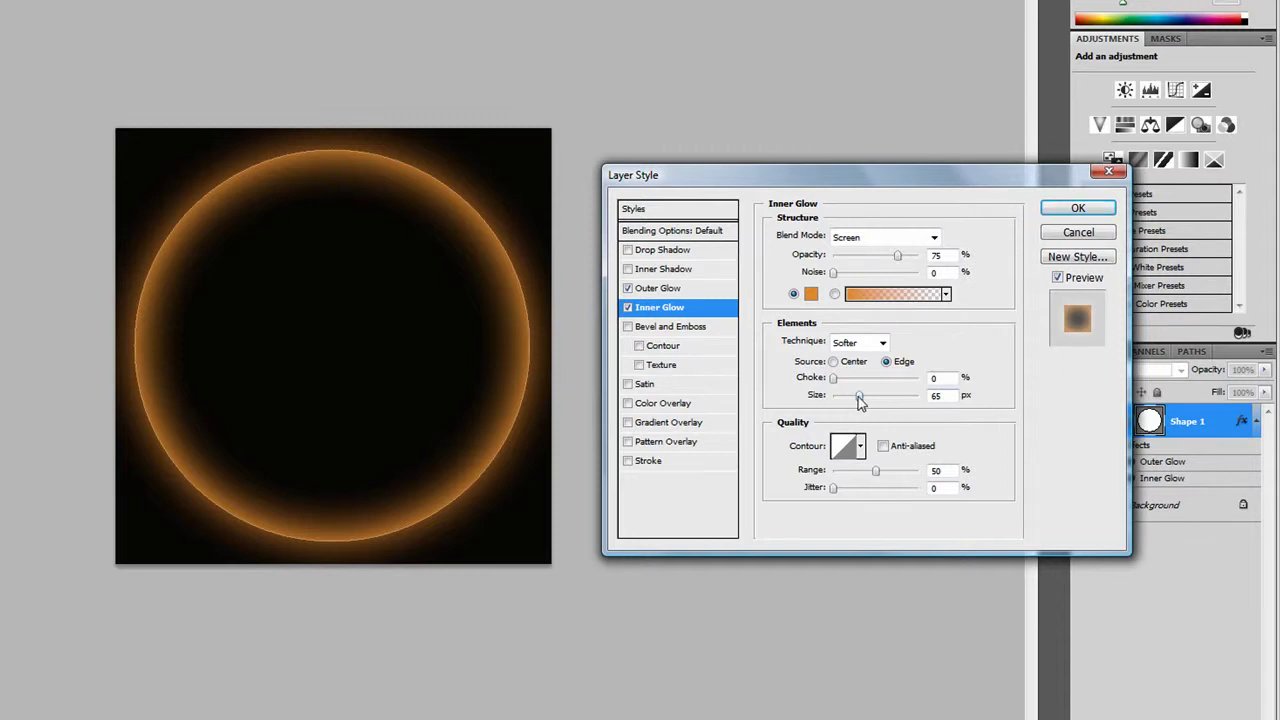
left_click_drag(858, 396, 844, 396)
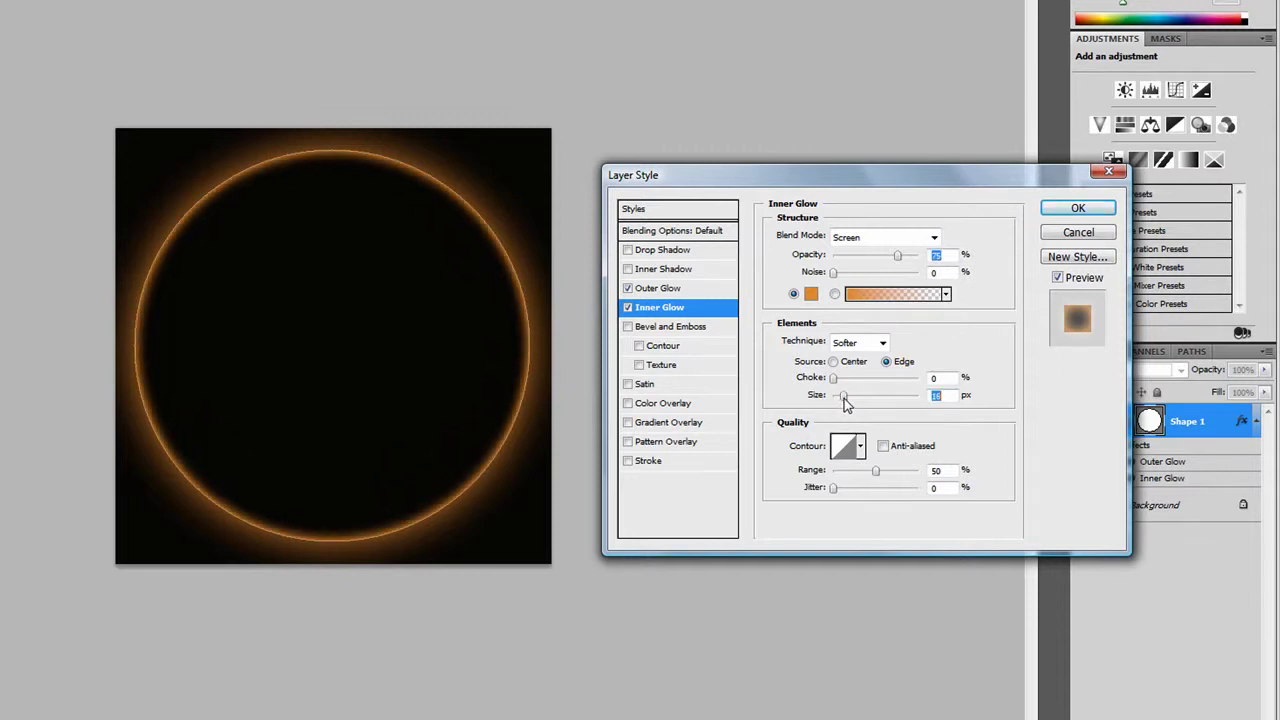
left_click_drag(844, 396, 858, 396)
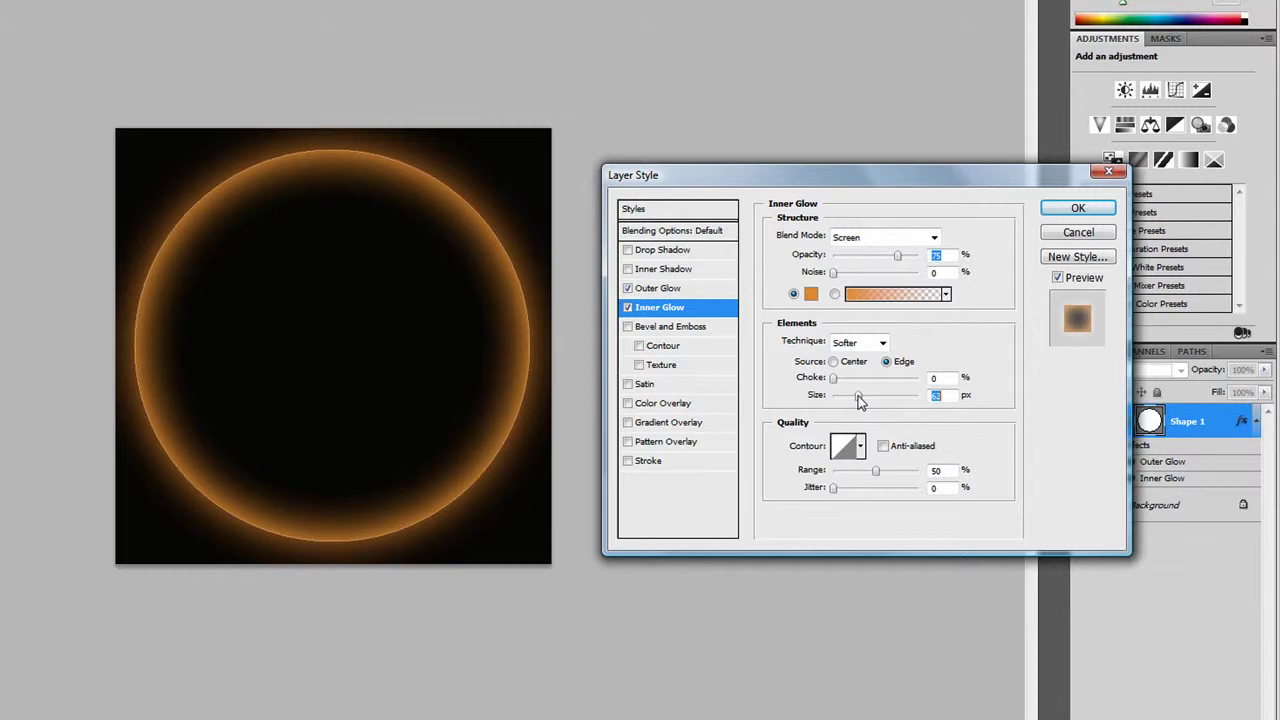
left_click_drag(861, 401, 850, 393)
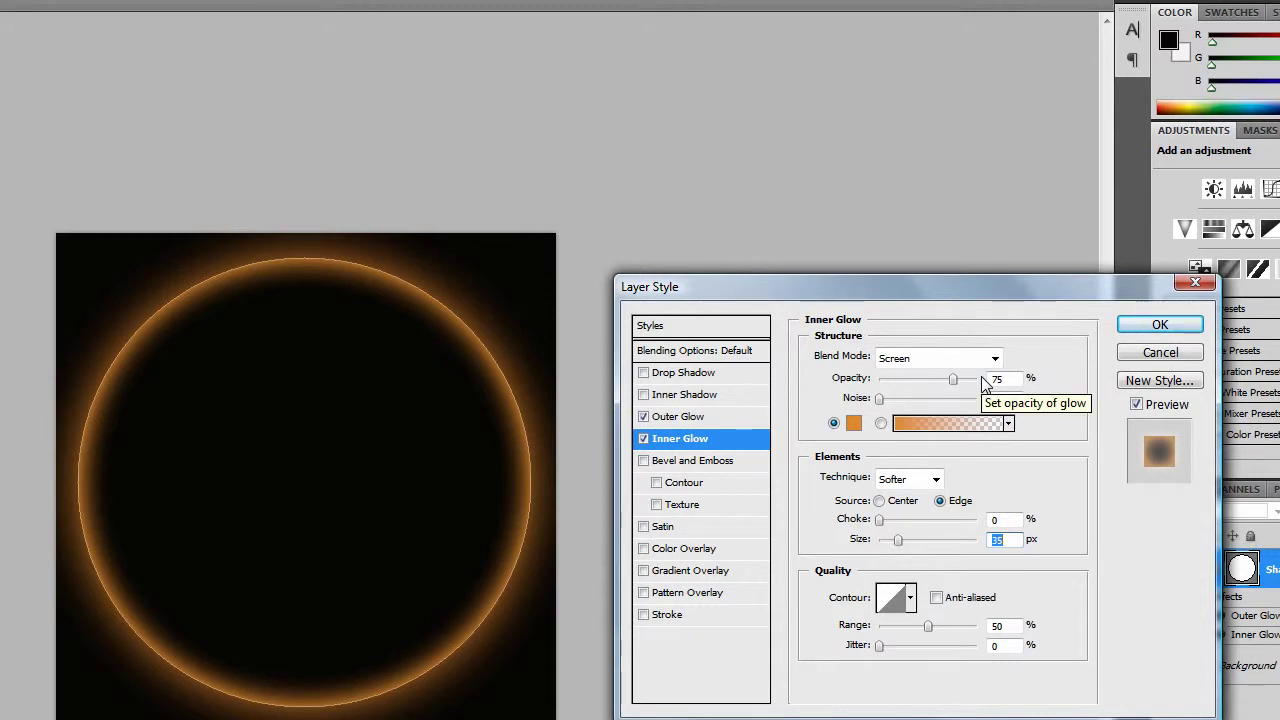
left_click(1180, 328)
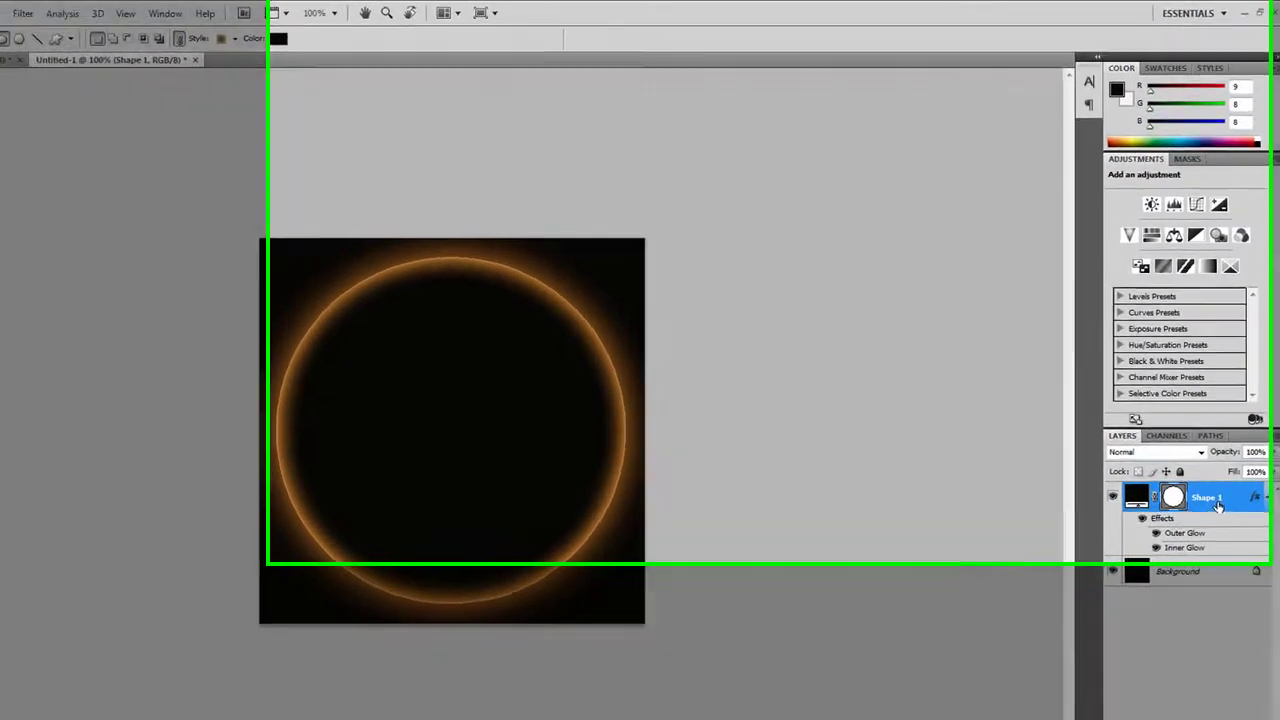
Duplicate Shape 1 as a new layer named 'shpe 2'
right_click(1218, 438)
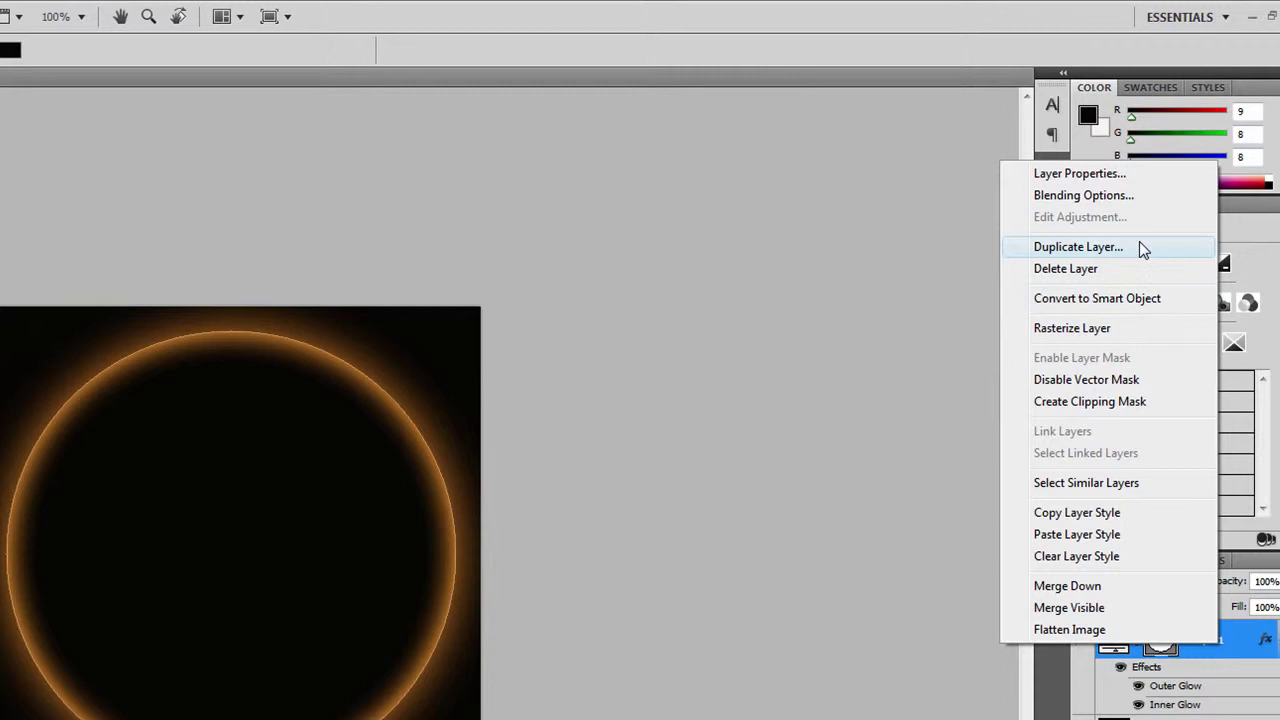
left_click(1139, 246)
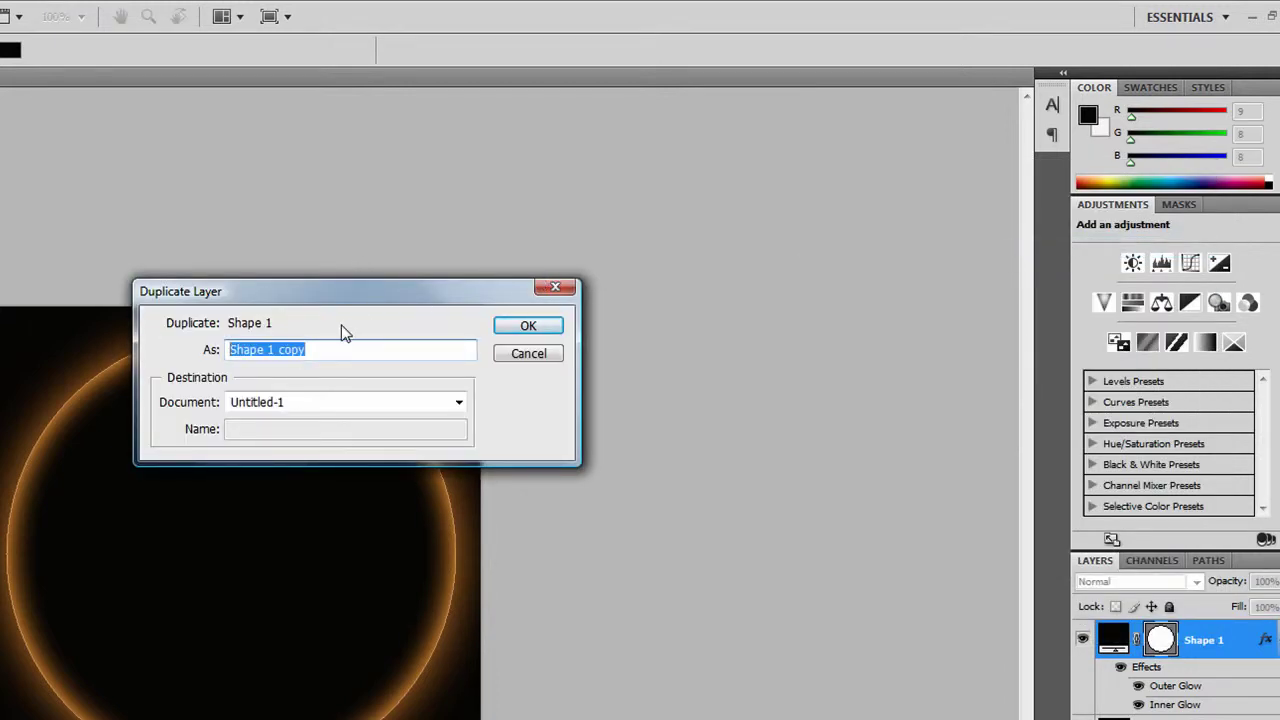
type("shpe 2")
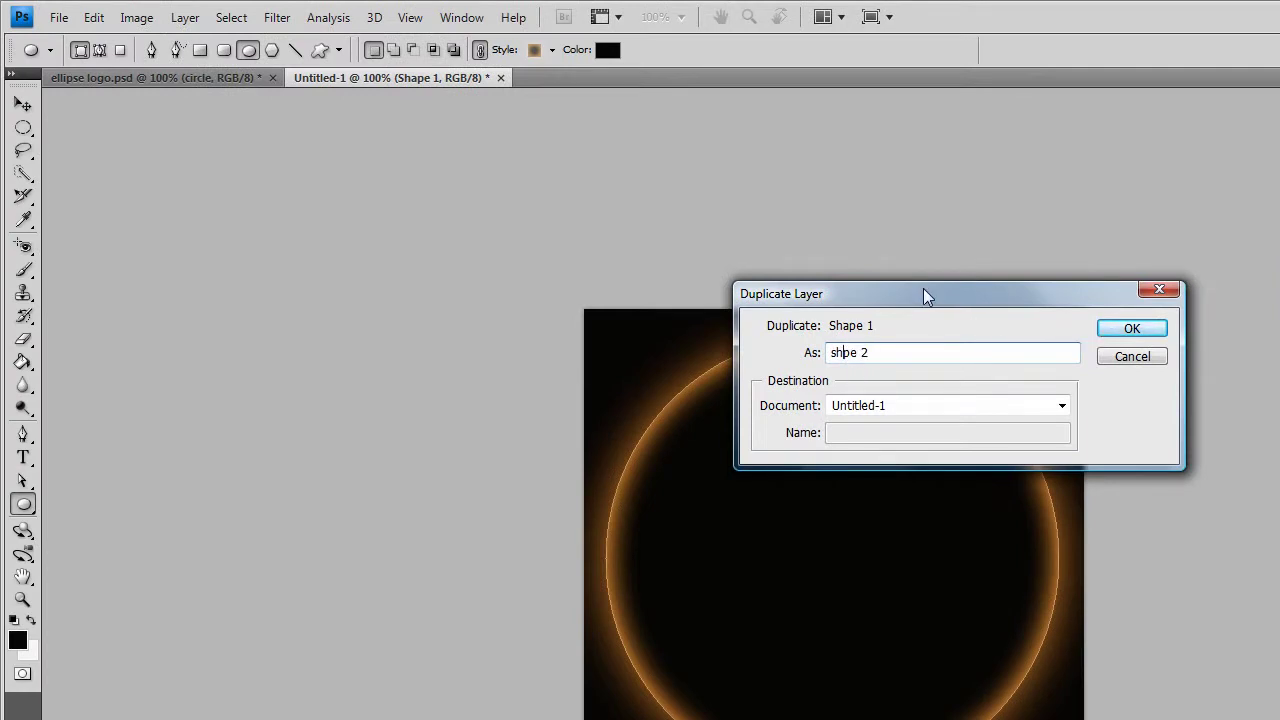
left_click(1115, 328)
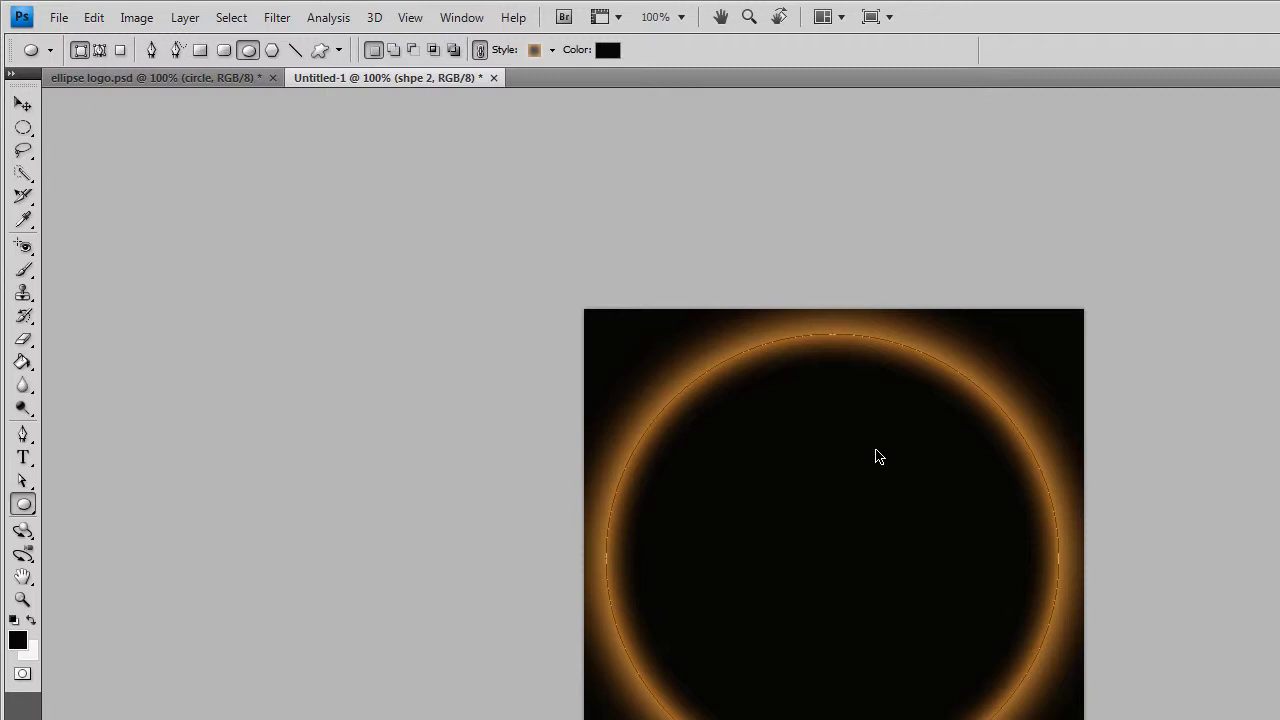
Scale shpe 2 down slightly and move it to sit centred inside the first ring
key("ctrl+t")
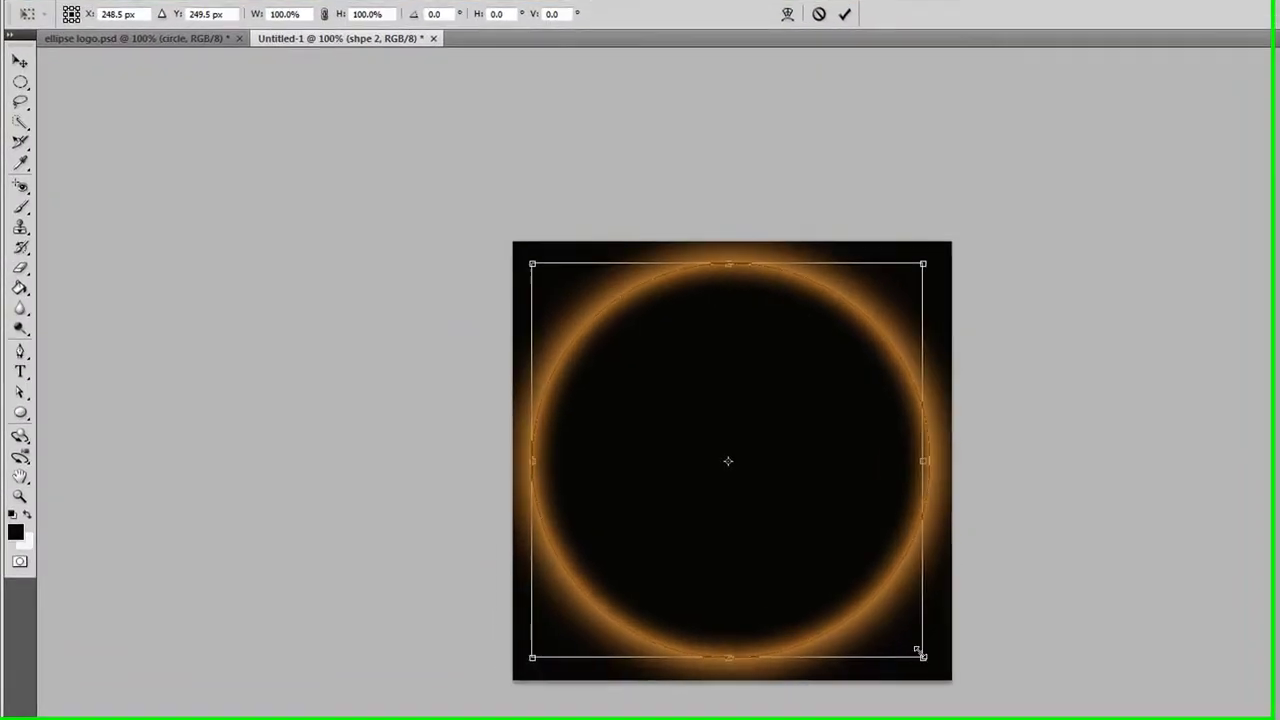
left_click_drag(705, 522, 679, 501)
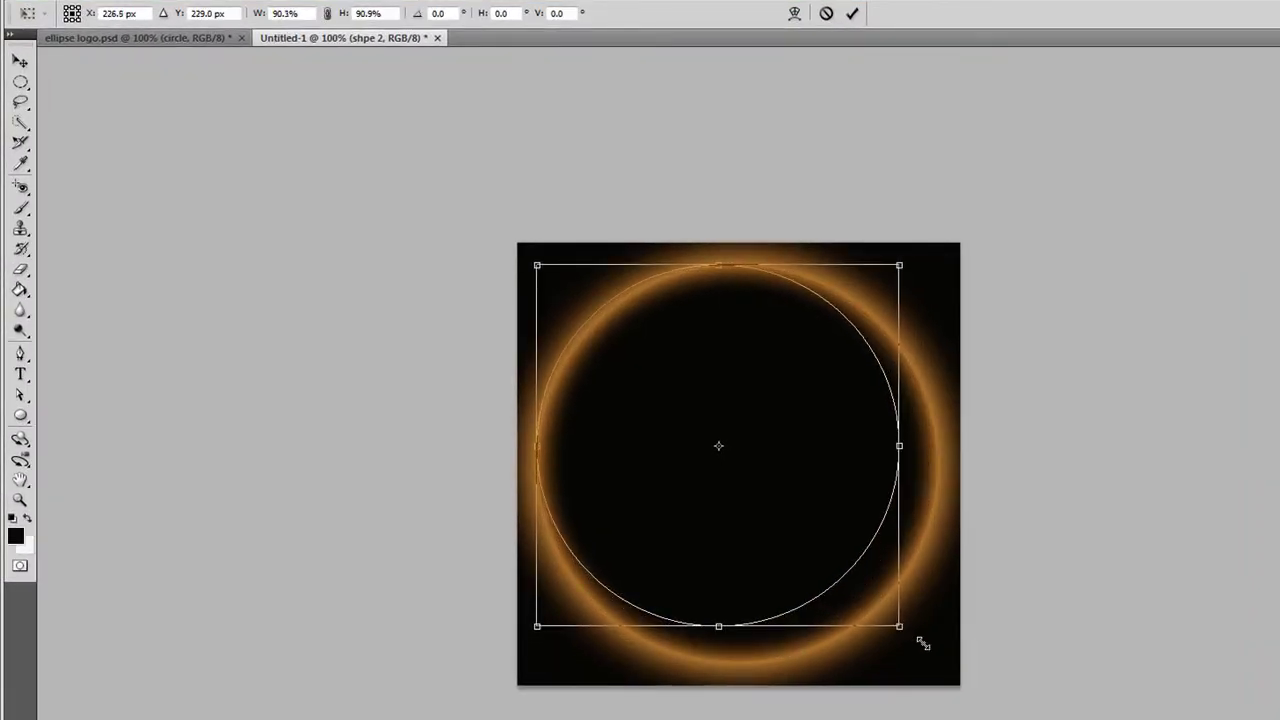
mouse_move(905, 636)
left_mouse_down()
mouse_move(918, 631)
mouse_move(901, 619)
left_mouse_up()
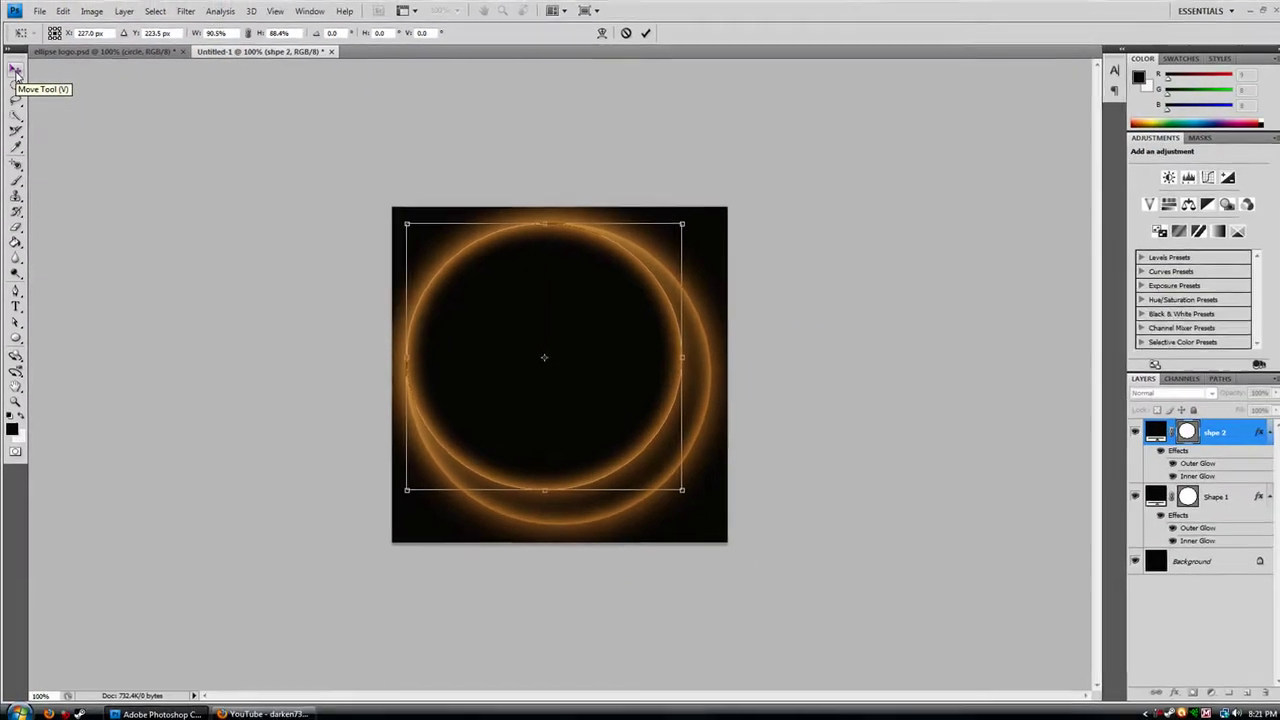
left_click(21, 65)
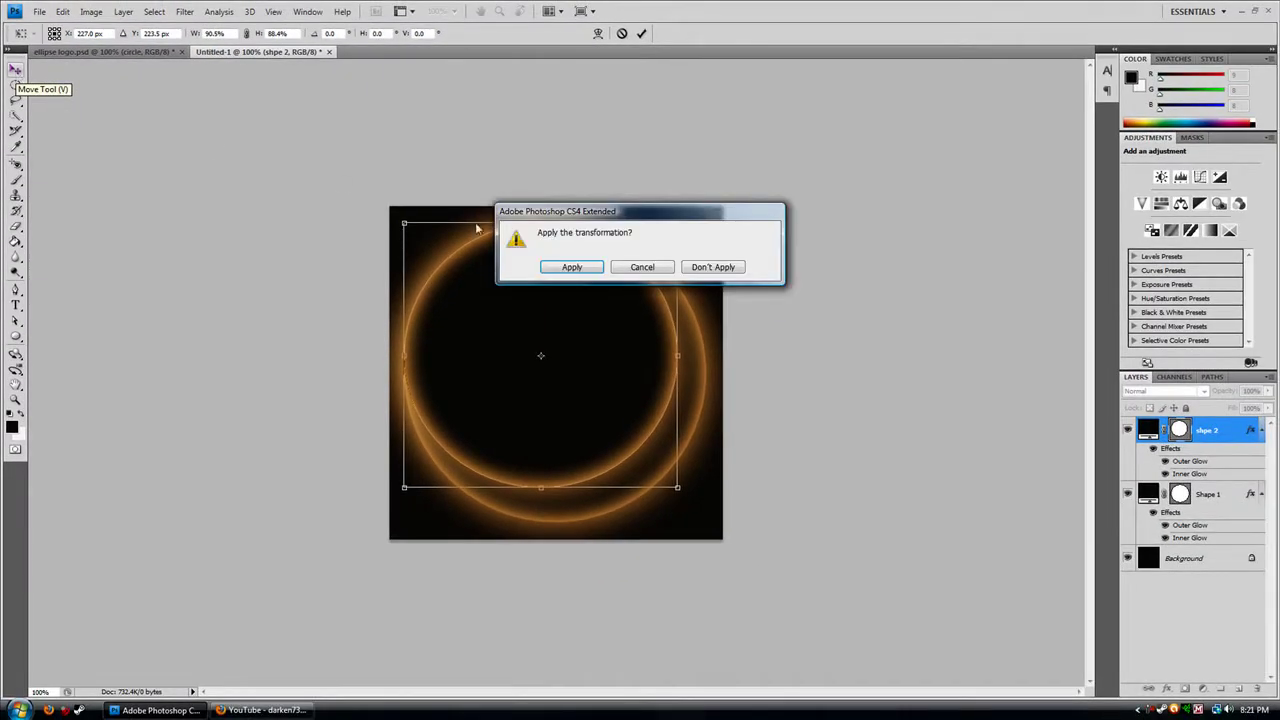
left_click(572, 268)
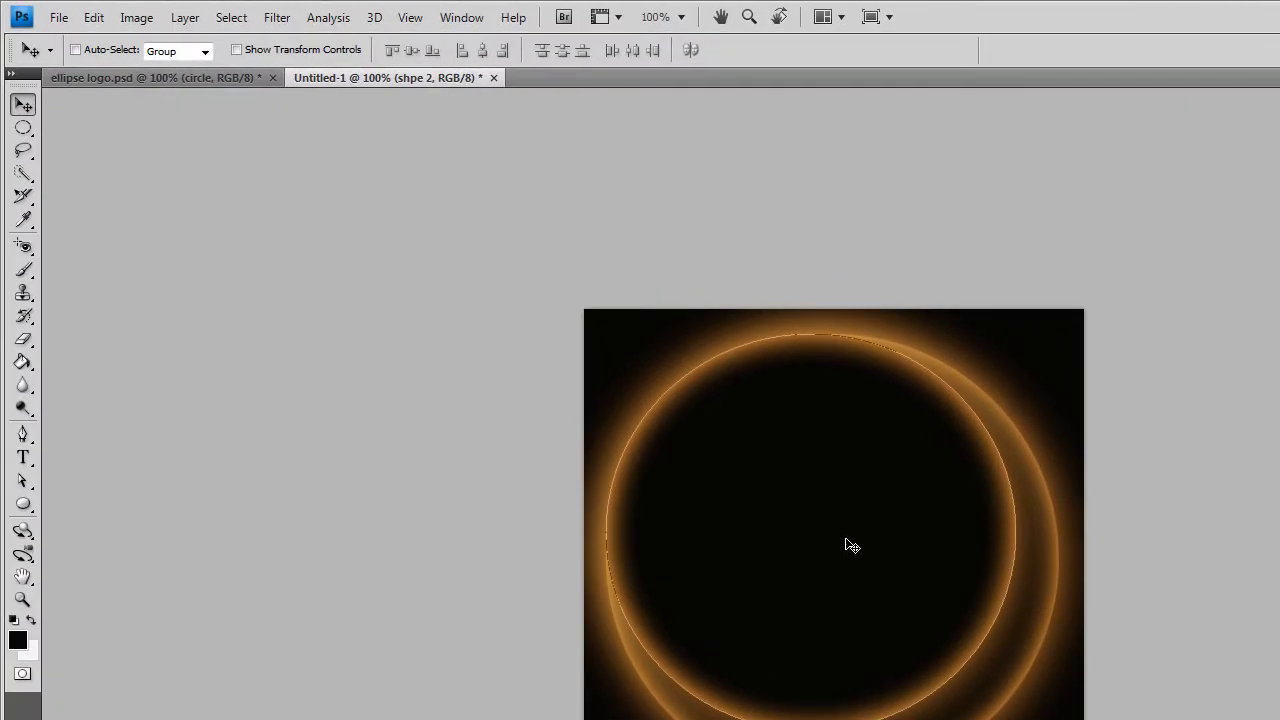
mouse_move(846, 543)
left_mouse_down()
mouse_move(878, 572)
mouse_move(869, 566)
left_mouse_up()
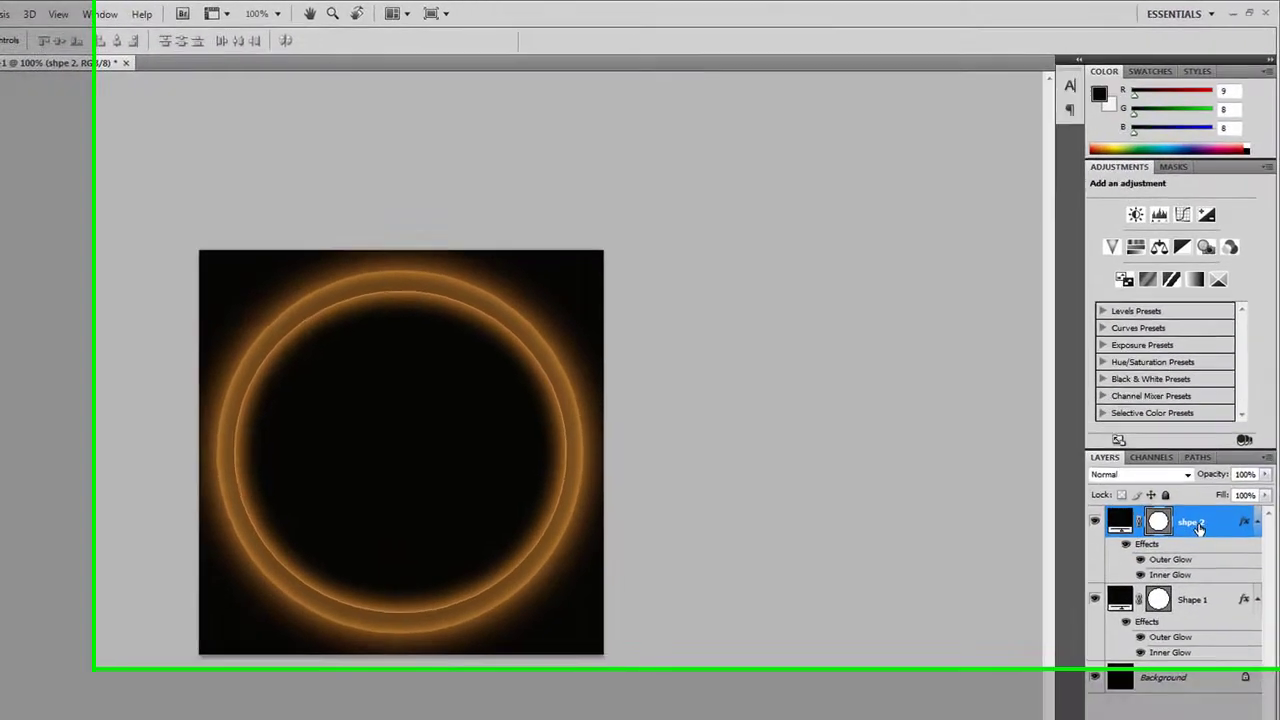
Set shpe 2's outer glow to 100% opacity with a smaller size
right_click(1212, 434)
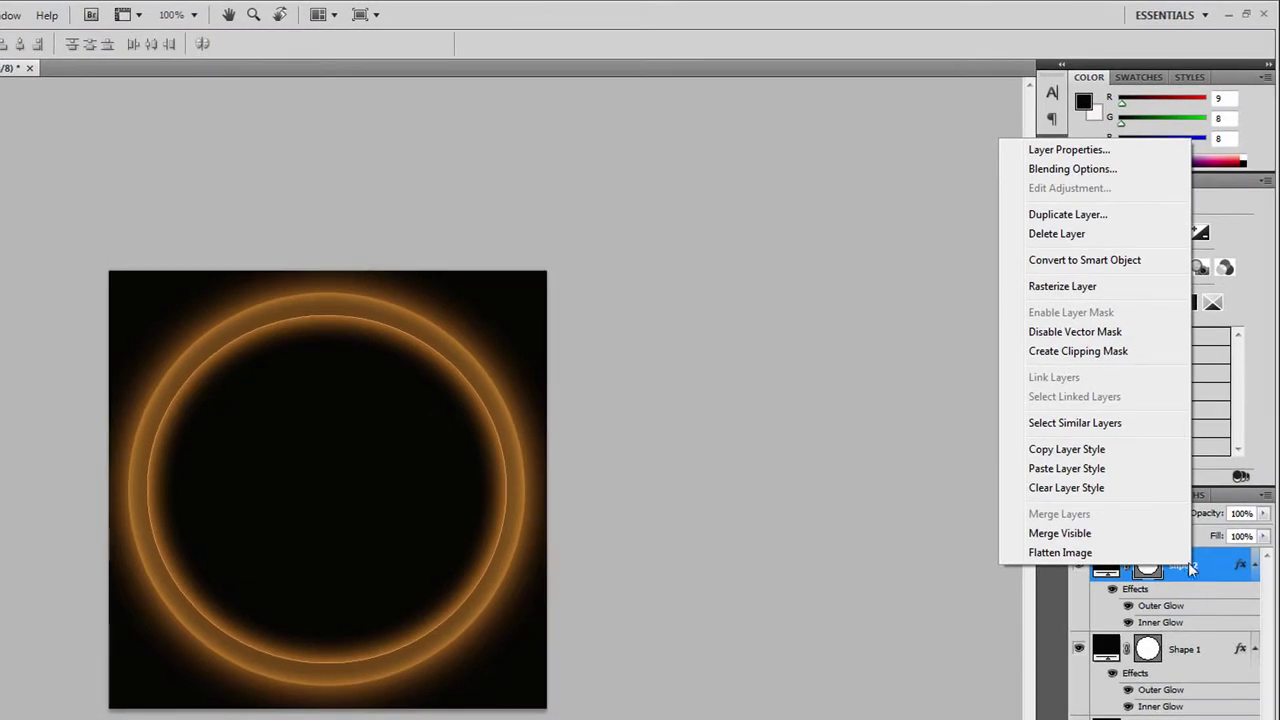
left_click(1099, 171)
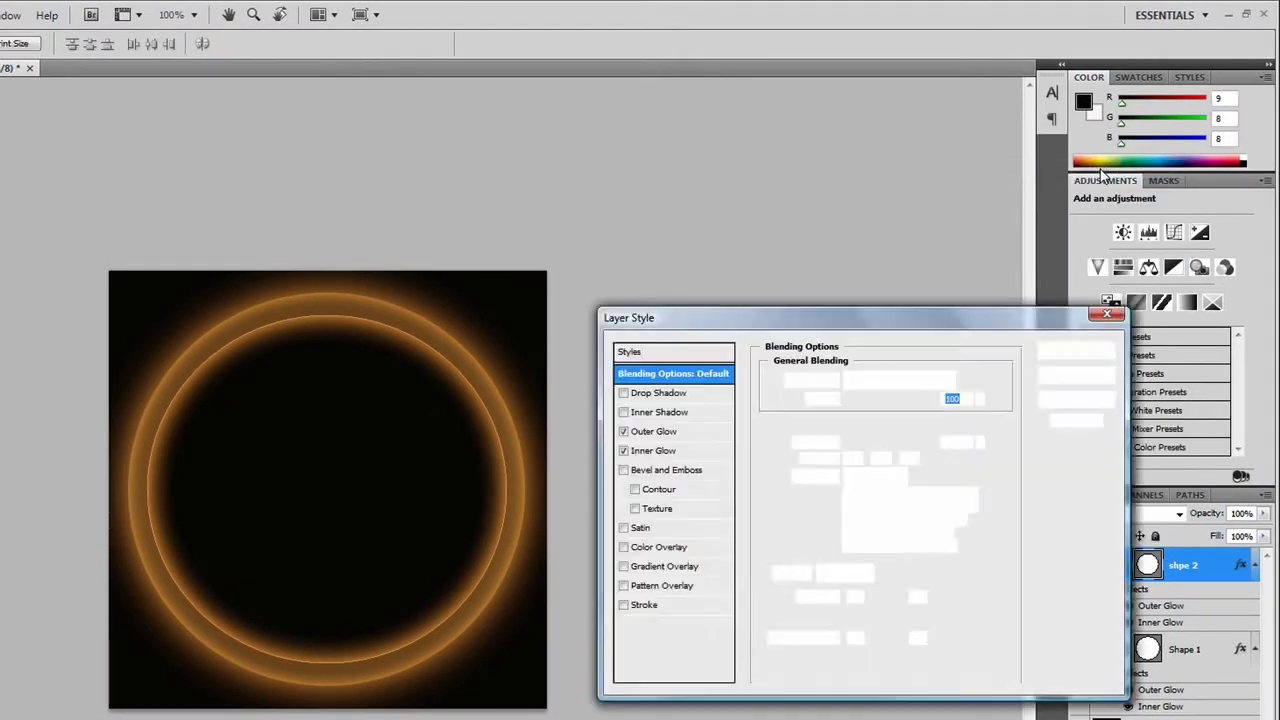
left_click(650, 434)
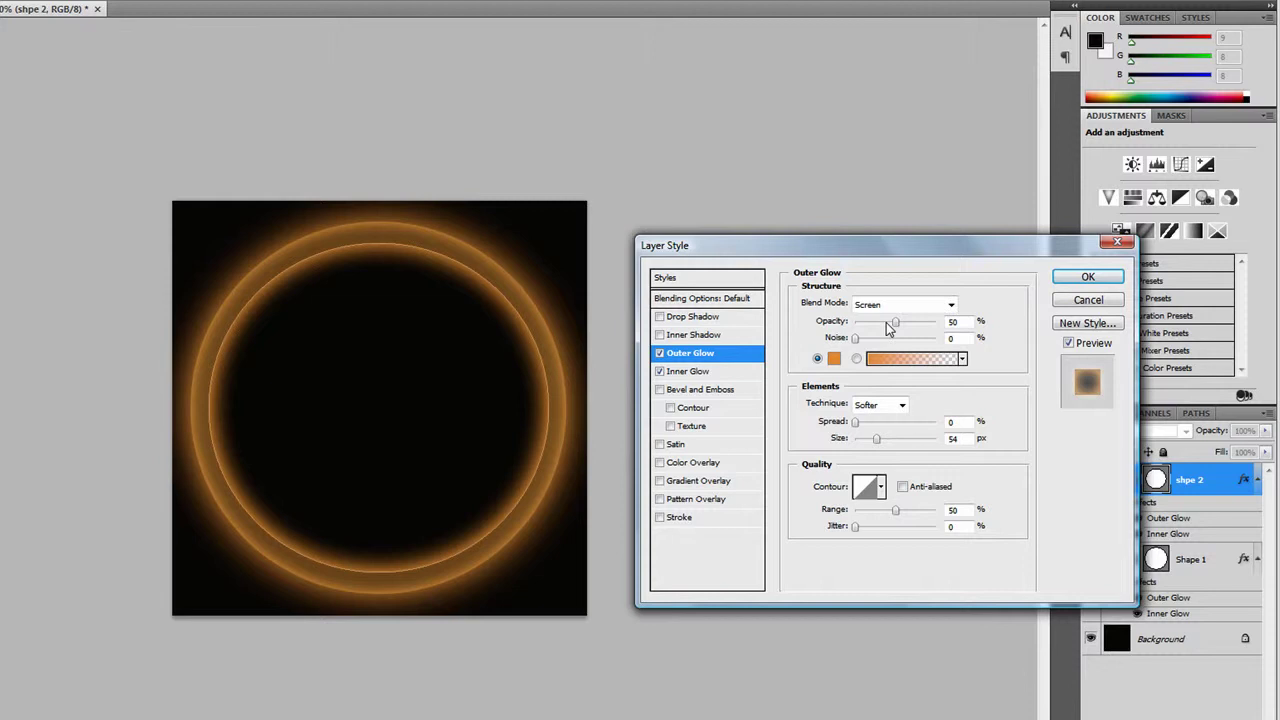
left_click_drag(897, 326, 936, 322)
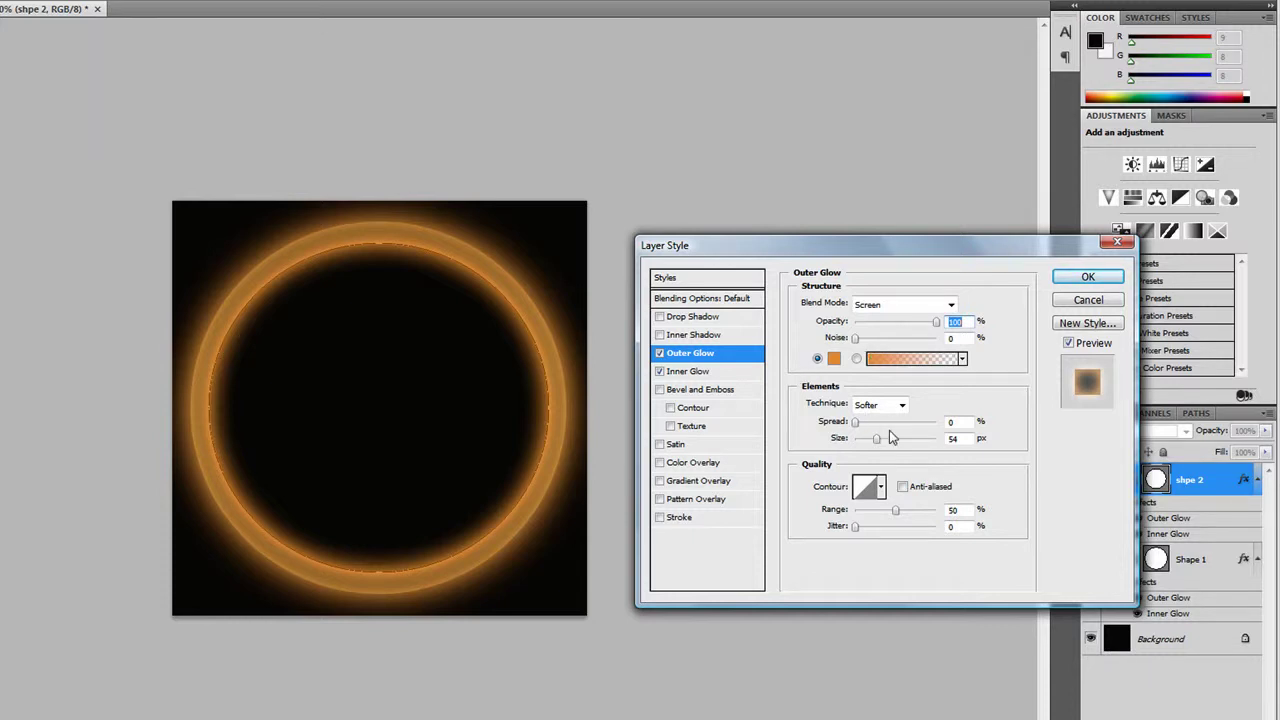
left_click_drag(878, 444, 871, 445)
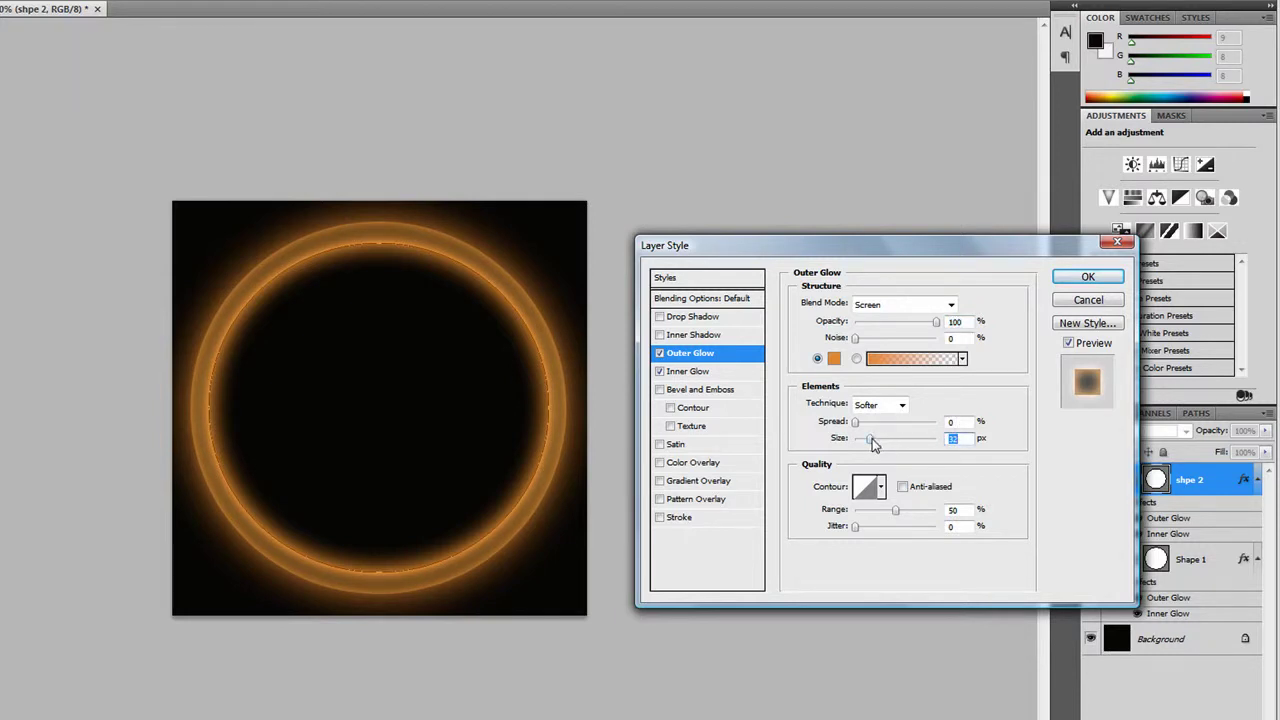
left_click_drag(872, 443, 869, 444)
Open the Gradient Editor for shpe 2's inner glow
left_click(703, 374)
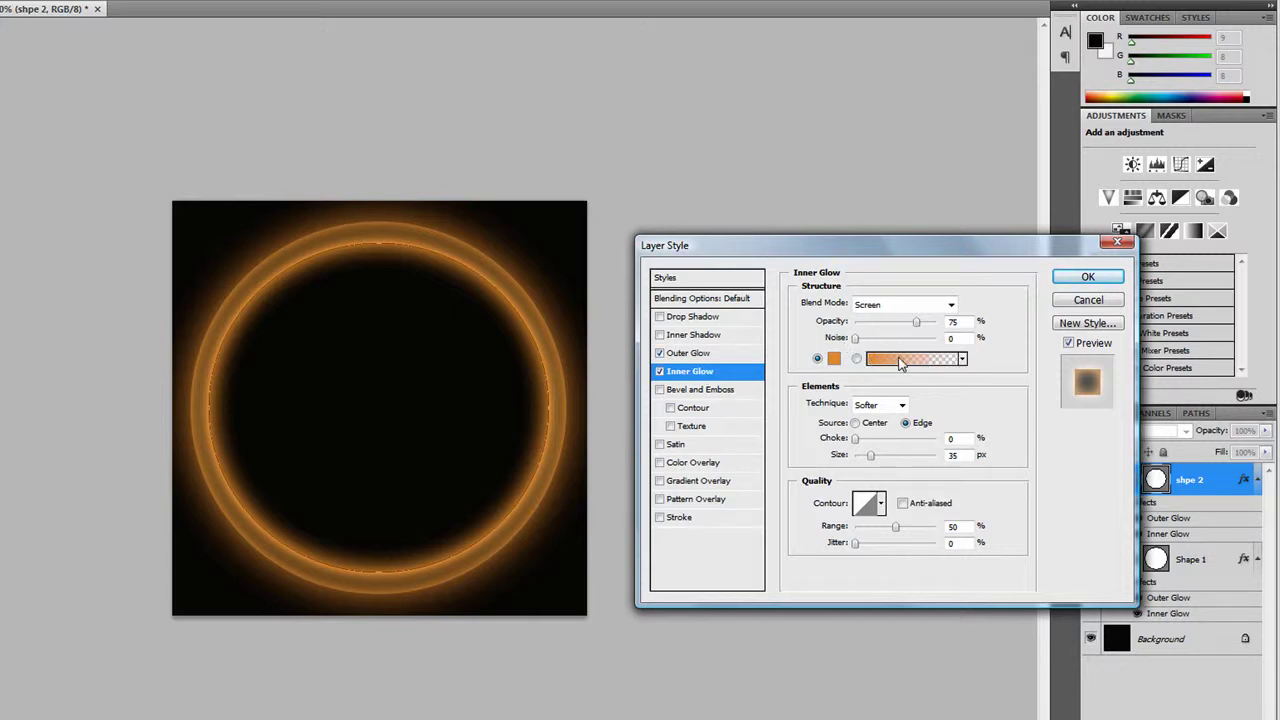
left_click(897, 364)
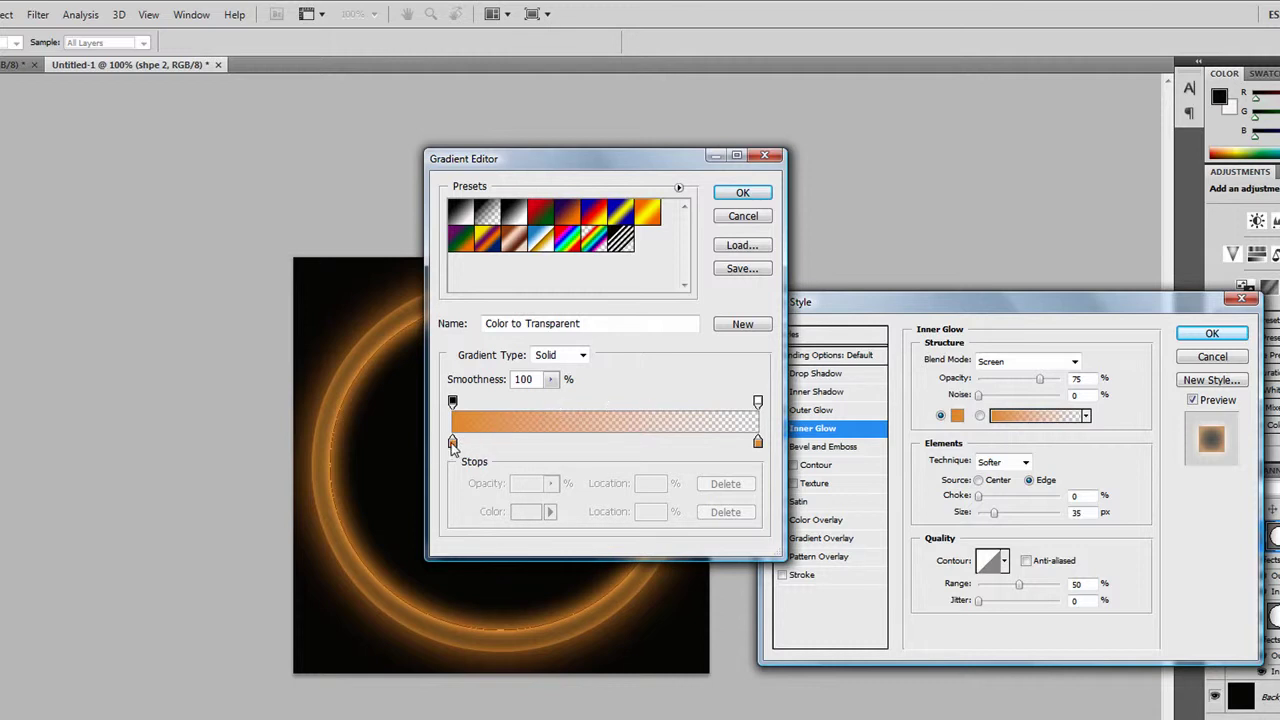
Set the gradient's left stop colour to grey 4f4f4f
left_click(452, 445)
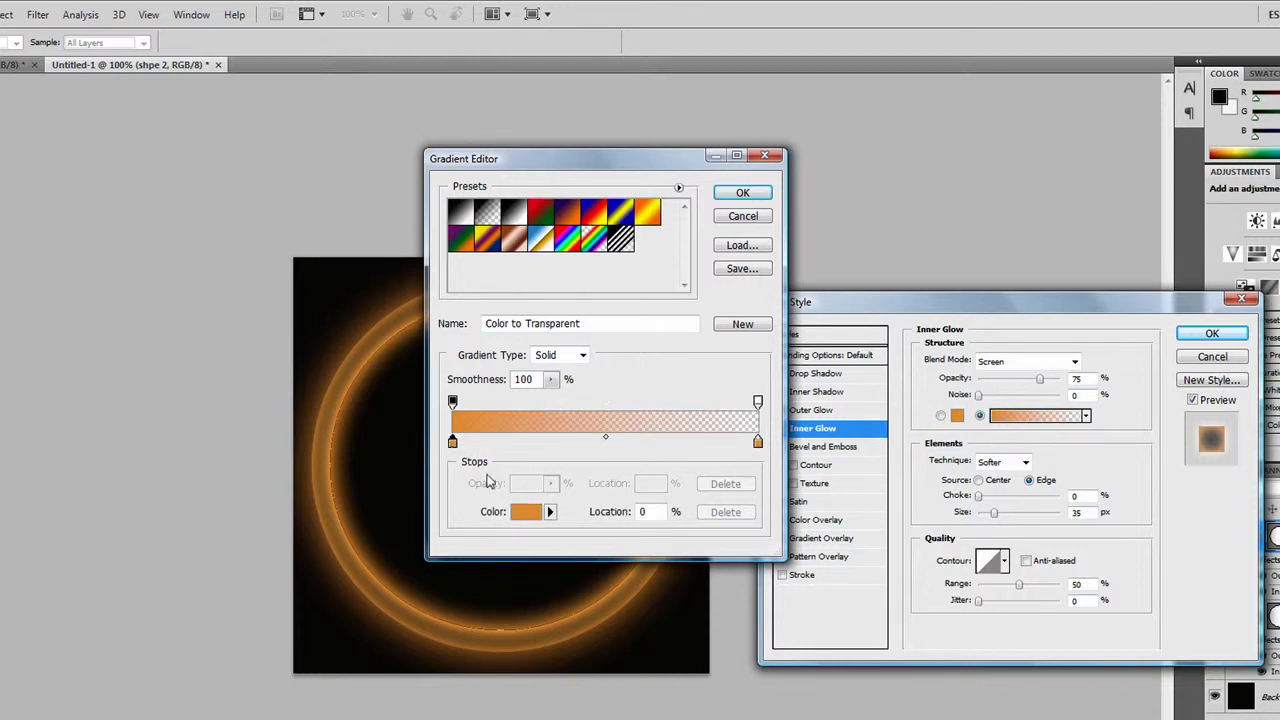
left_click(525, 512)
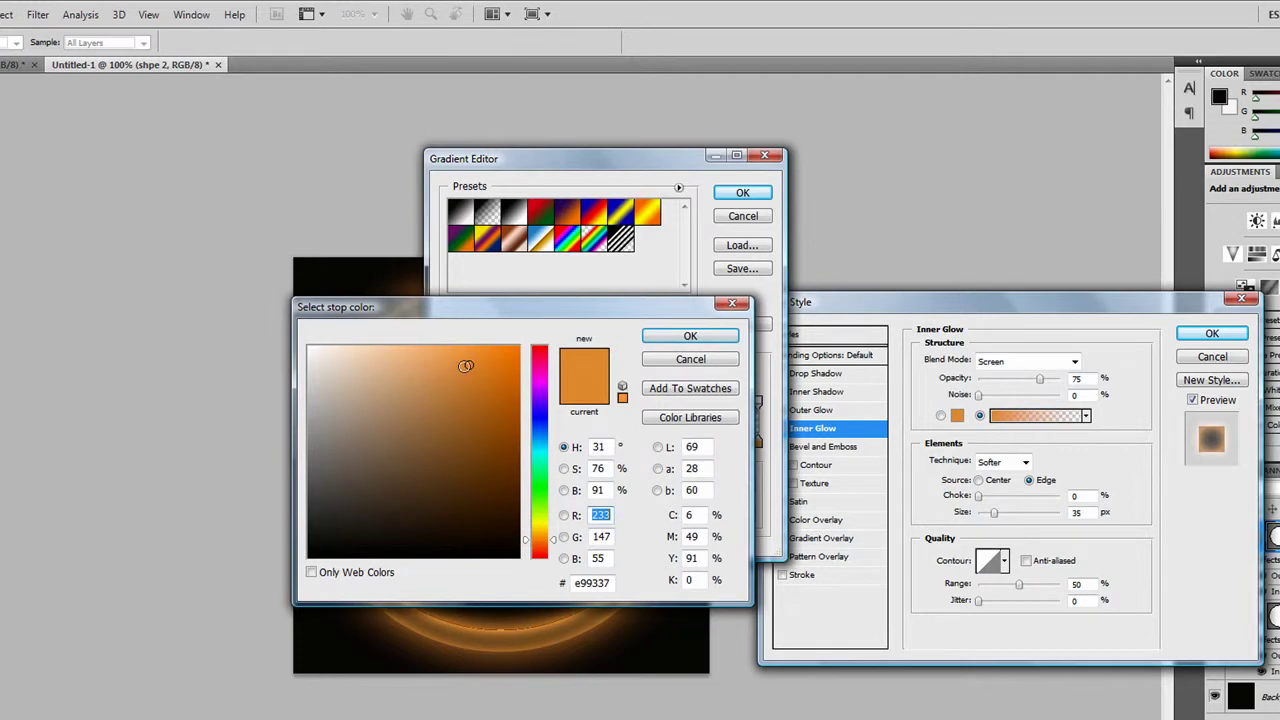
left_click(311, 491)
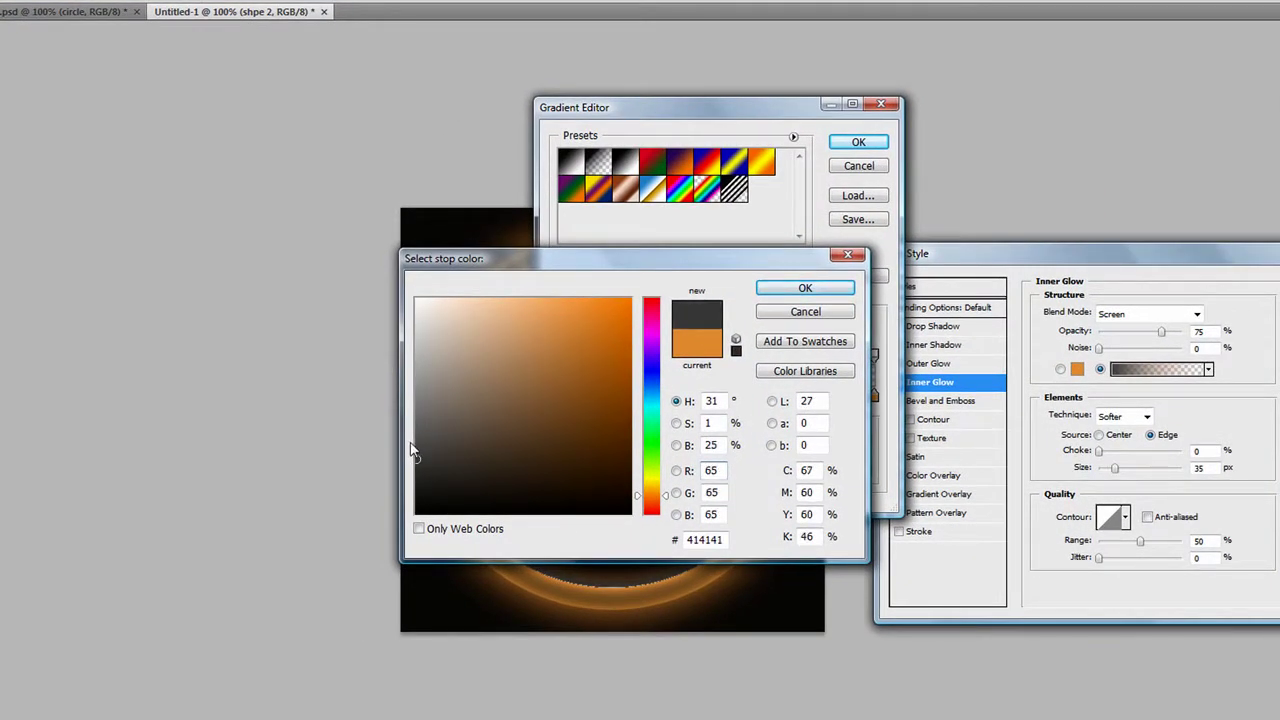
left_click(417, 437)
left_click(417, 447)
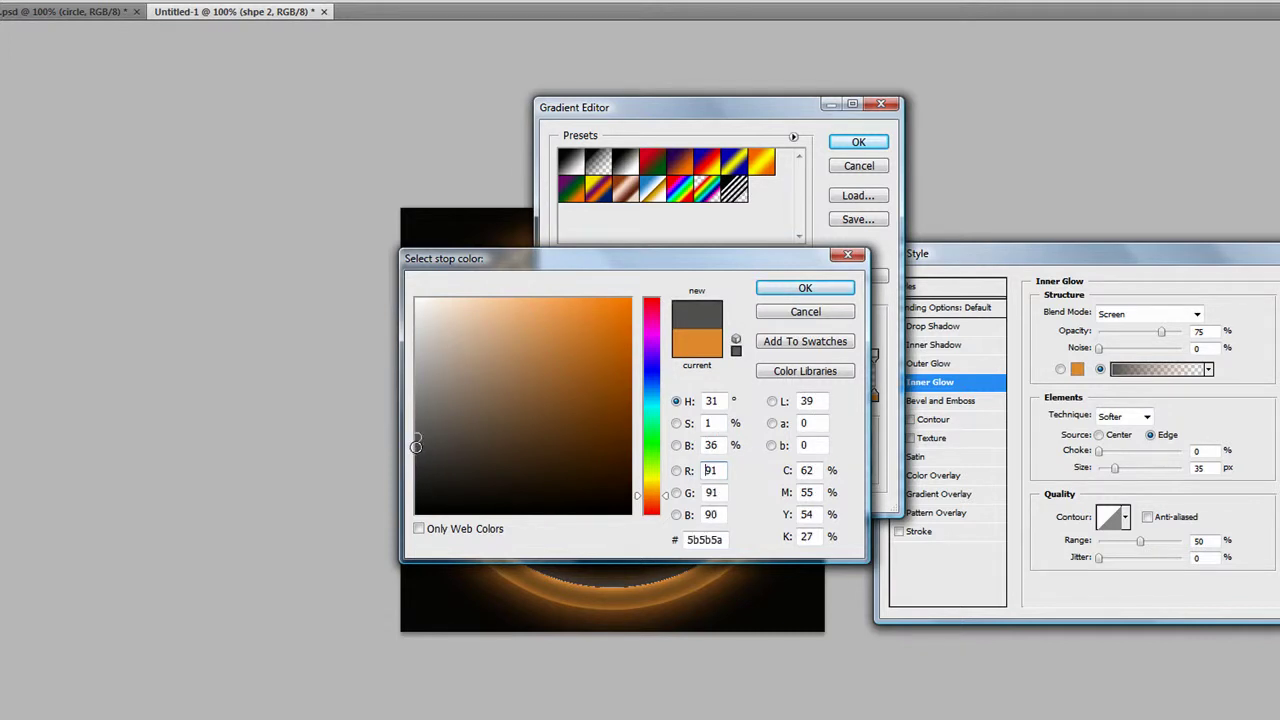
left_click(803, 290)
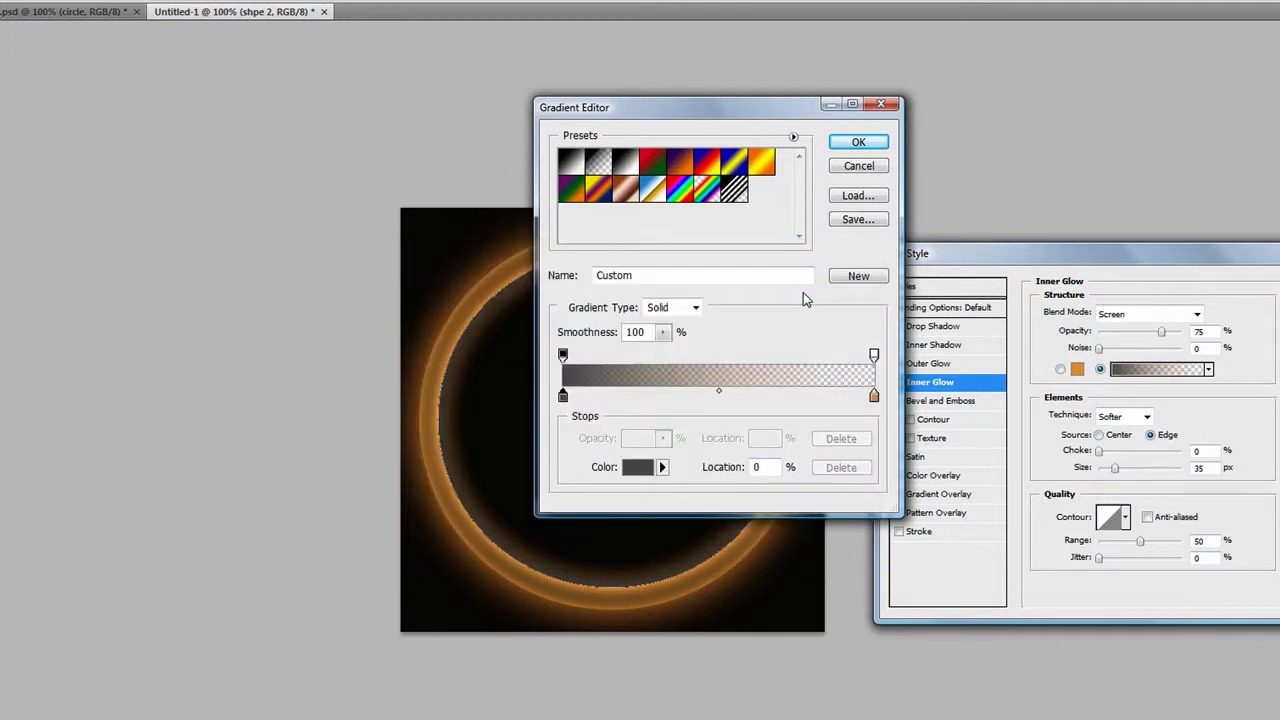
Set the right stop to dark grey 373737 and accept the gradient
left_click(874, 398)
left_click(637, 470)
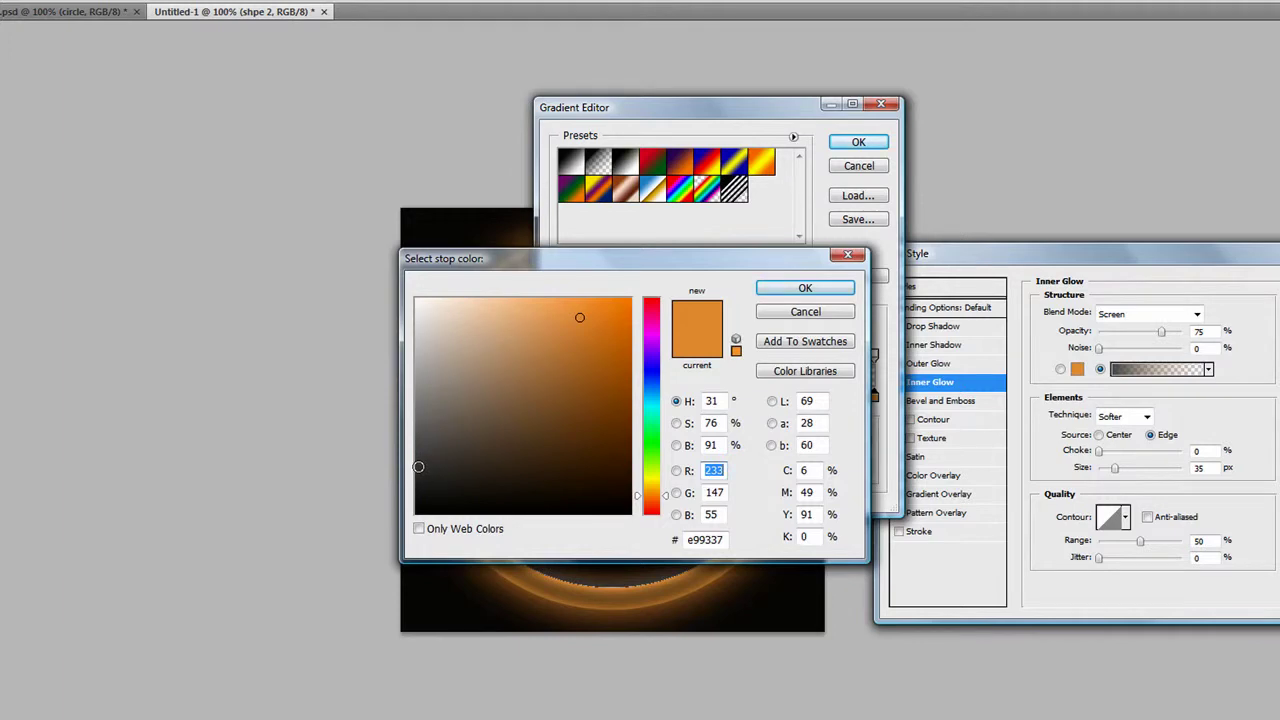
left_click(417, 467)
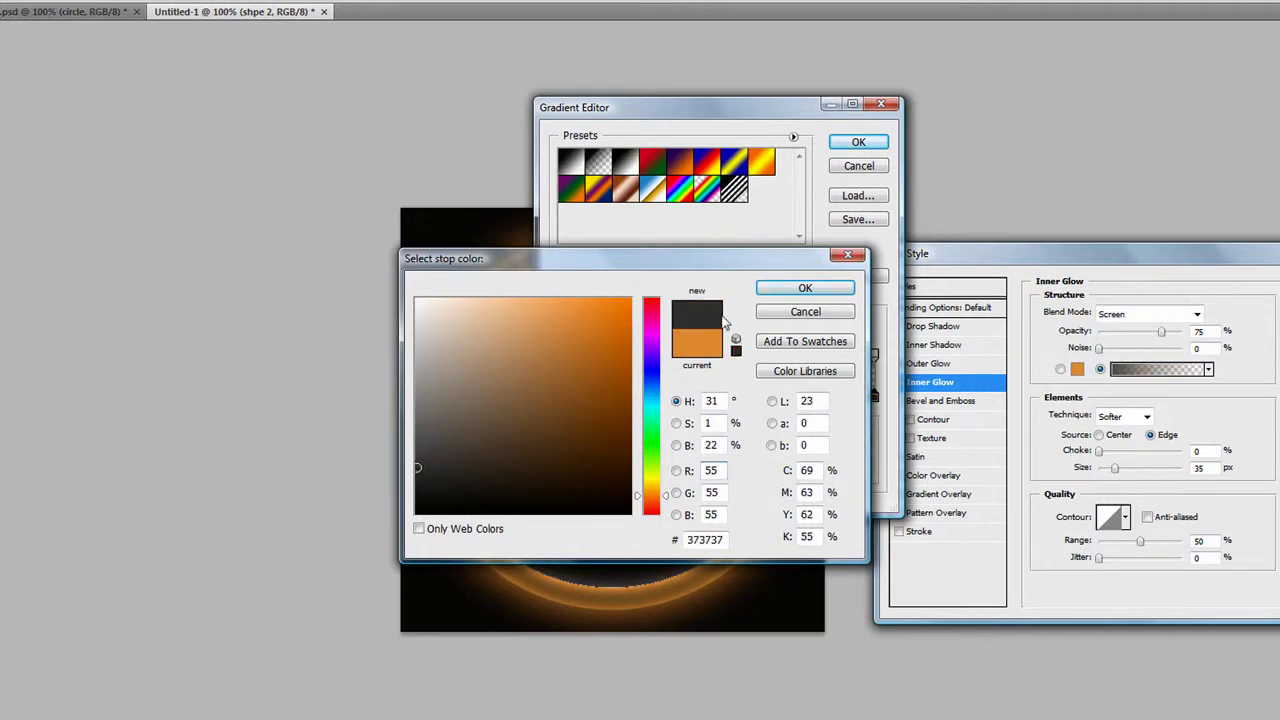
left_click(829, 290)
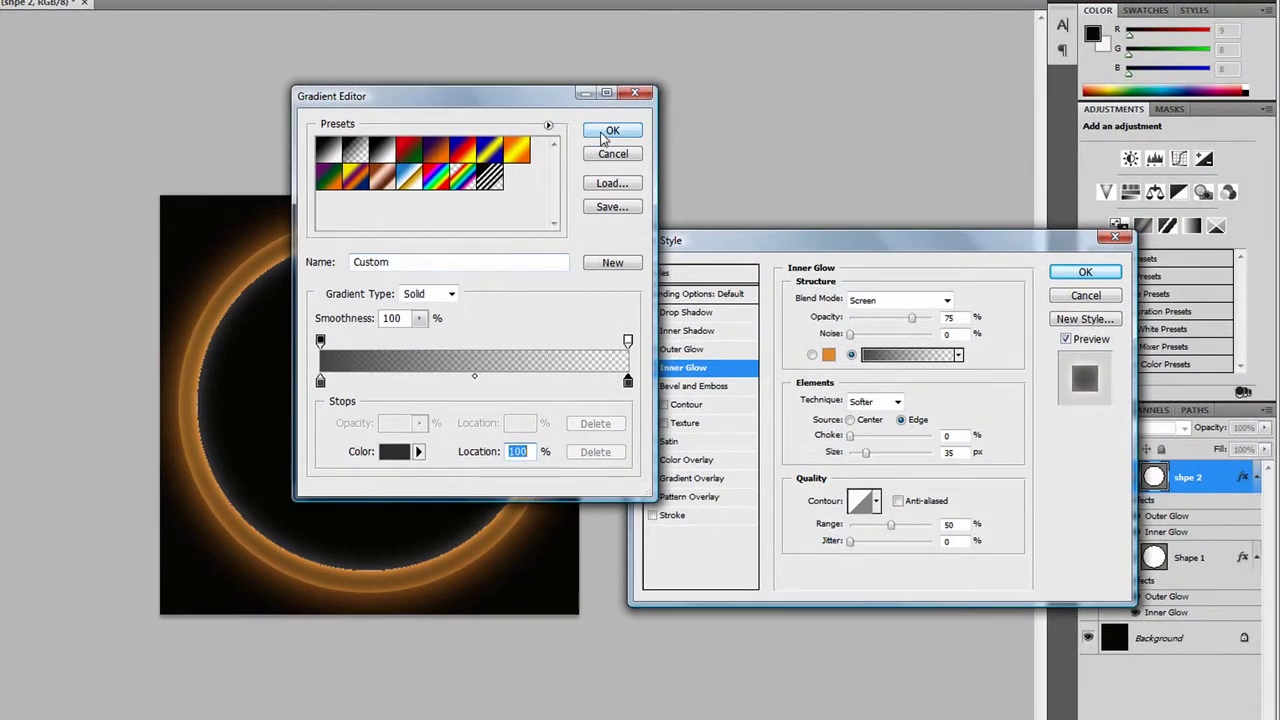
left_click(620, 131)
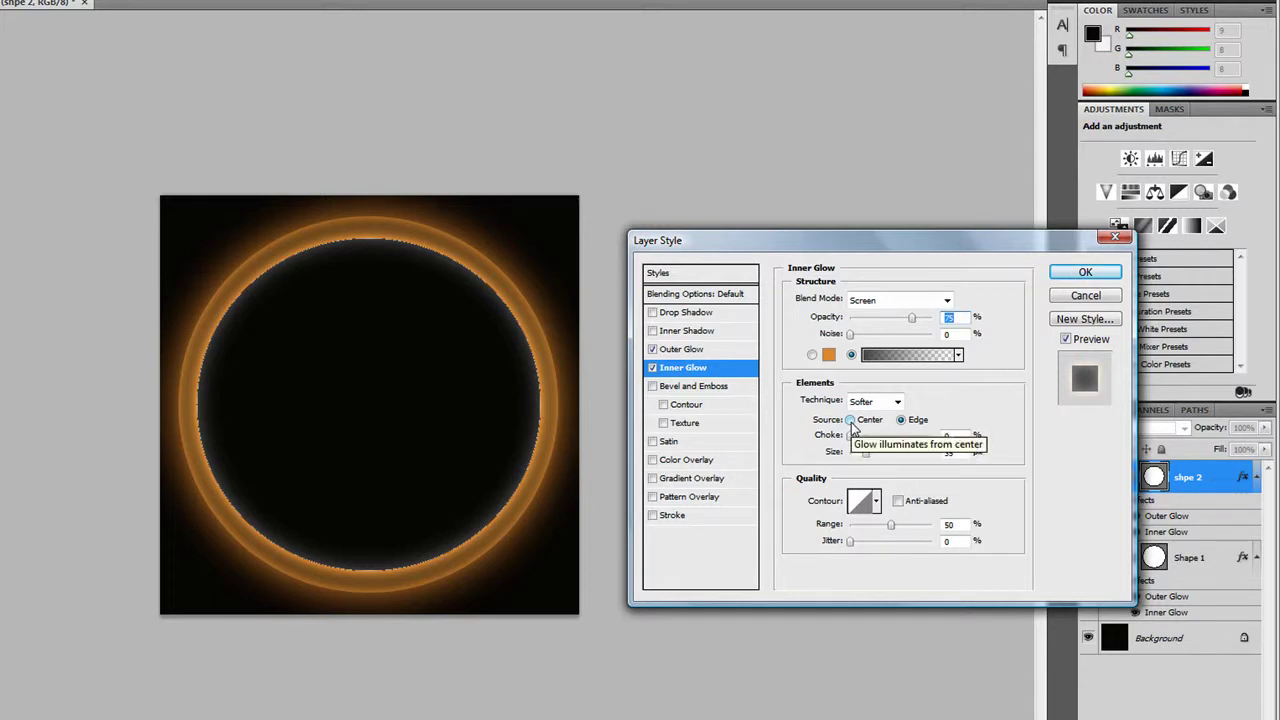
Set shpe 2's inner glow source to Center and apply the layer style
left_click(850, 420)
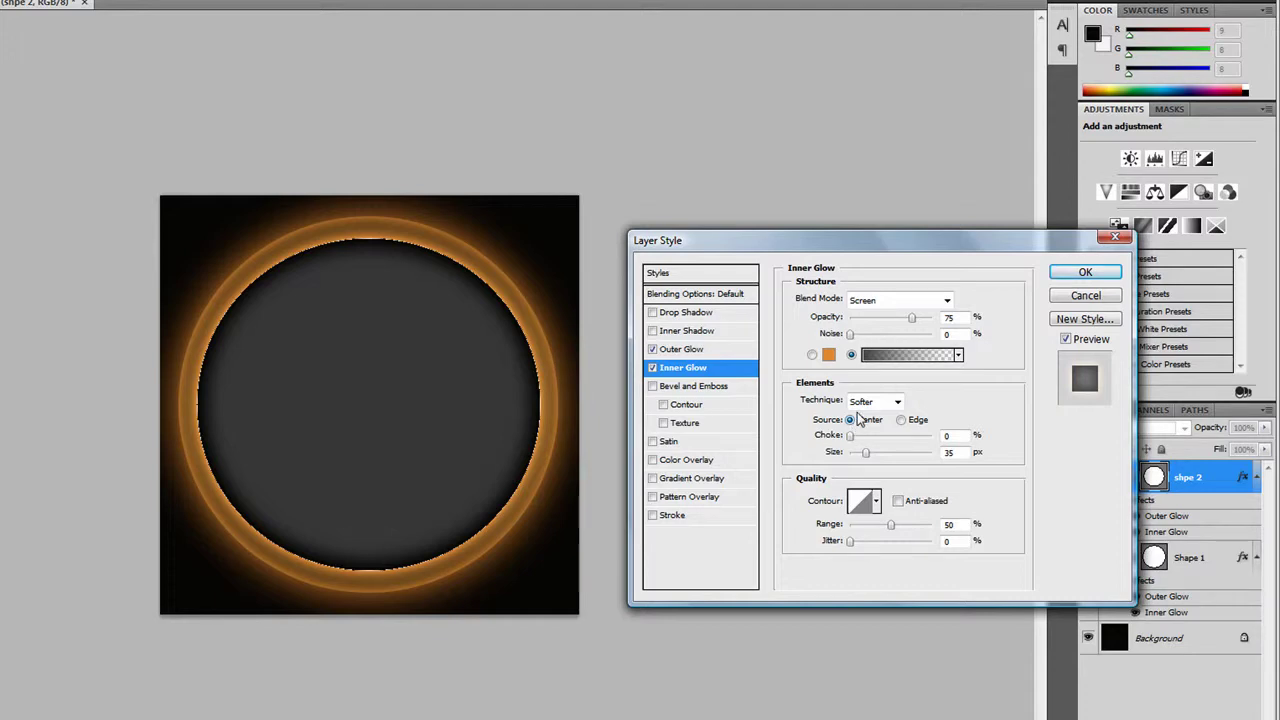
left_click(1084, 273)
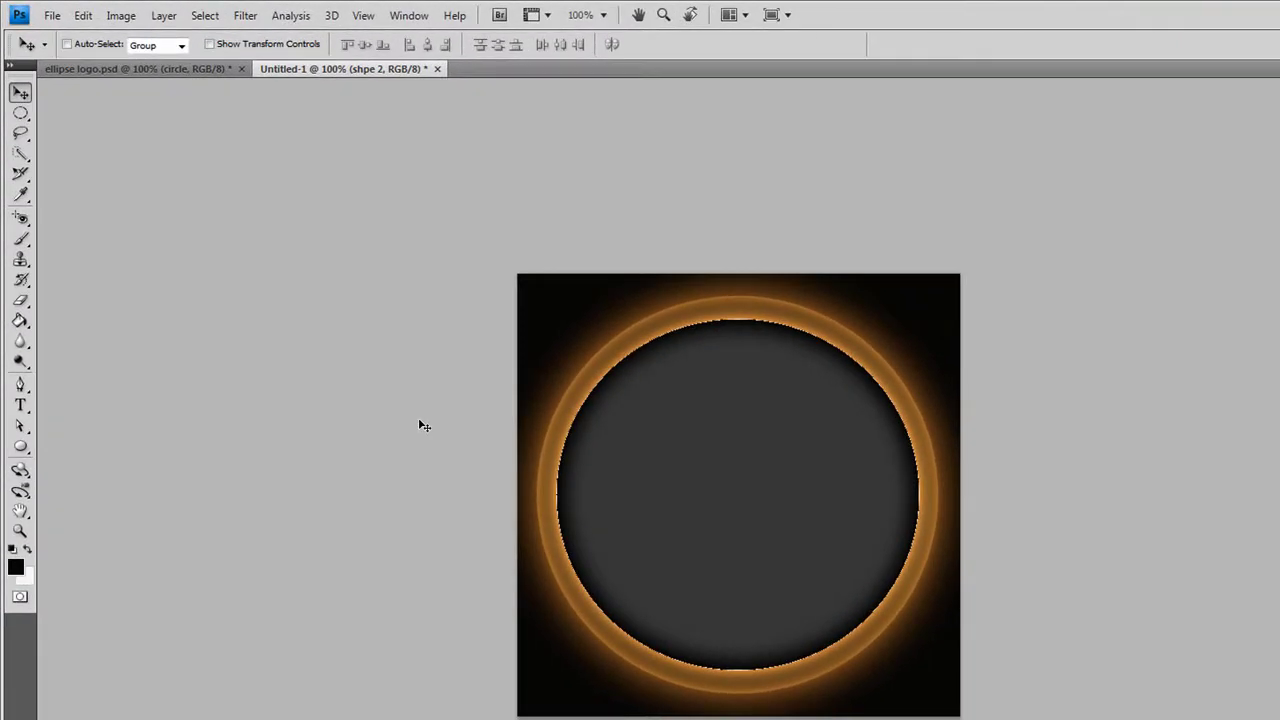
With the Horizontal Type tool, start a text layer on the grey circle and show the font list
left_click(20, 406)
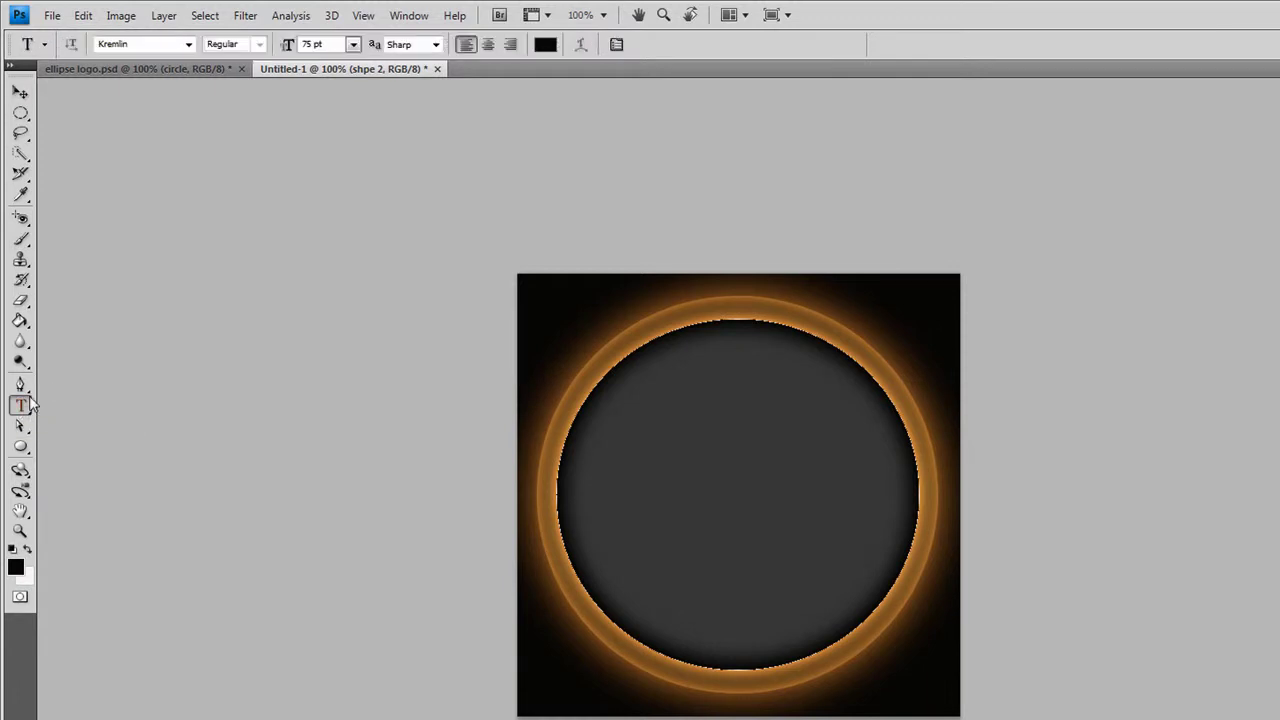
left_click(611, 380)
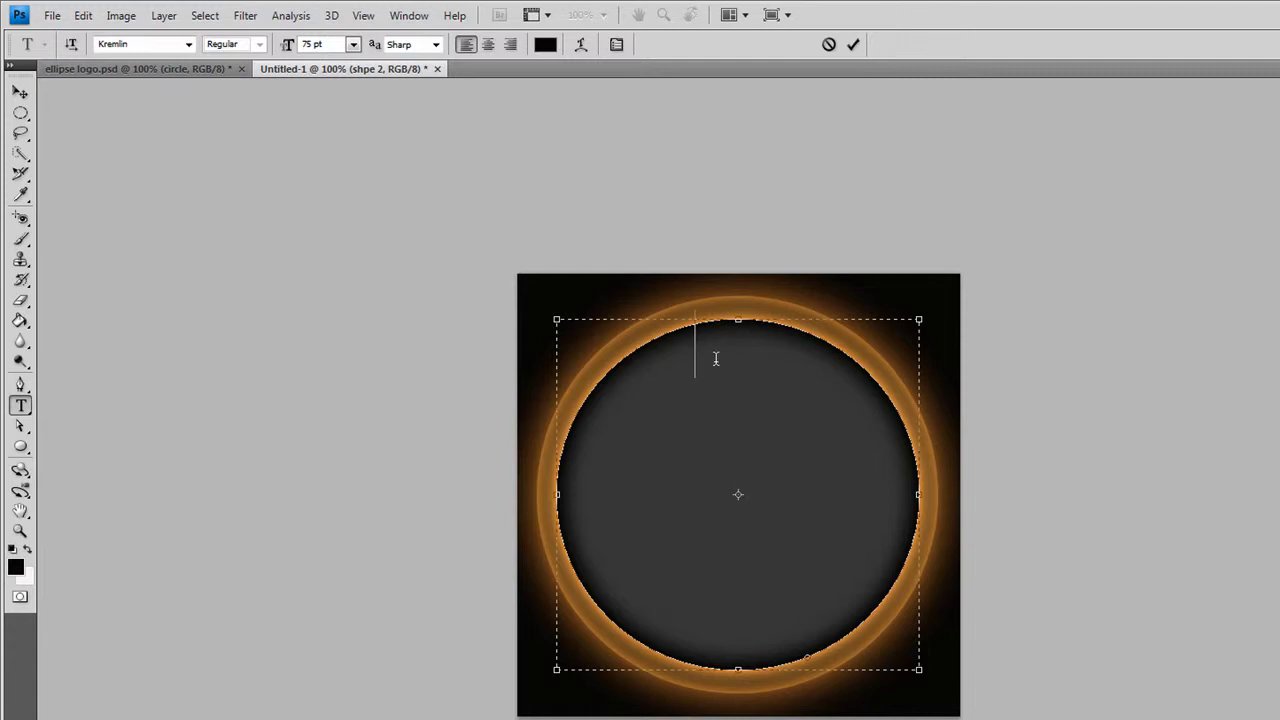
left_click(189, 44)
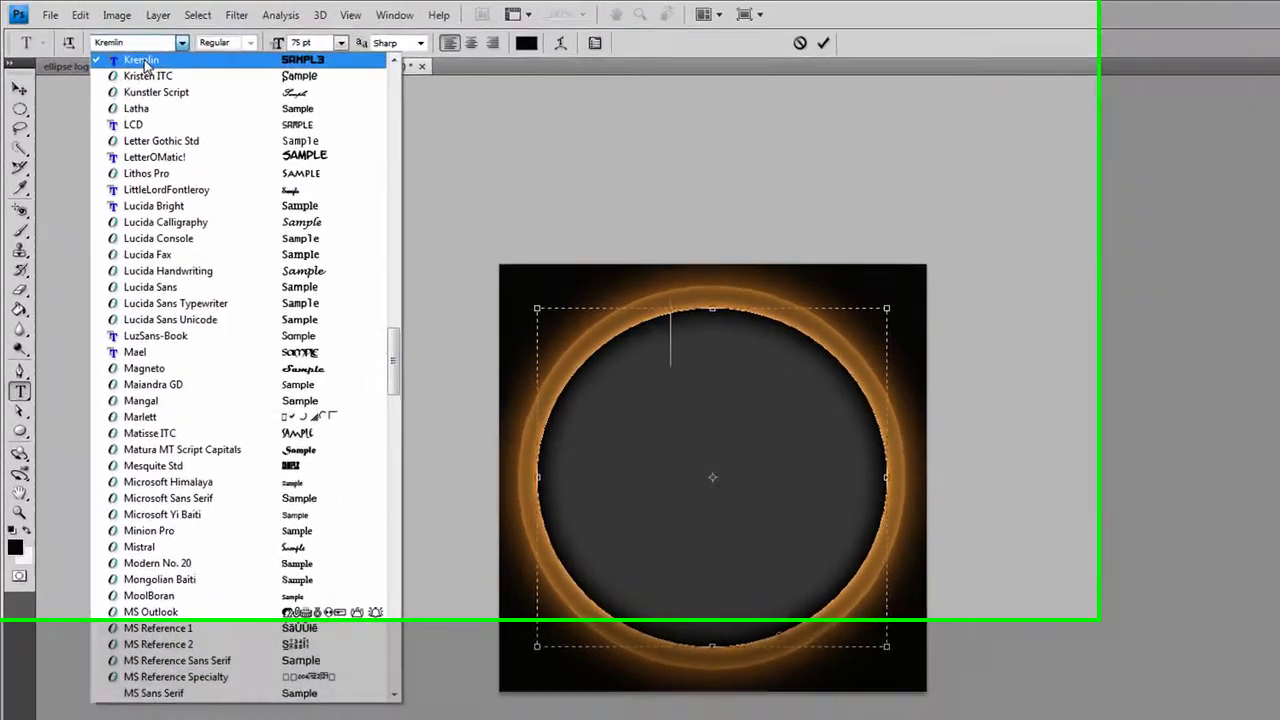
Set the type options to the Kremlin font at 75 pt
left_click(112, 48)
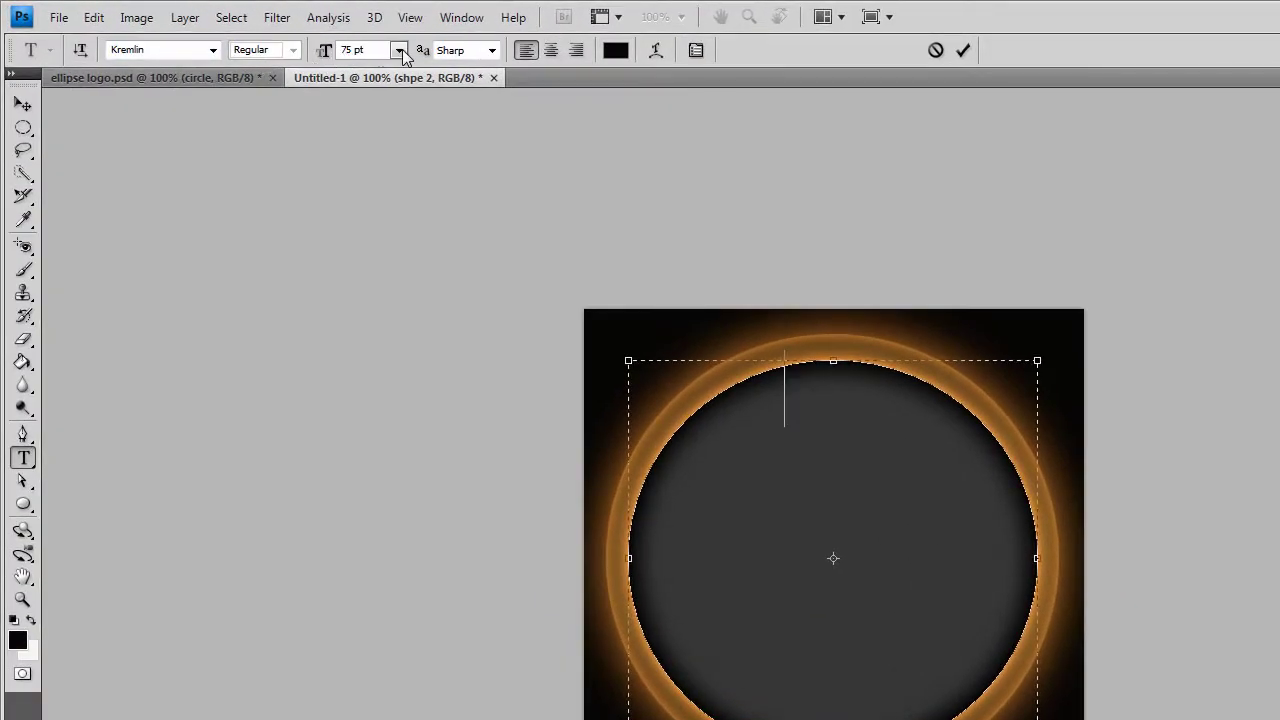
left_click(399, 50)
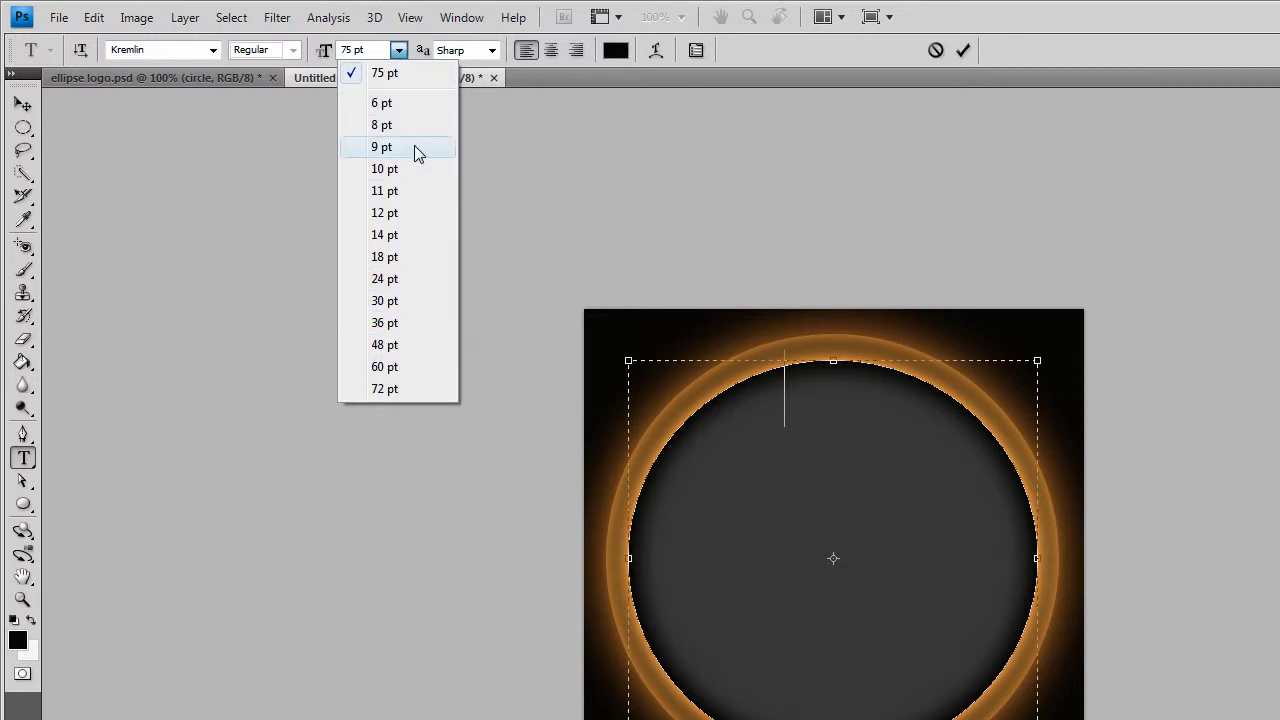
left_click(368, 50)
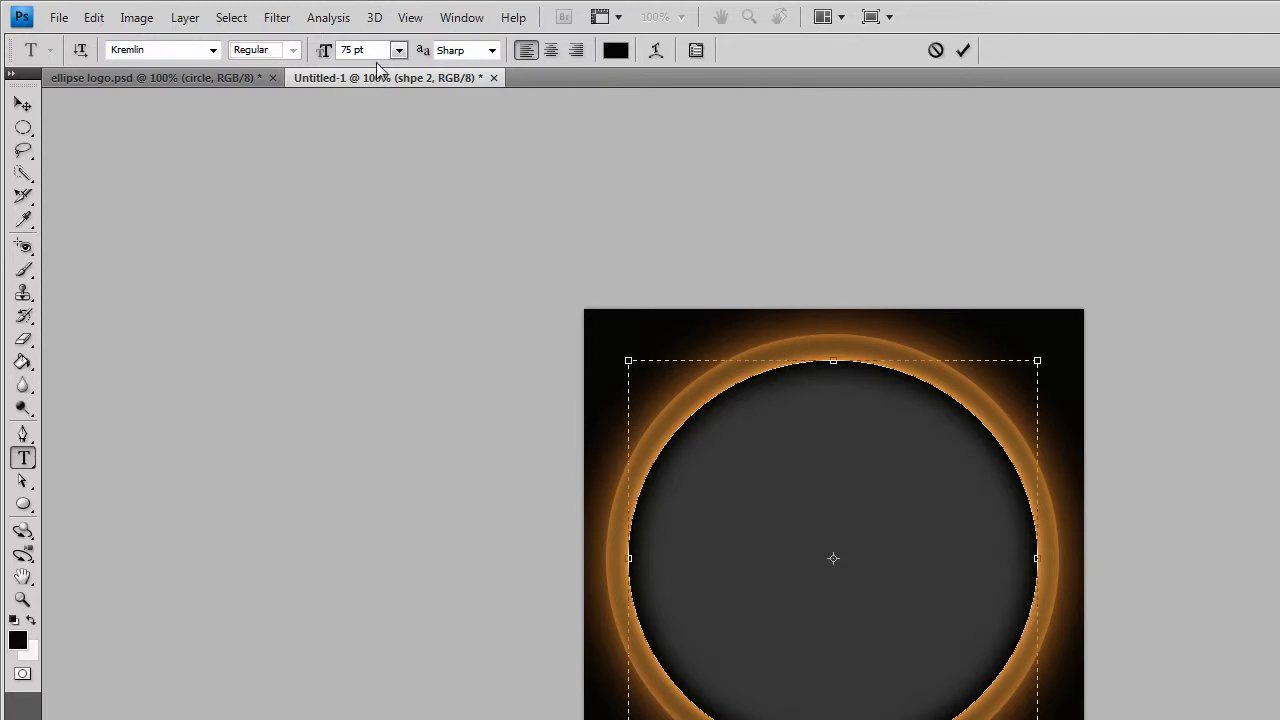
Type a first attempt at the lettering on the circle, then clear the misspelled result
left_click(795, 432)
type("WEE")
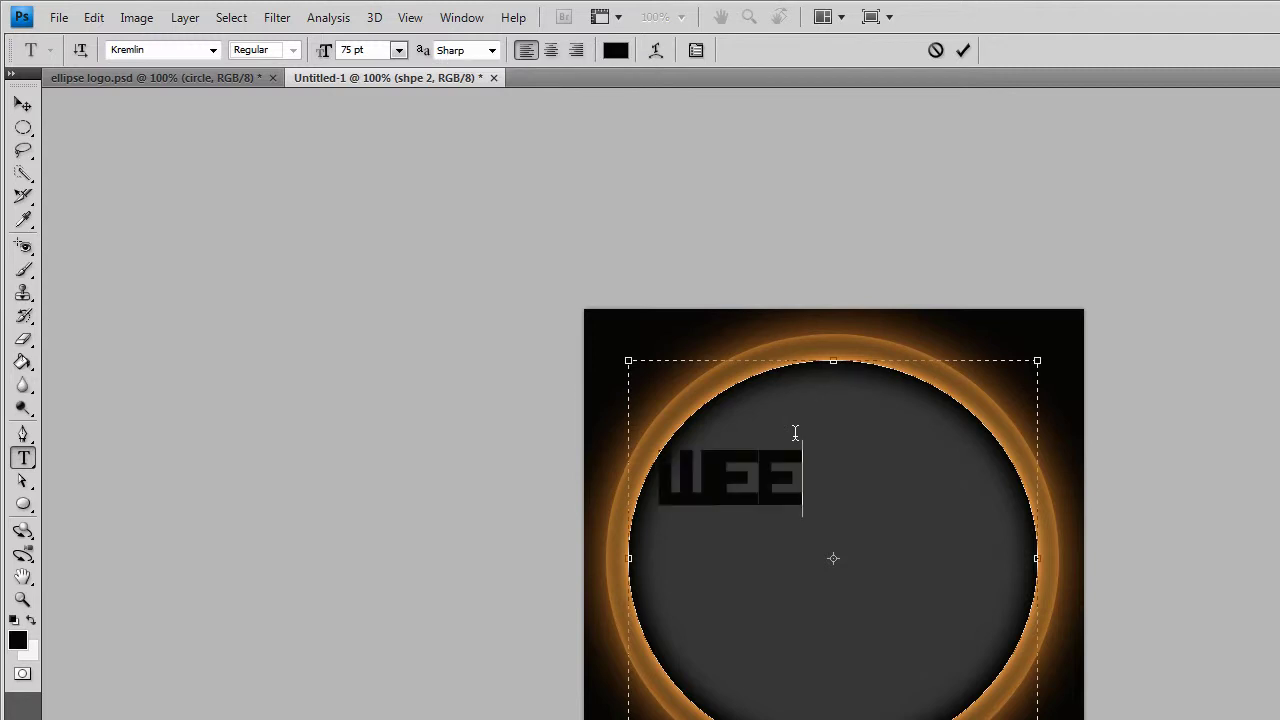
type("   RI")
type("A")
key("BackSpace")
key("BackSpace")
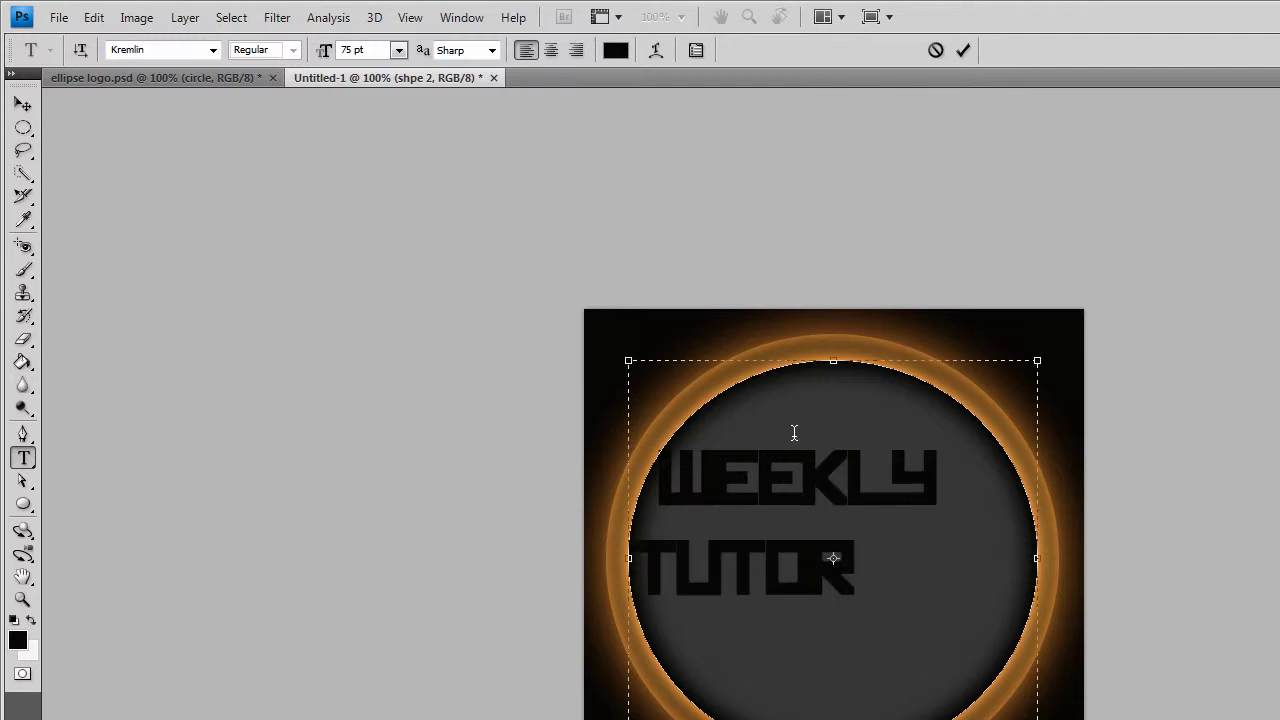
type("ILS")
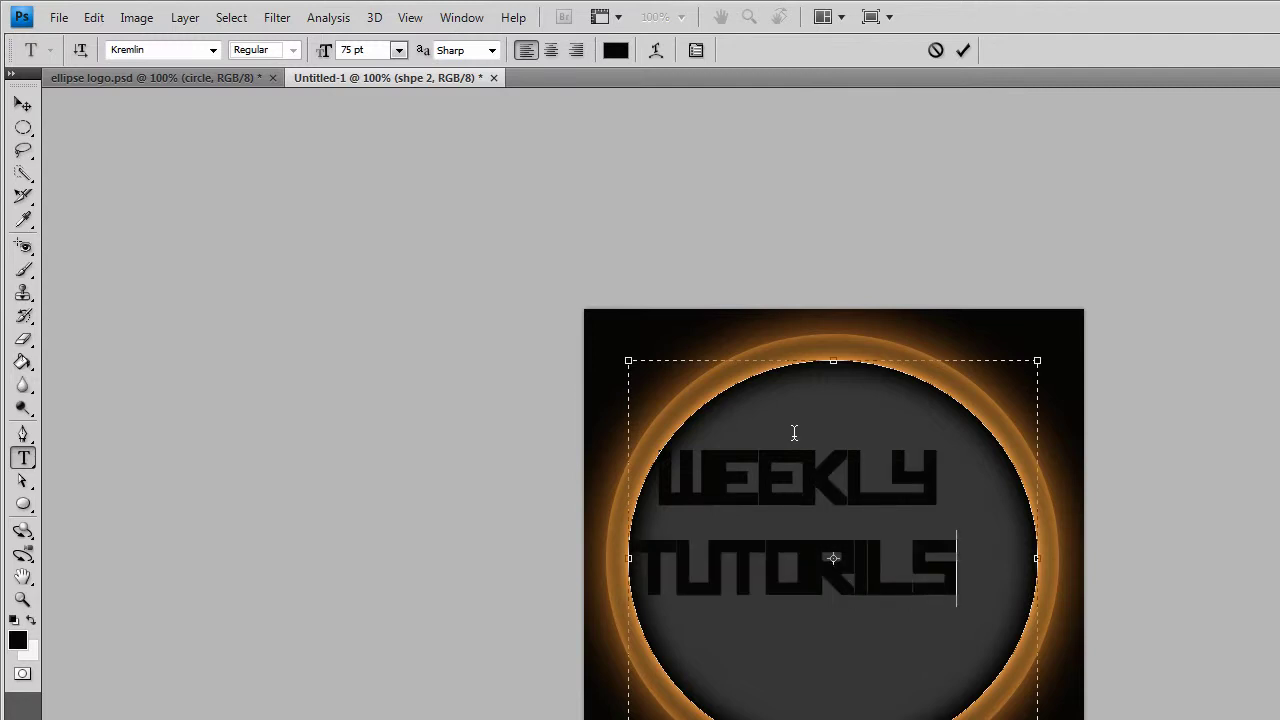
key("BackSpace")
key("BackSpace")
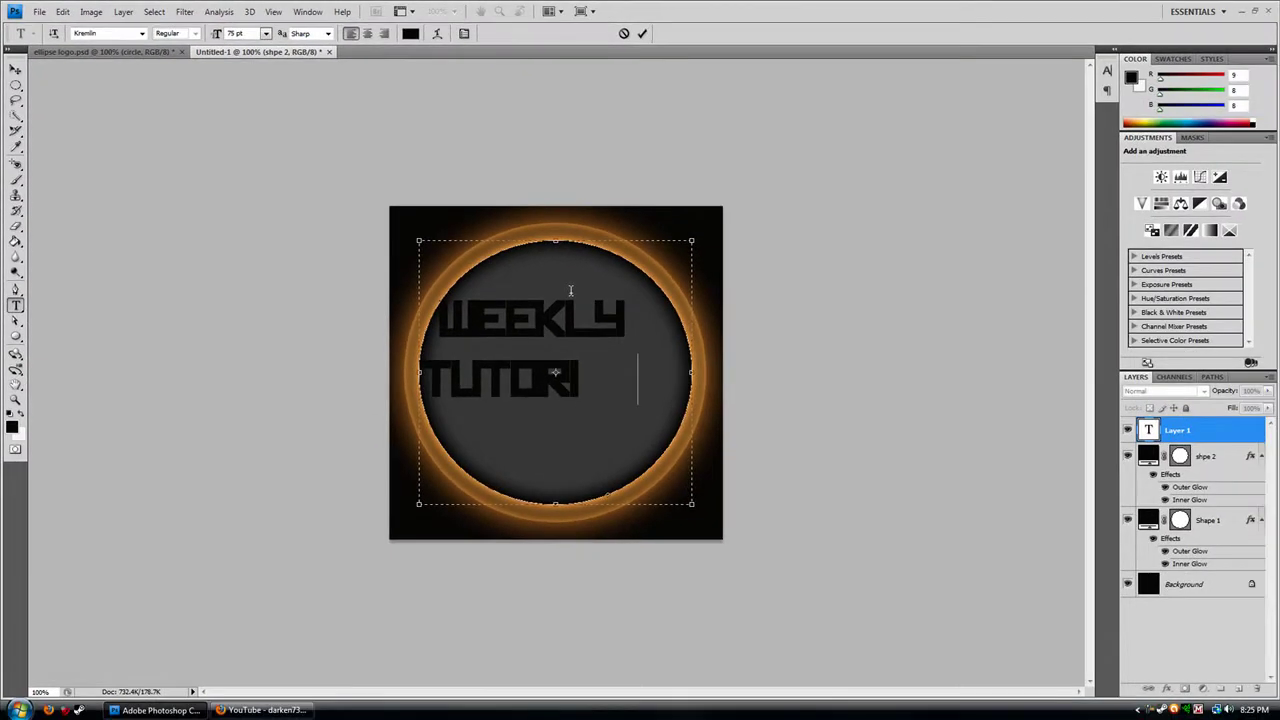
type("LS")
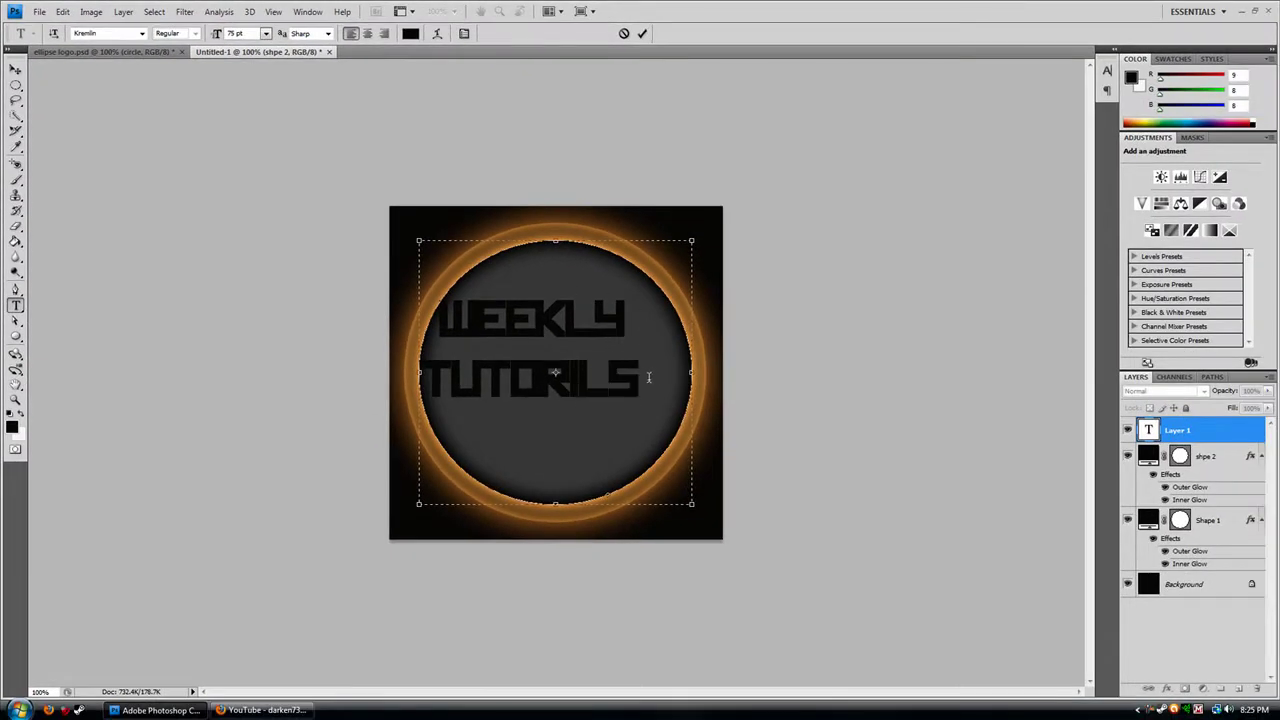
key("BackSpace")
key("BackSpace")
key("BackSpace")
type("I")
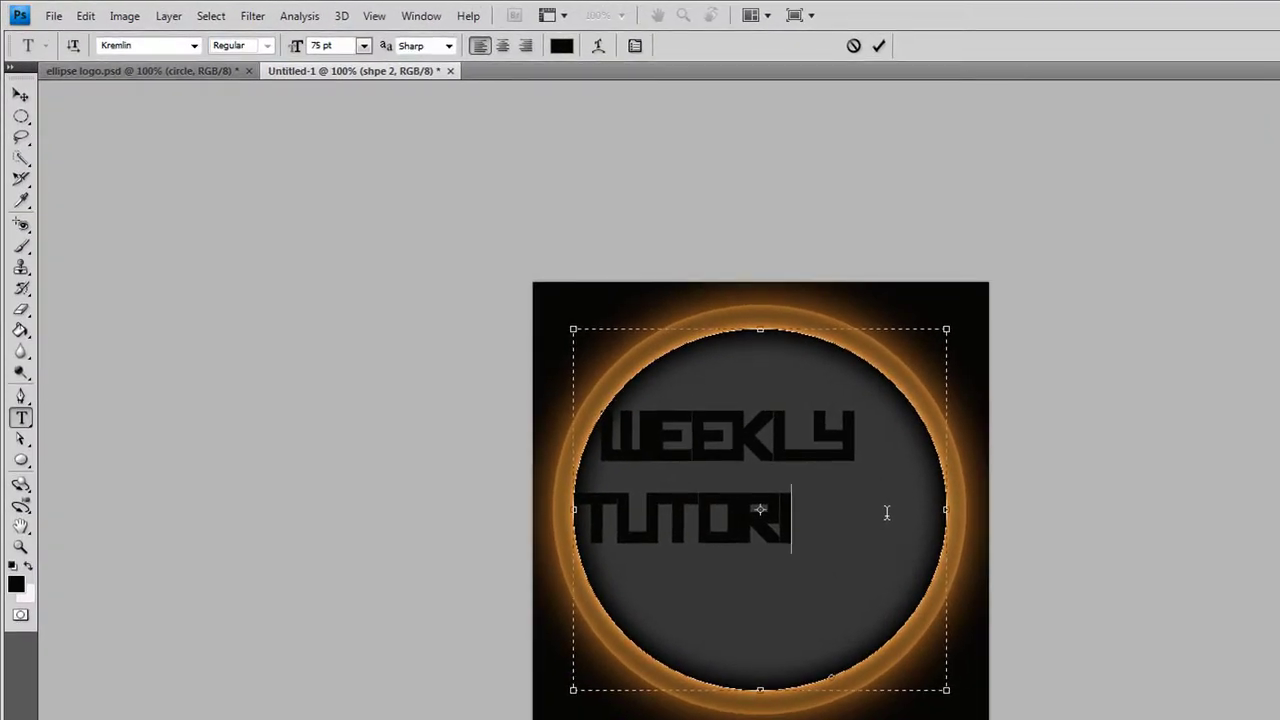
key("ctrl+a")
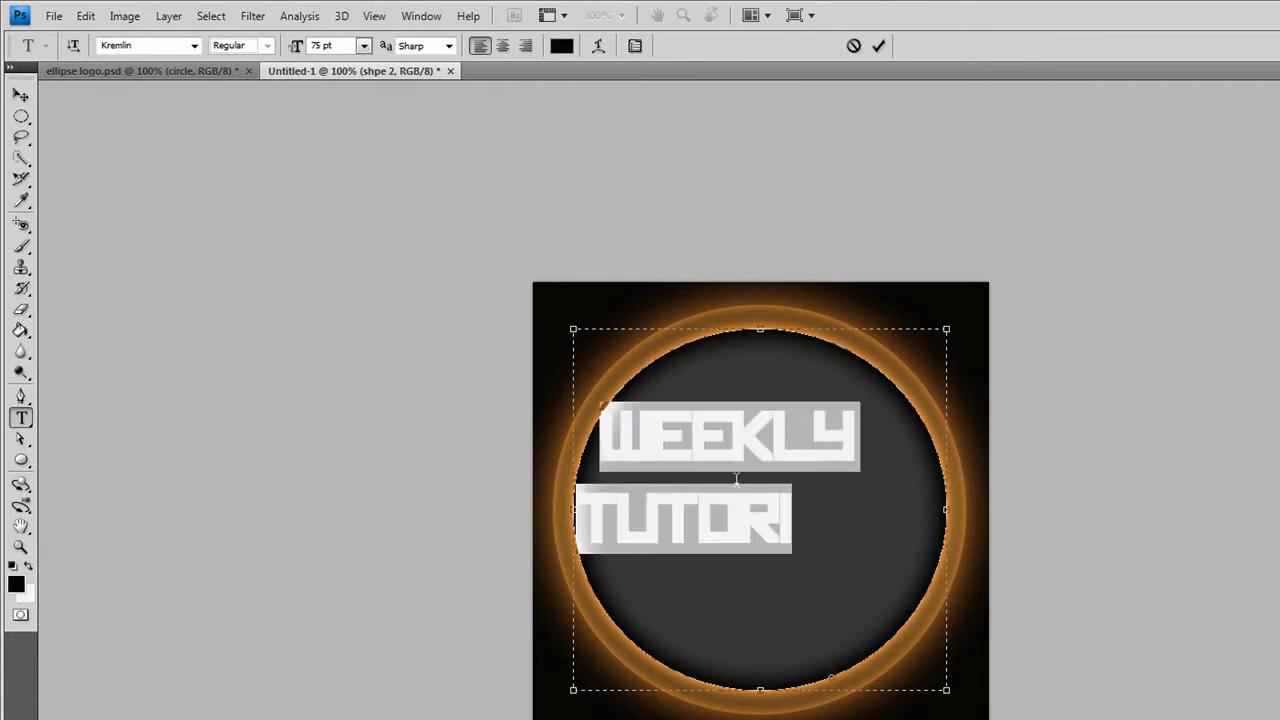
key("BackSpace")
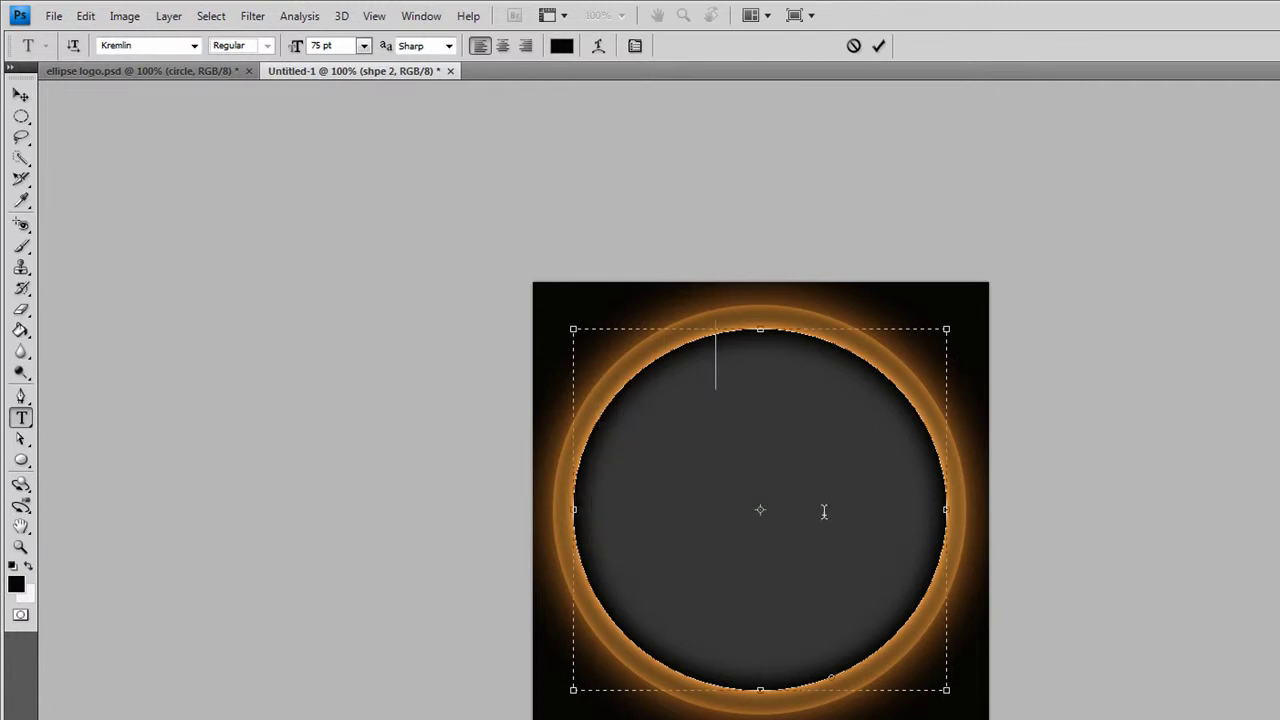
Type WEEKLY with TUTS on the line below, correcting TUTORILS to TUTS
type("WEEKLY")
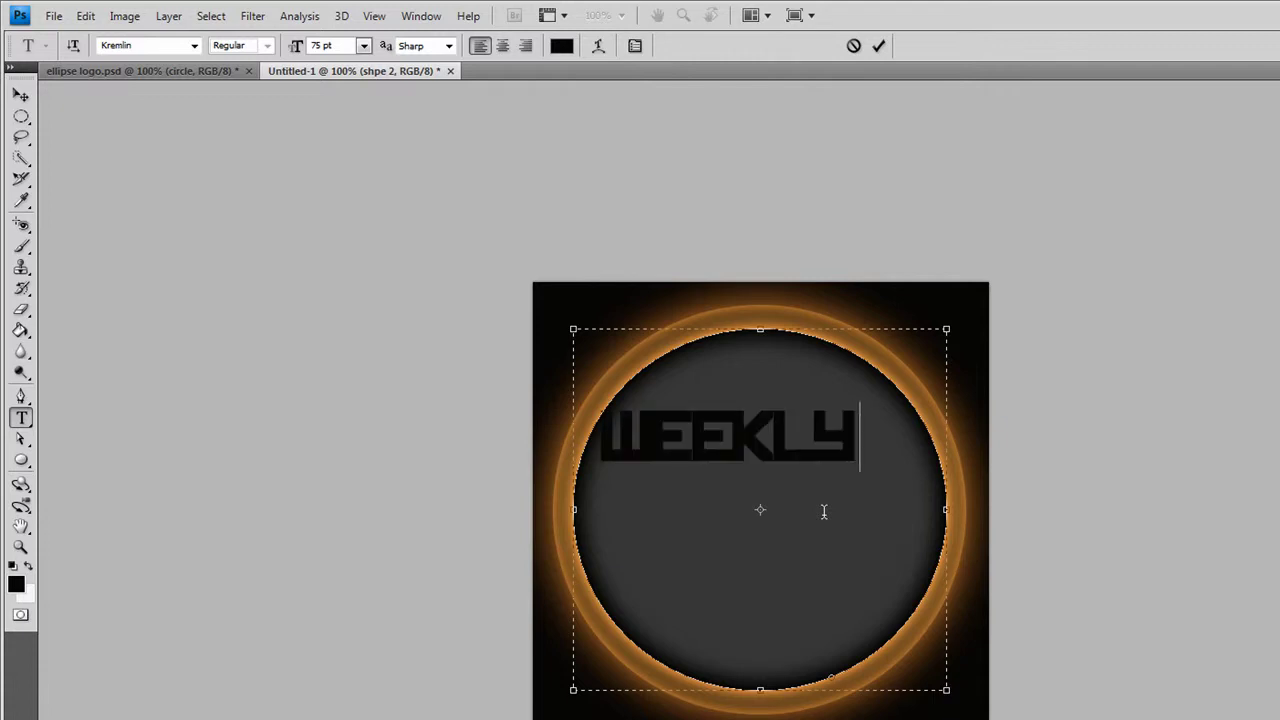
key("Return")
type("TUTO")
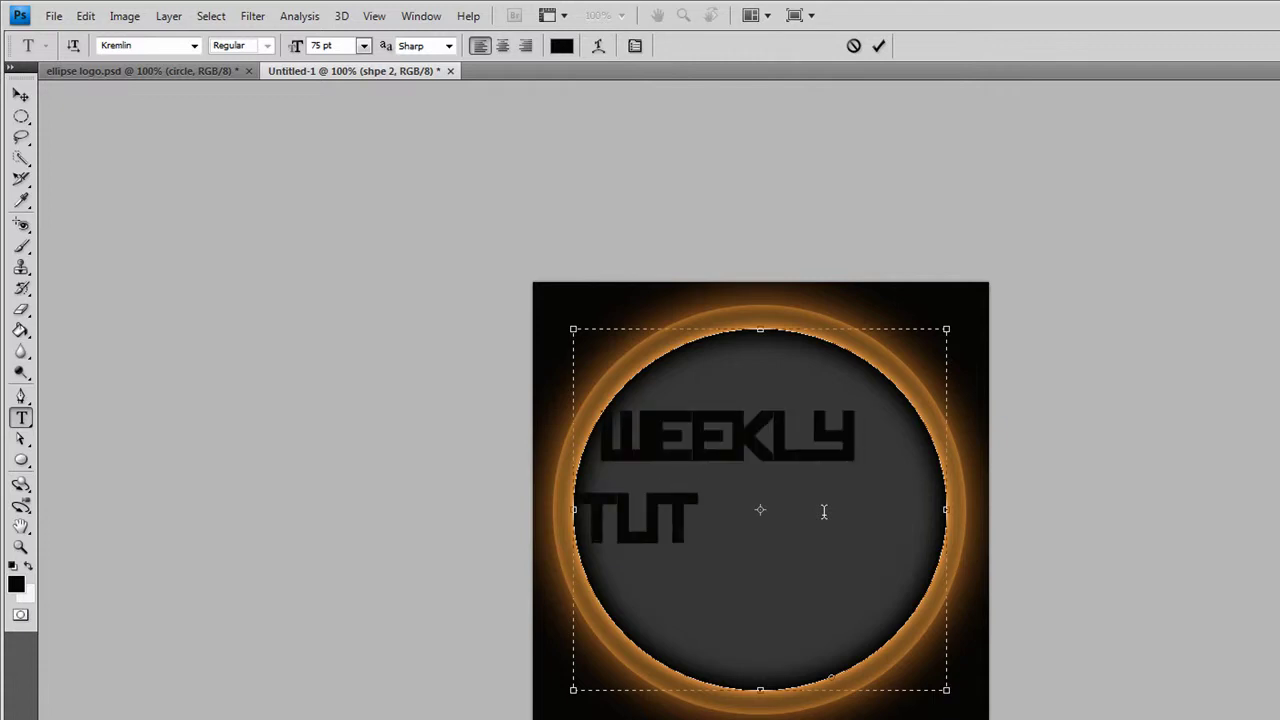
type("RILS")
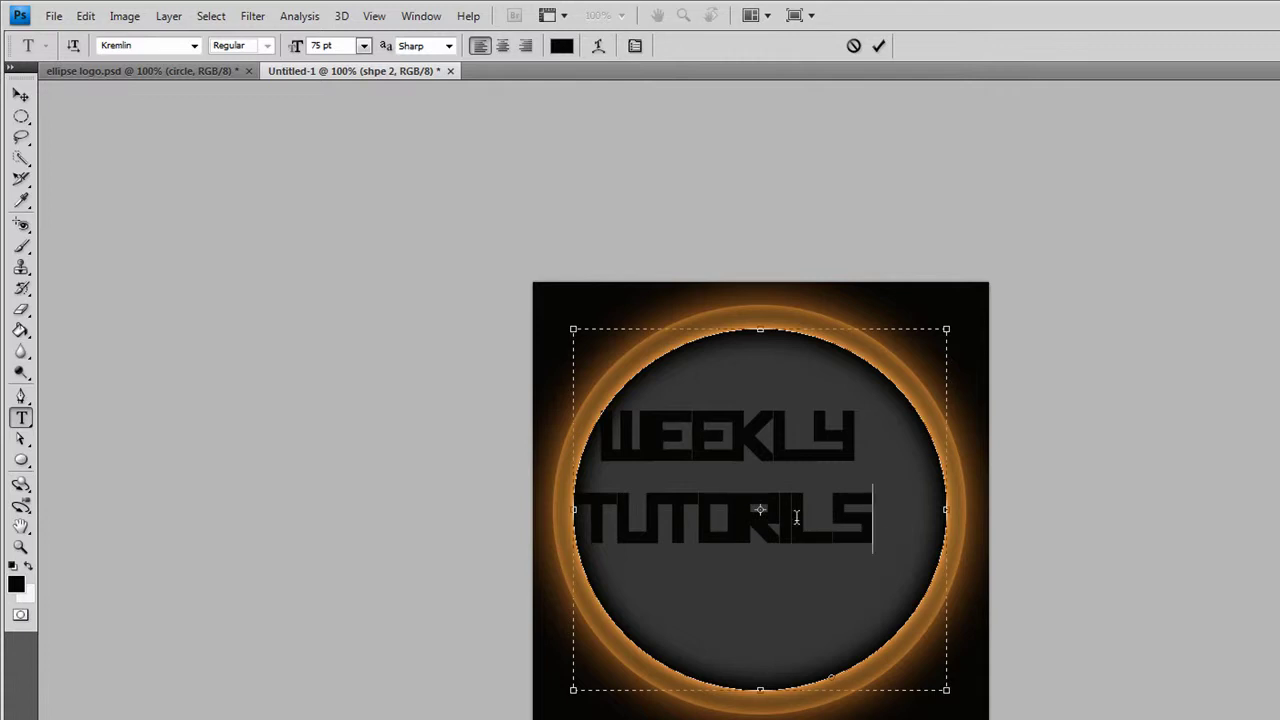
left_click(800, 512)
left_click_drag(876, 518, 708, 516)
key("BackSpace")
type("S")
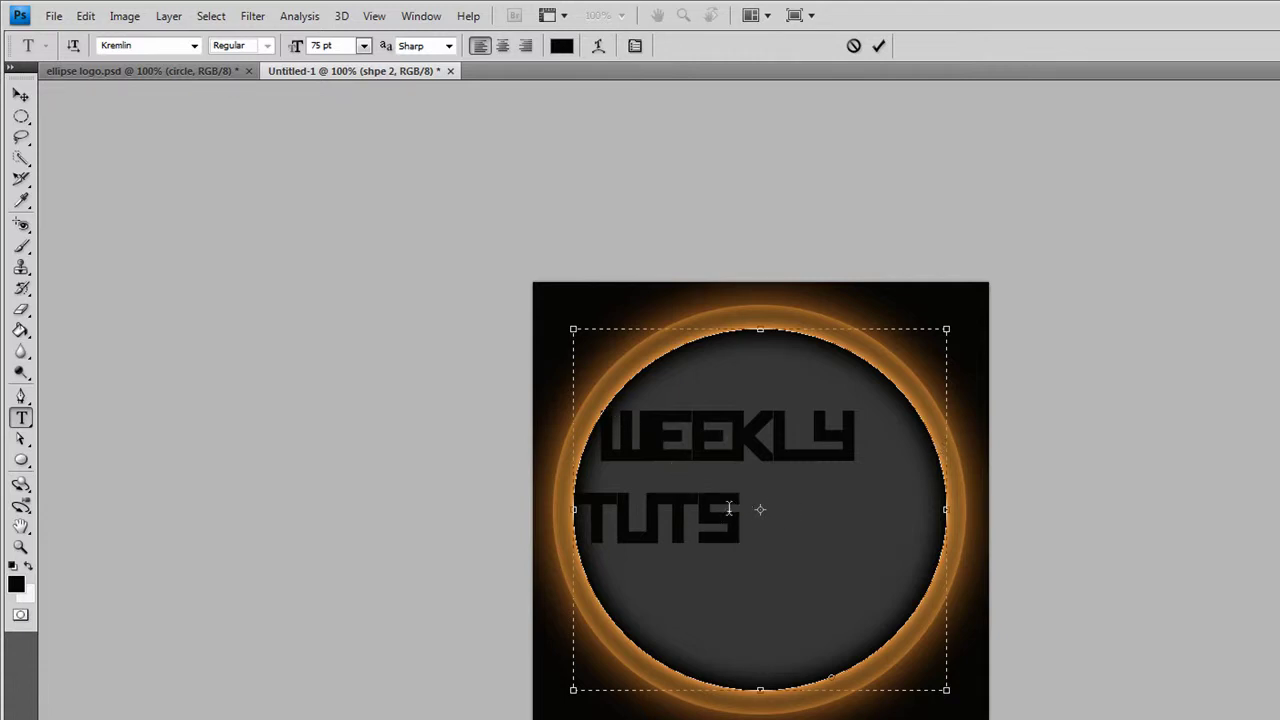
Try an extra line break before TUTS, undo it, and select all the text
left_click(602, 511)
key("Left")
key("Return")
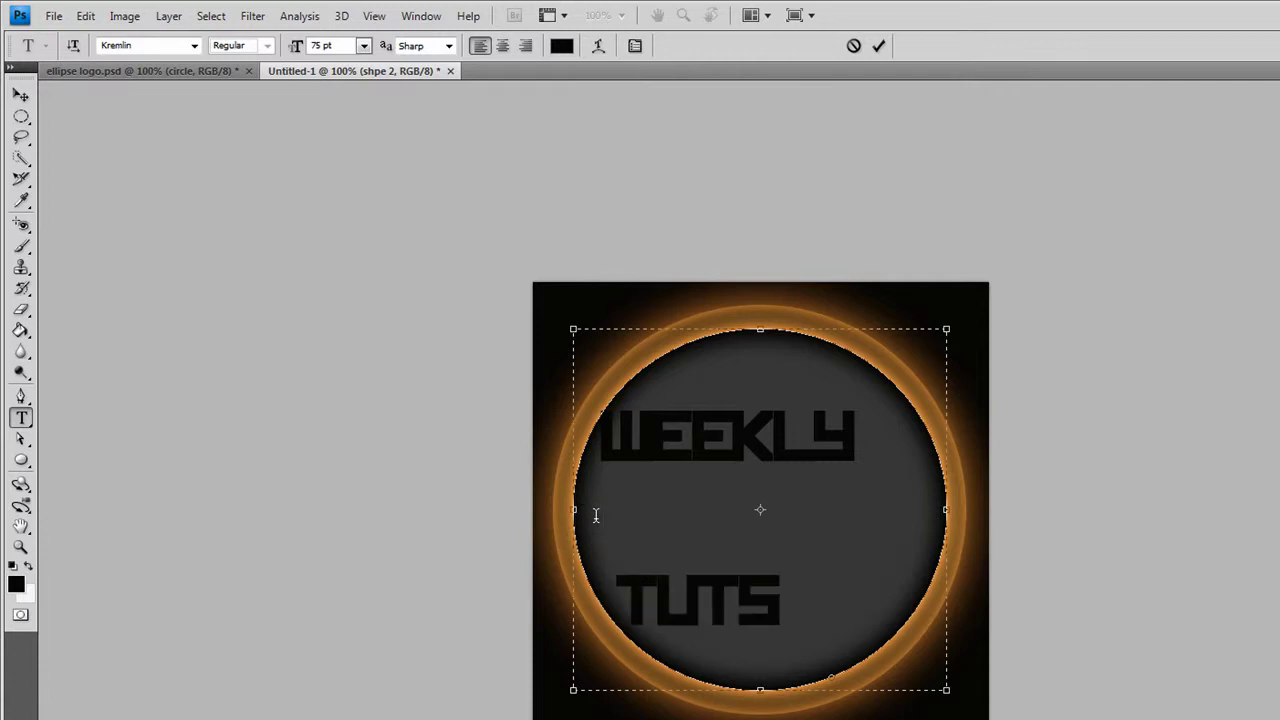
left_click(596, 515)
key("ctrl+z")
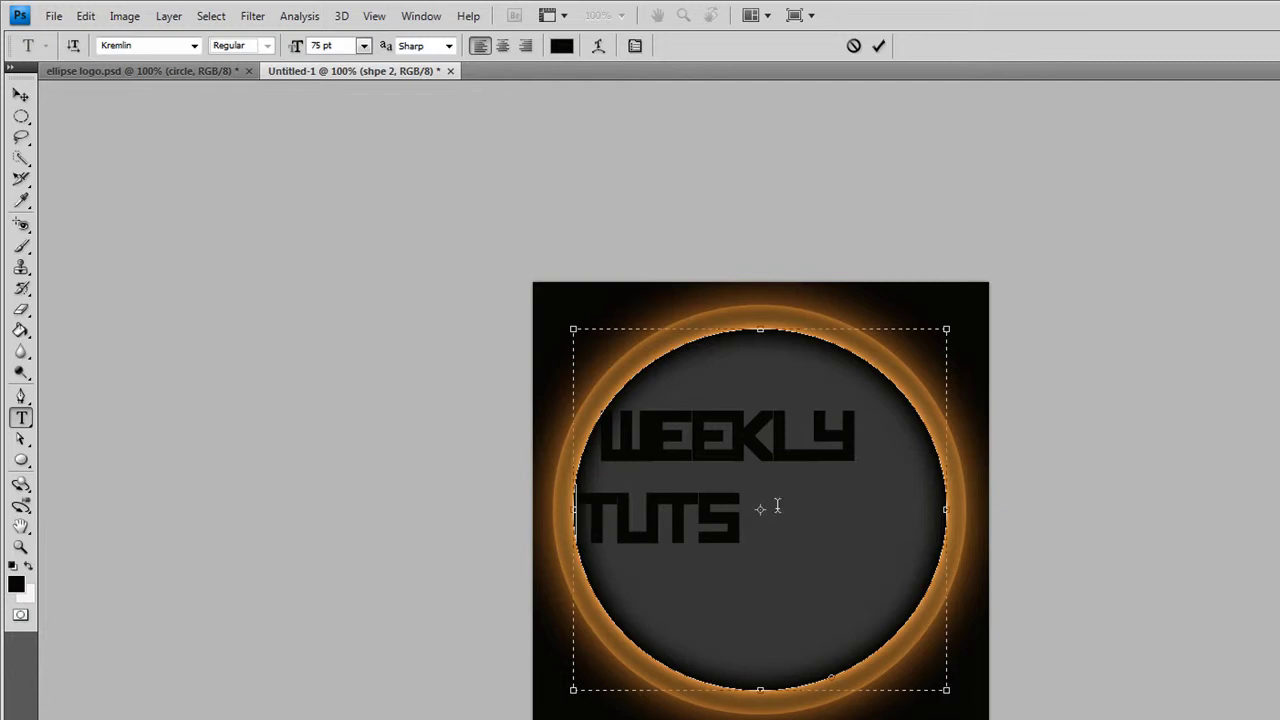
left_click_drag(777, 507, 553, 412)
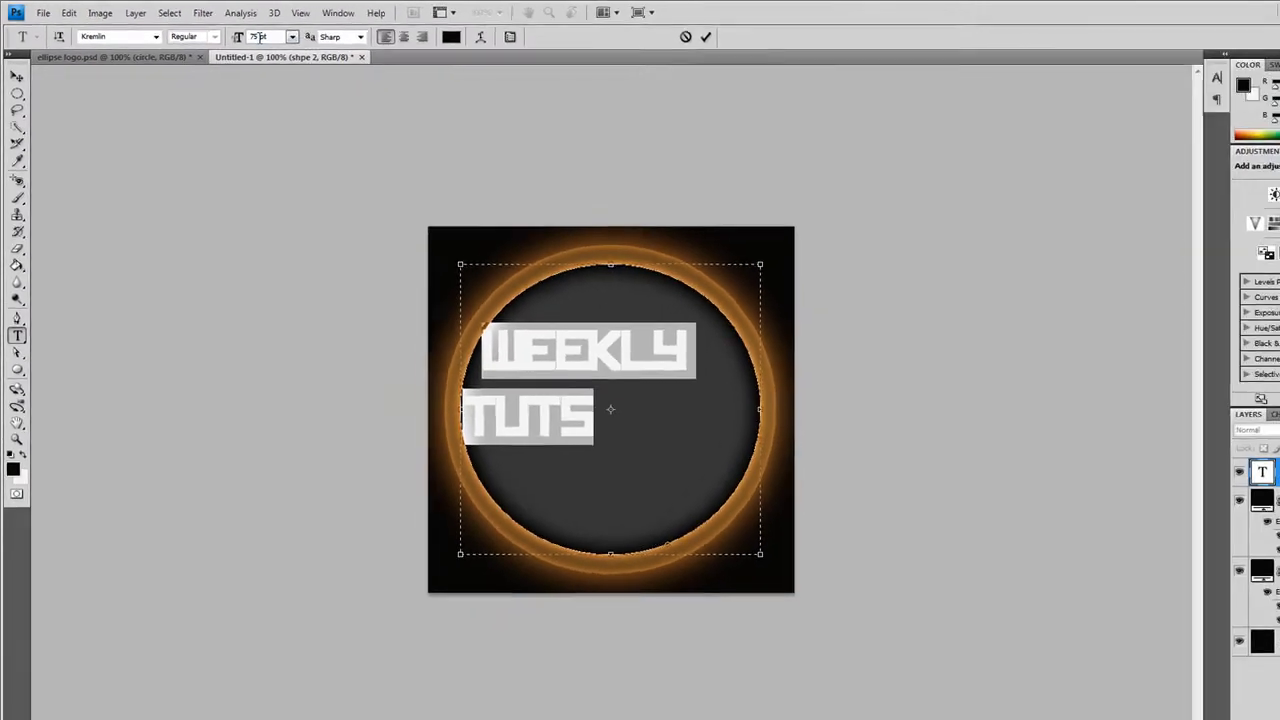
Try font sizes of 125 pt and then 80 pt on the selected text
type("125")
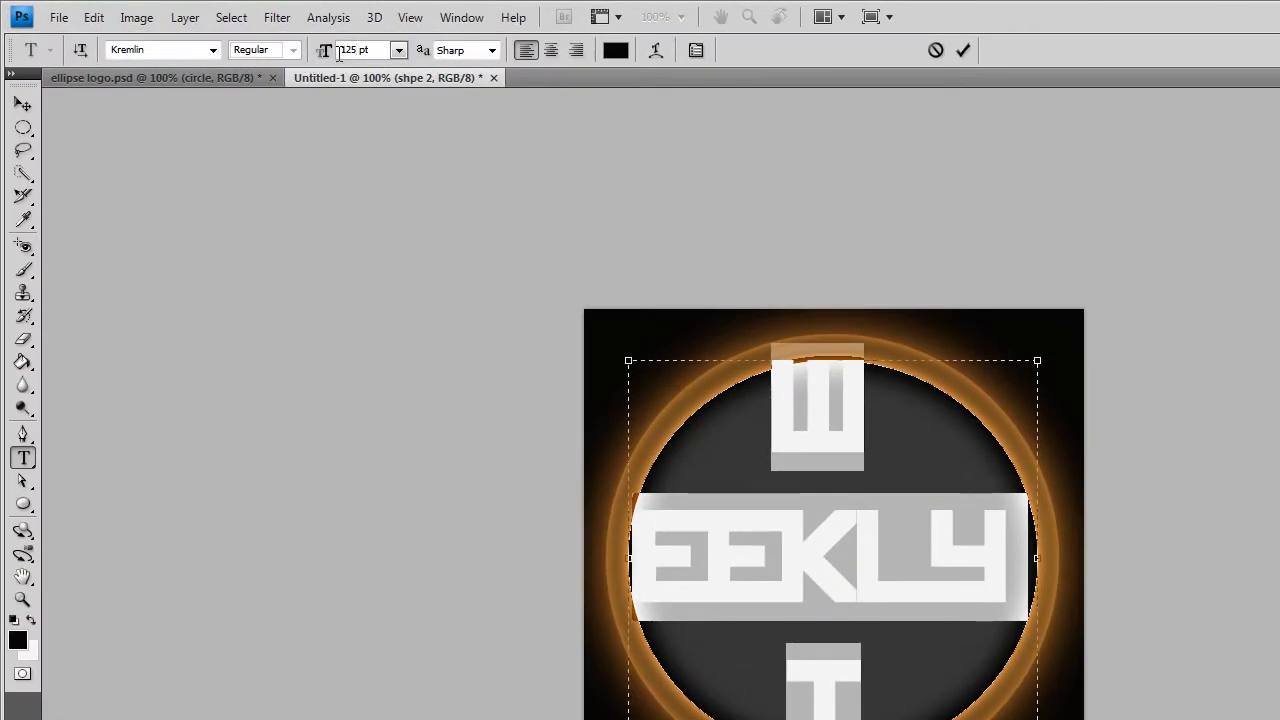
key("BackSpace")
key("BackSpace")
key("BackSpace")
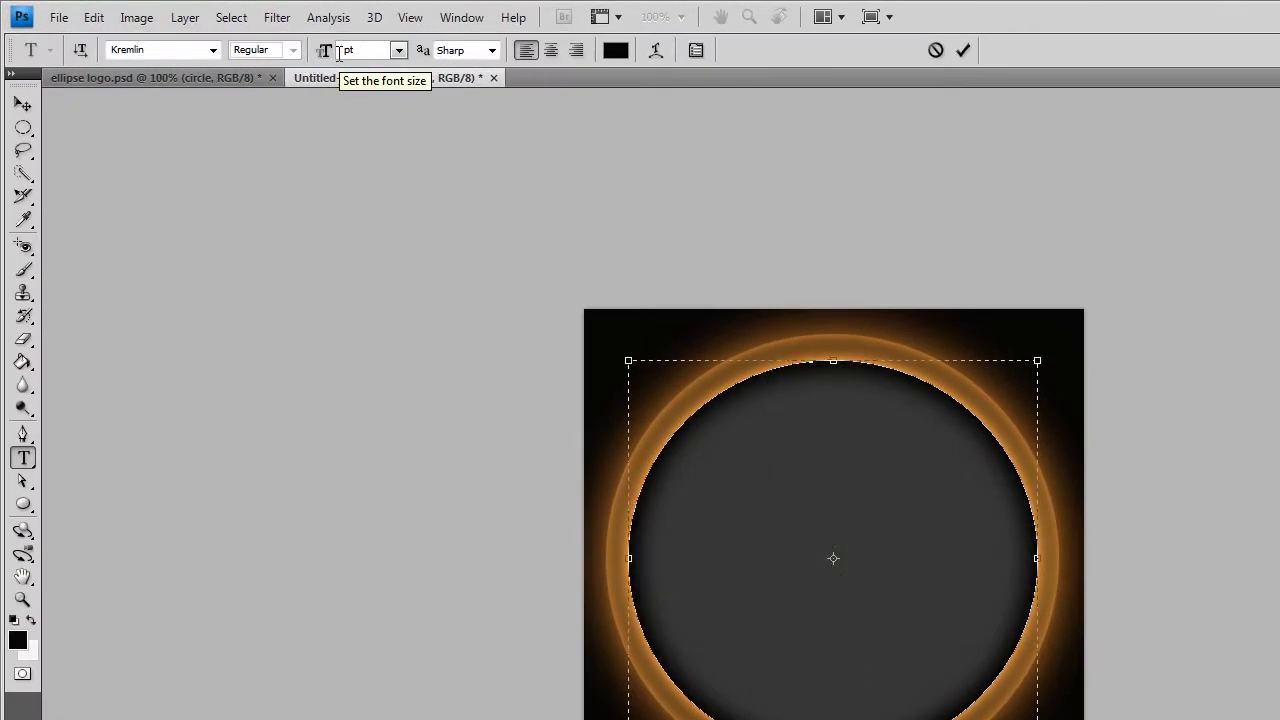
type("80")
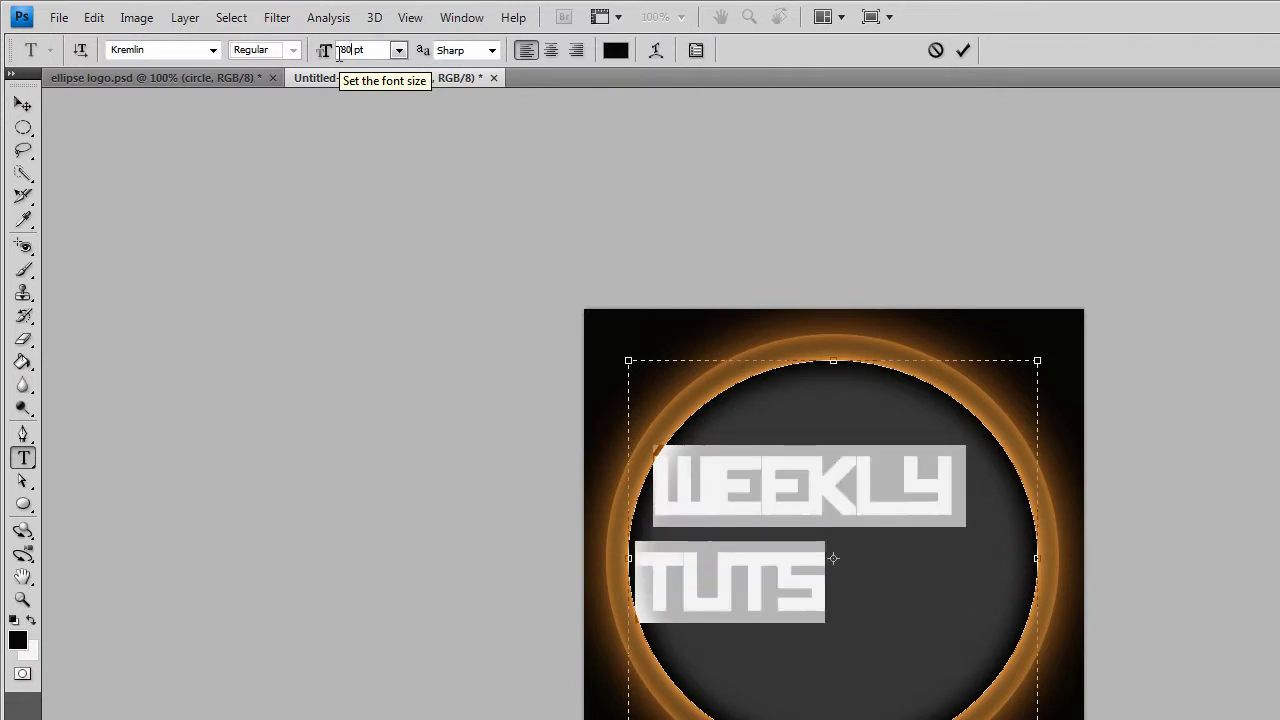
key("BackSpace")
key("BackSpace")
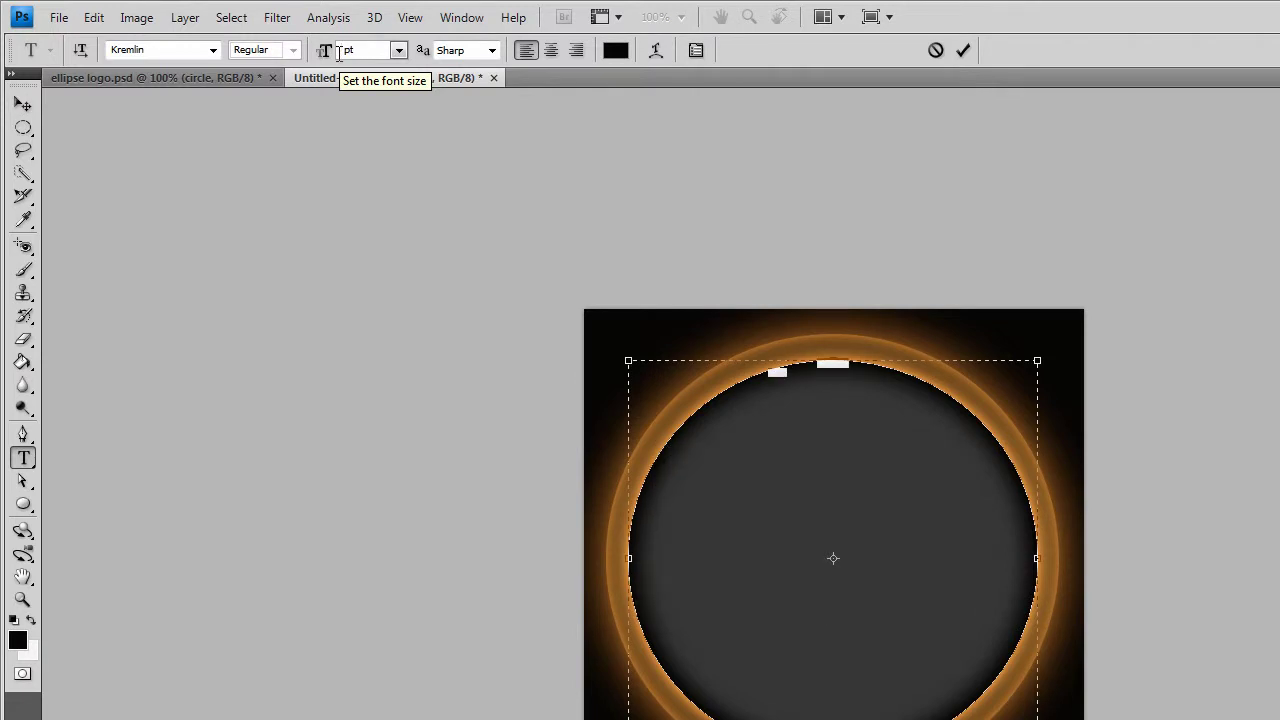
Set the text to 85 pt and rotate it diagonally across the circle
type("85")
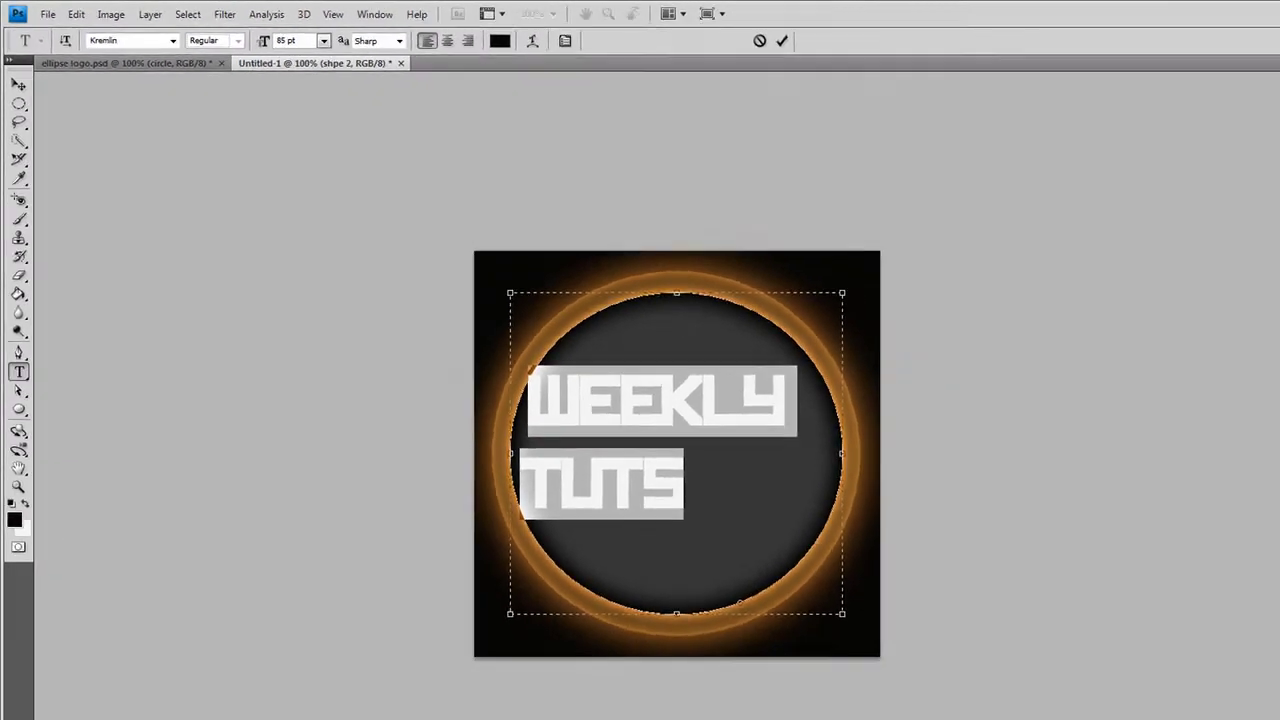
left_click(568, 401)
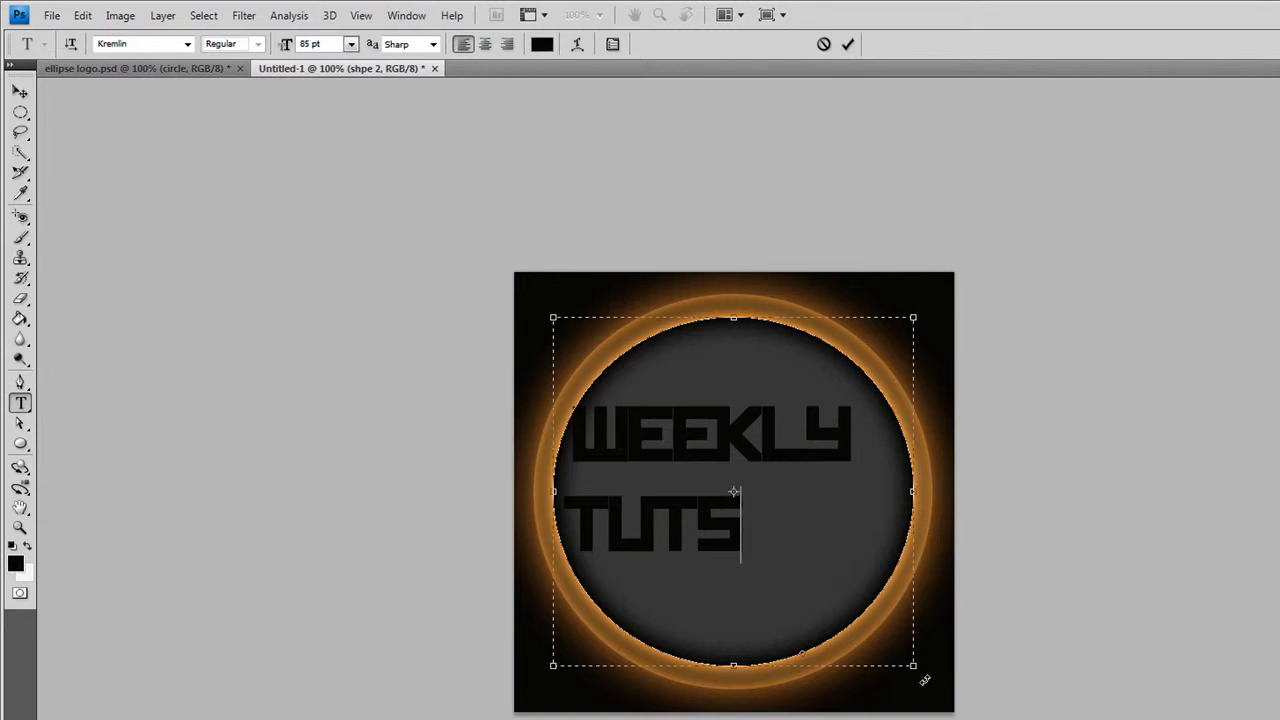
mouse_move(925, 680)
left_mouse_down()
mouse_move(960, 668)
mouse_move(1024, 605)
left_mouse_up()
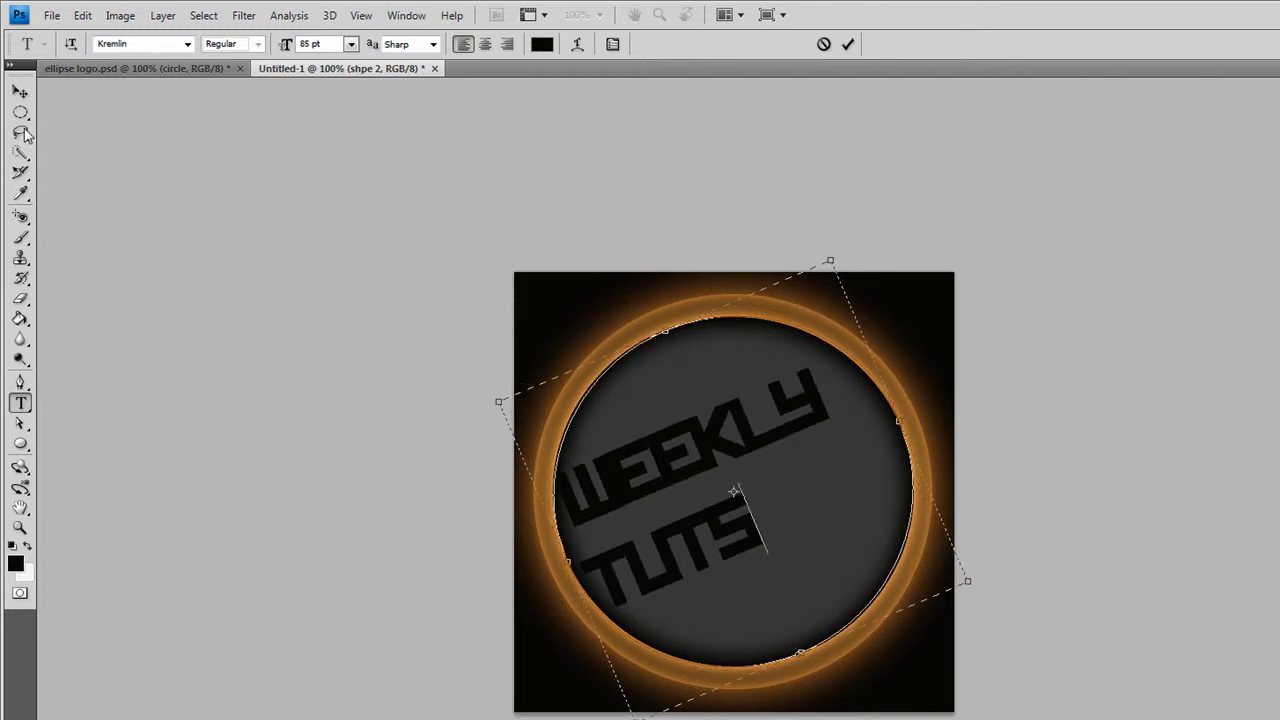
Compare against the finished reference logo, then nudge the text slightly right
left_click(152, 70)
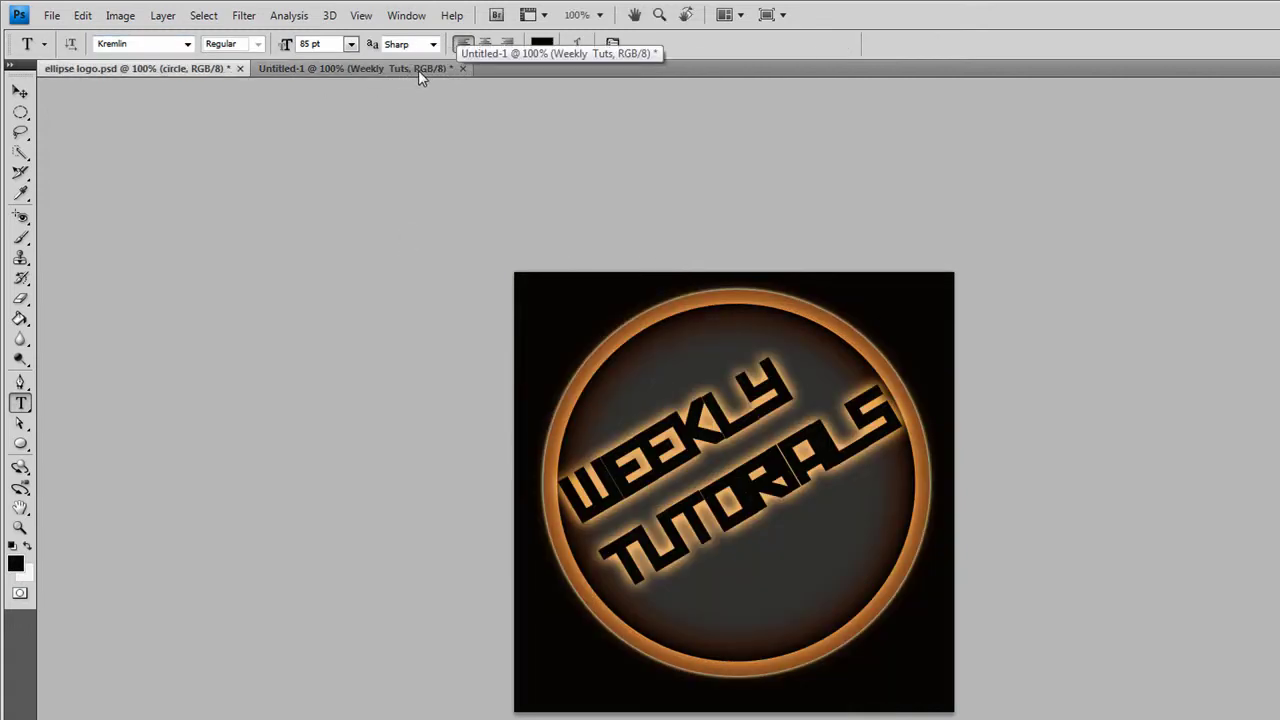
left_click(418, 70)
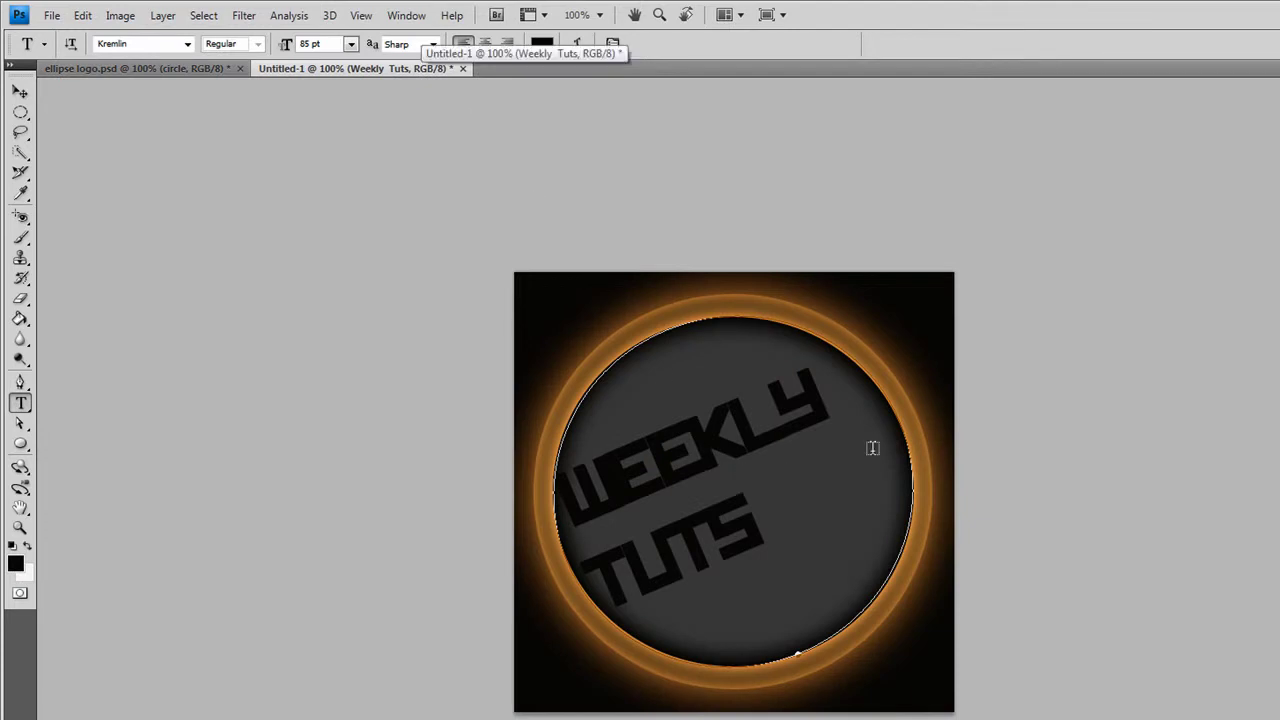
left_click(20, 91)
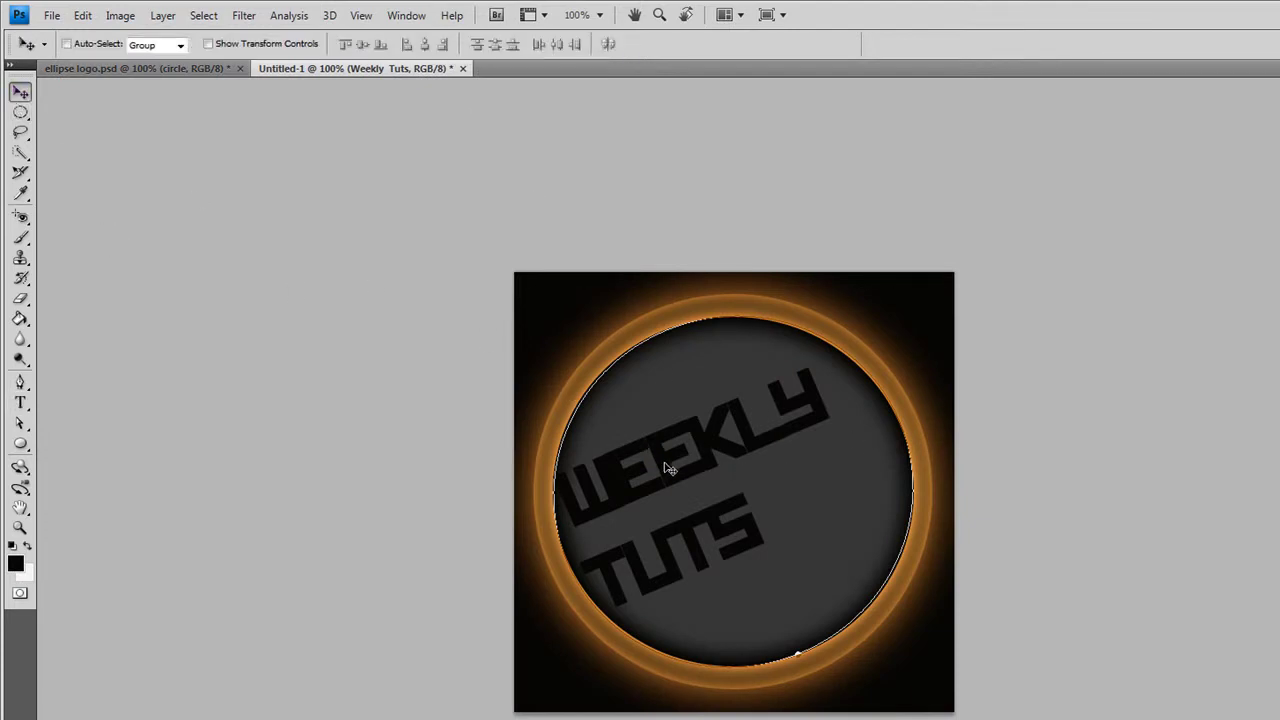
left_click_drag(669, 469, 677, 461)
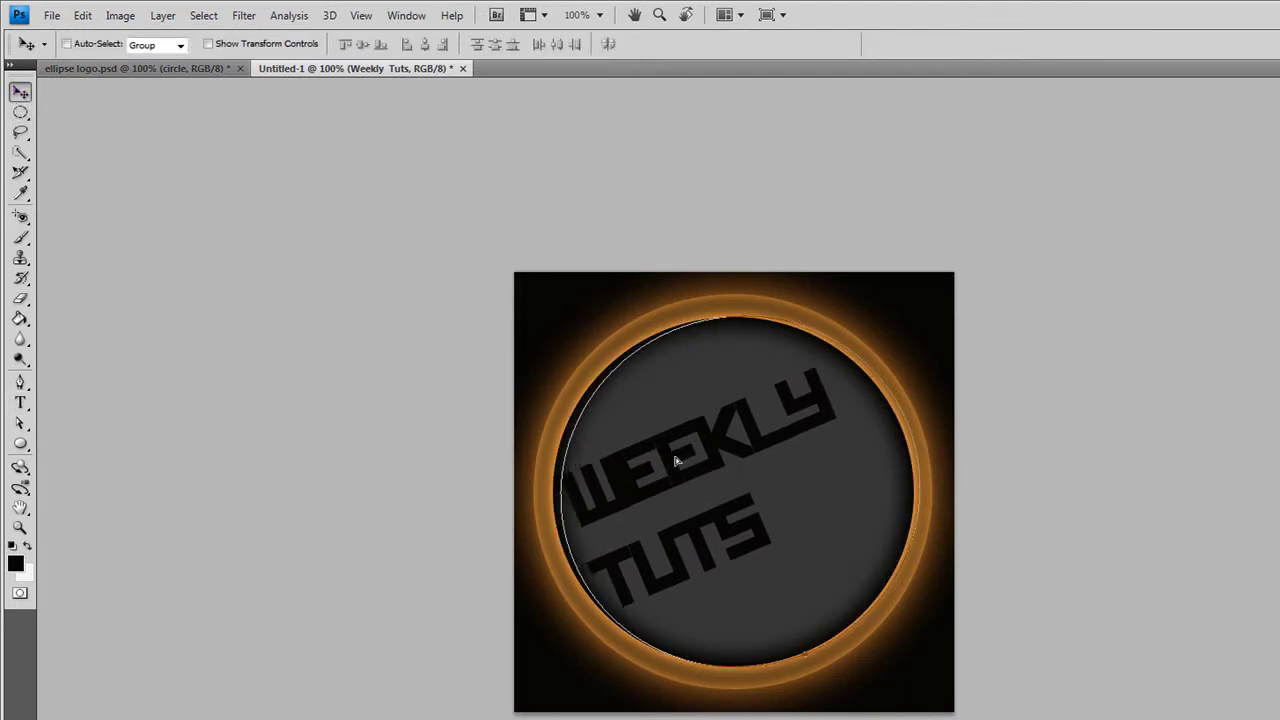
key("Right")
key("Right")
key("Right")
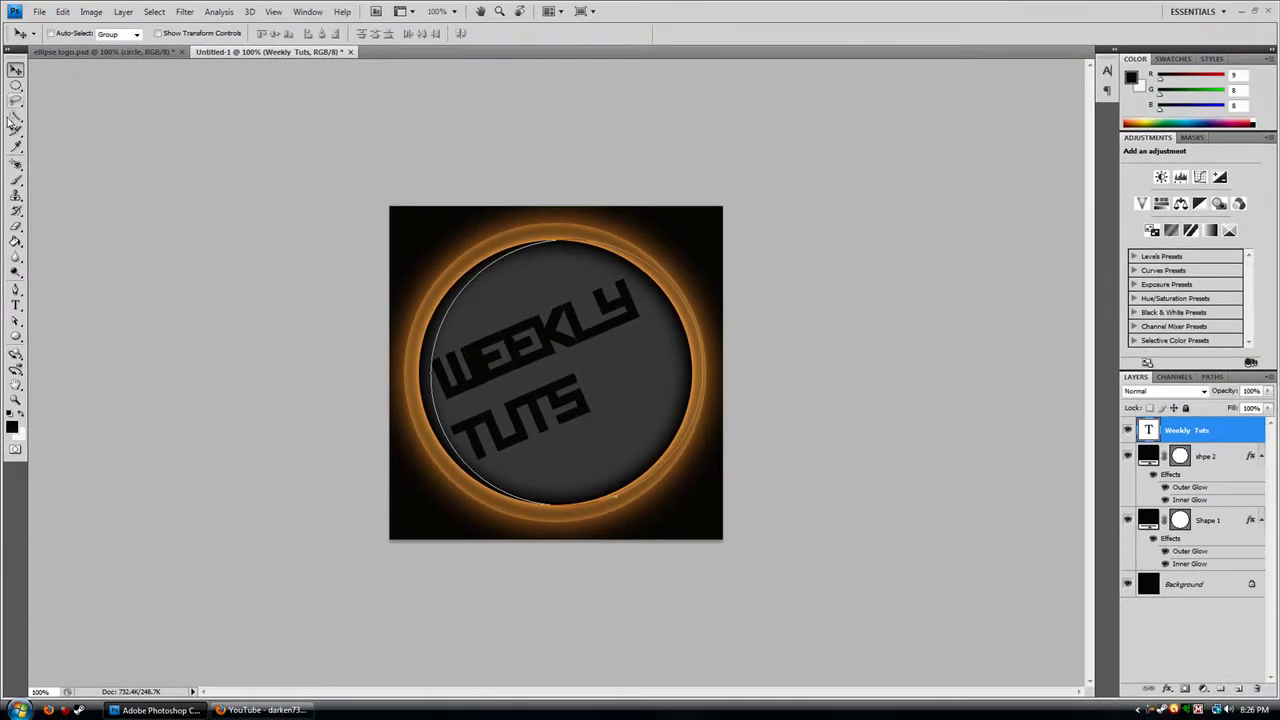
Reselect all the WEEKLY TUTS text and step its font size up to 95 pt
left_click(15, 305)
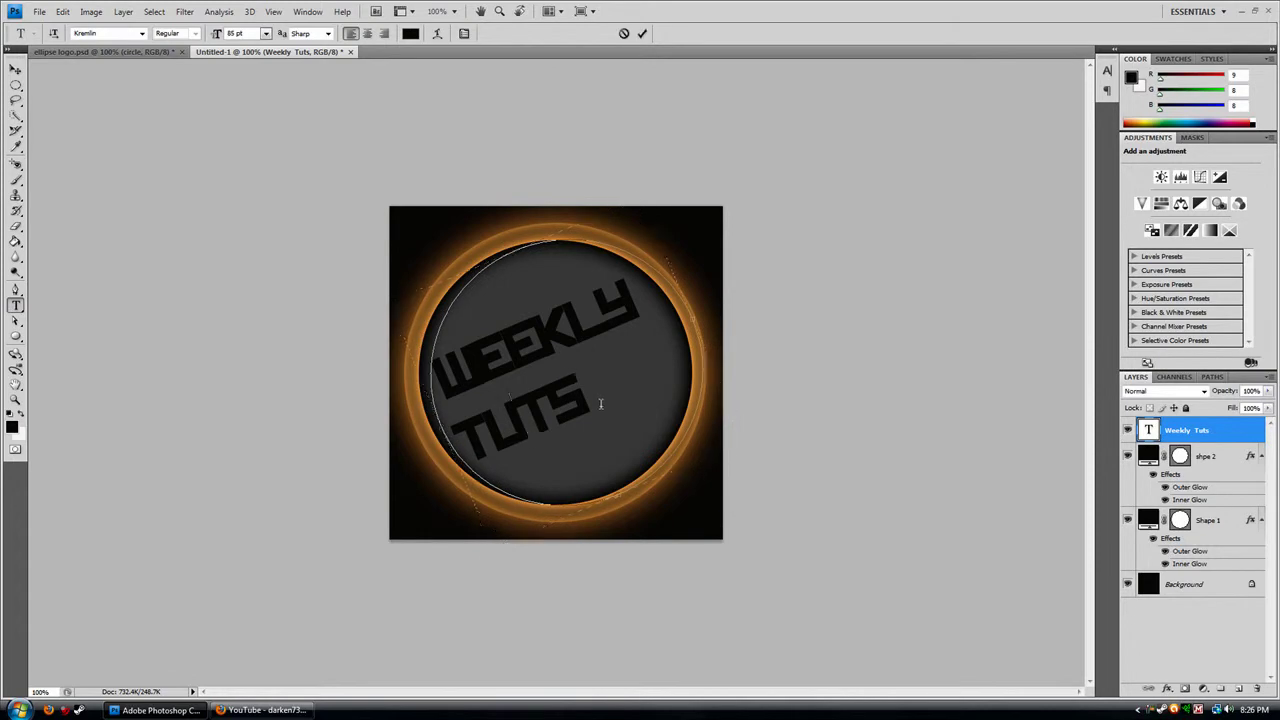
left_click(532, 412)
key("ctrl+a")
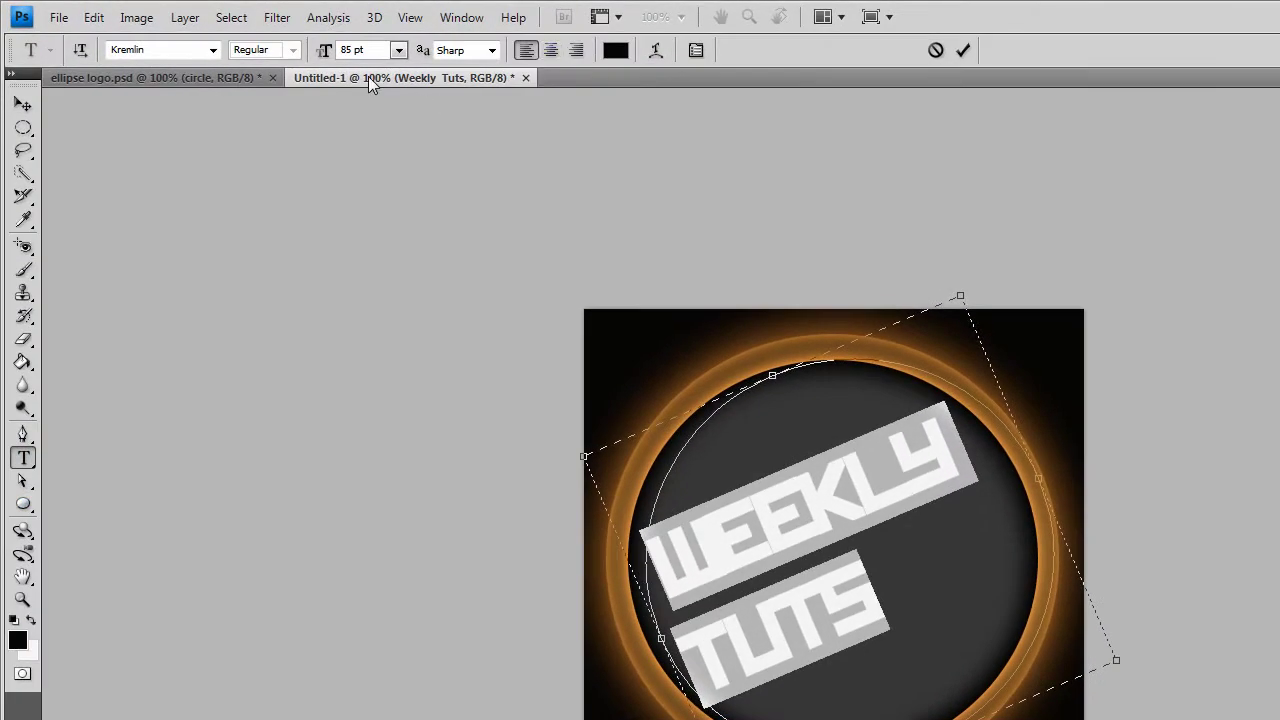
double_click(343, 50)
key("Up")
key("Up")
key("Up")
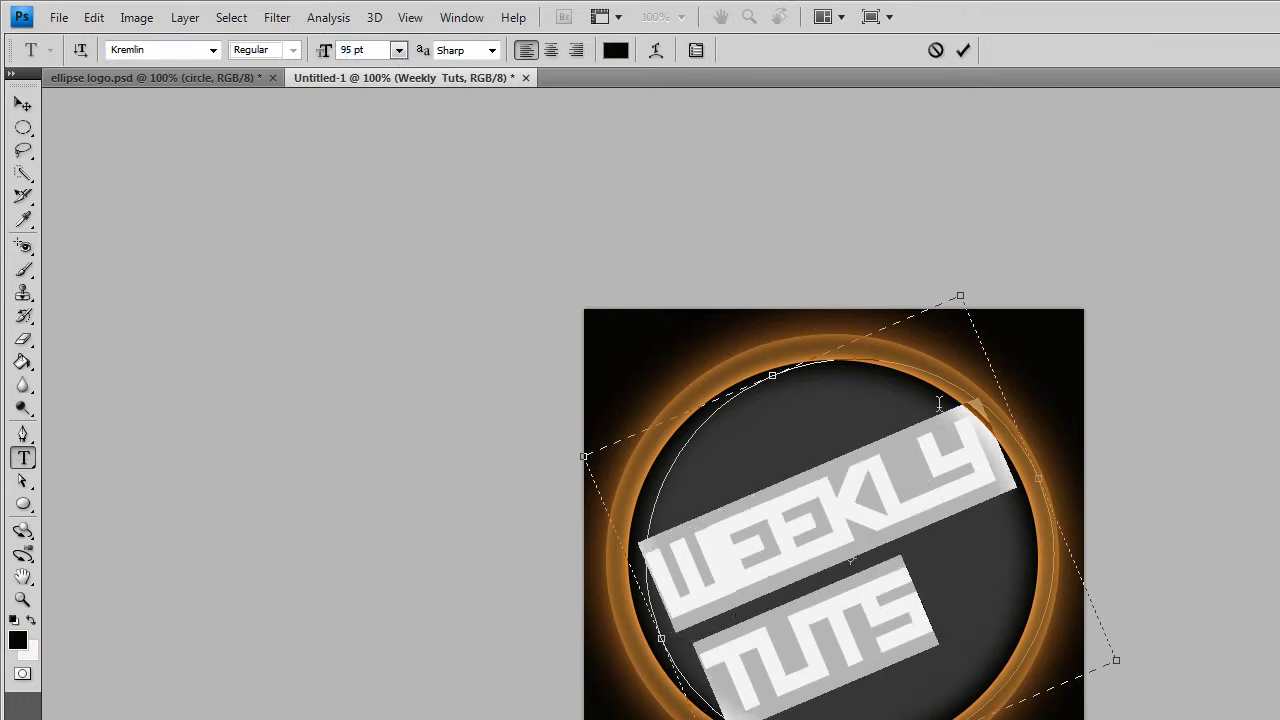
Commit the text and move it slightly left and down
left_click(939, 403)
left_click(23, 104)
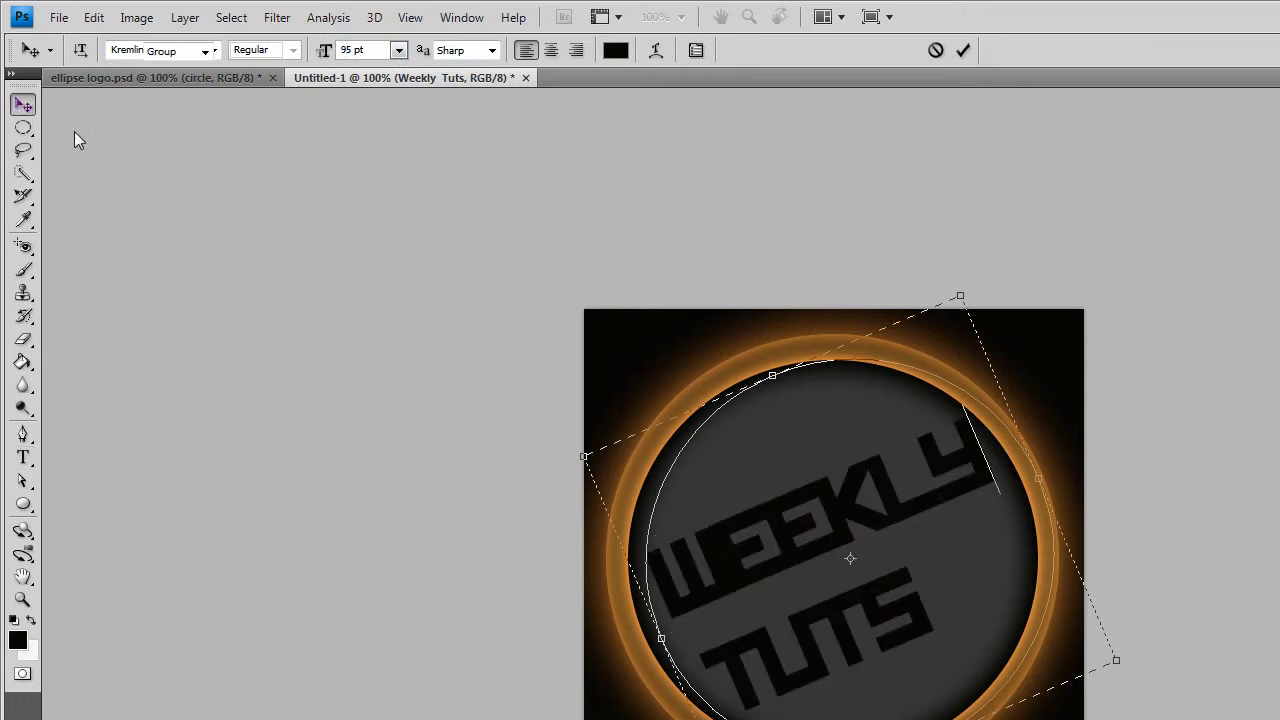
left_click_drag(863, 534, 848, 530)
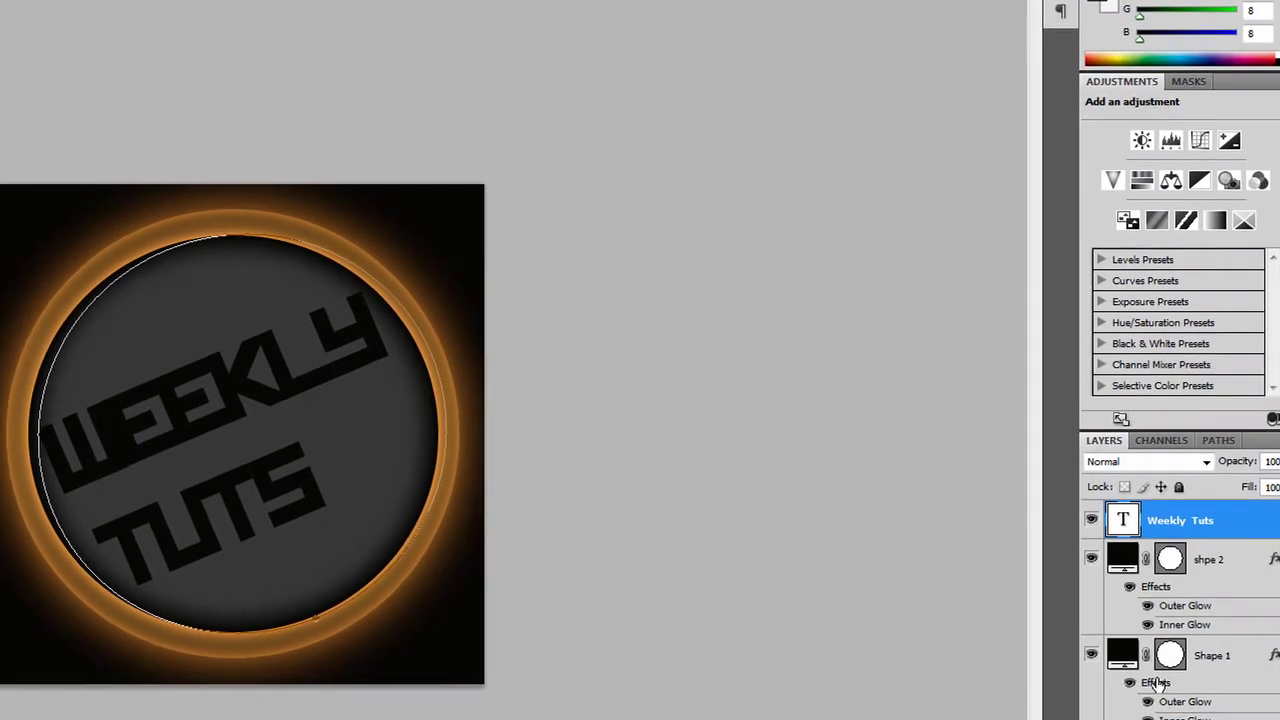
Copy the Shape 1 layer style and paste it onto the Weekly Tuts text layer
left_click(1215, 662)
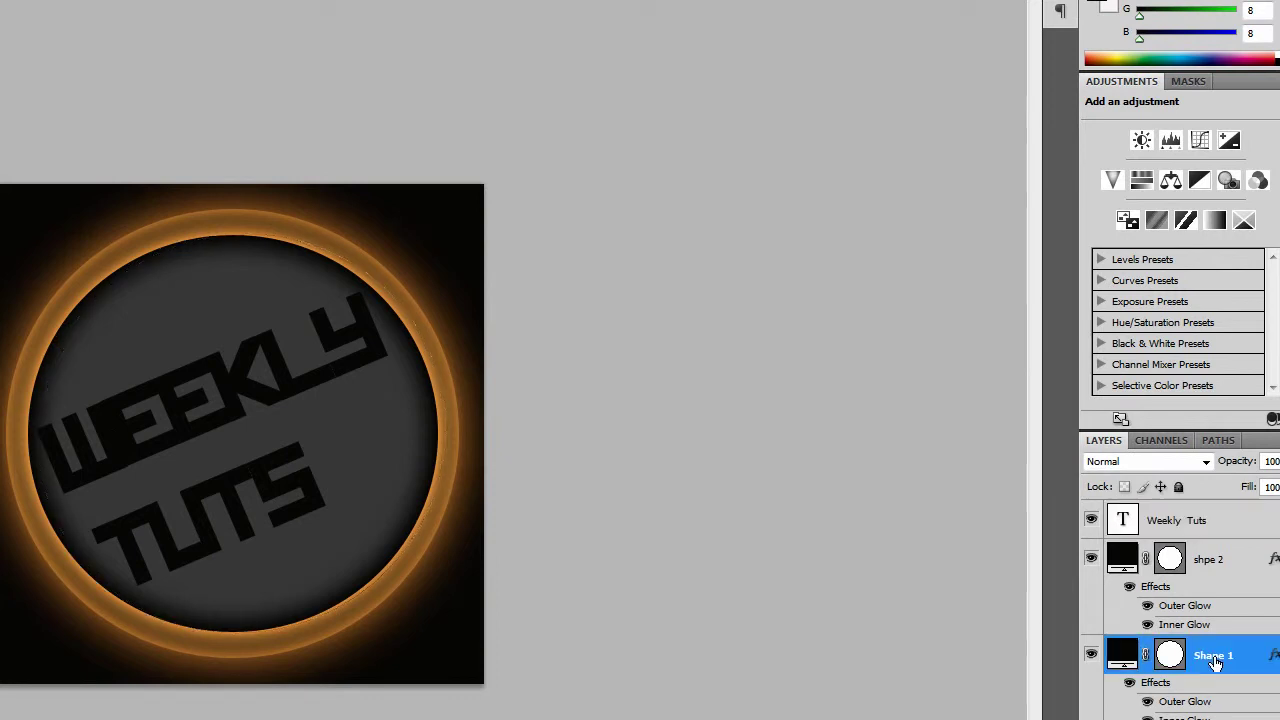
right_click(1197, 650)
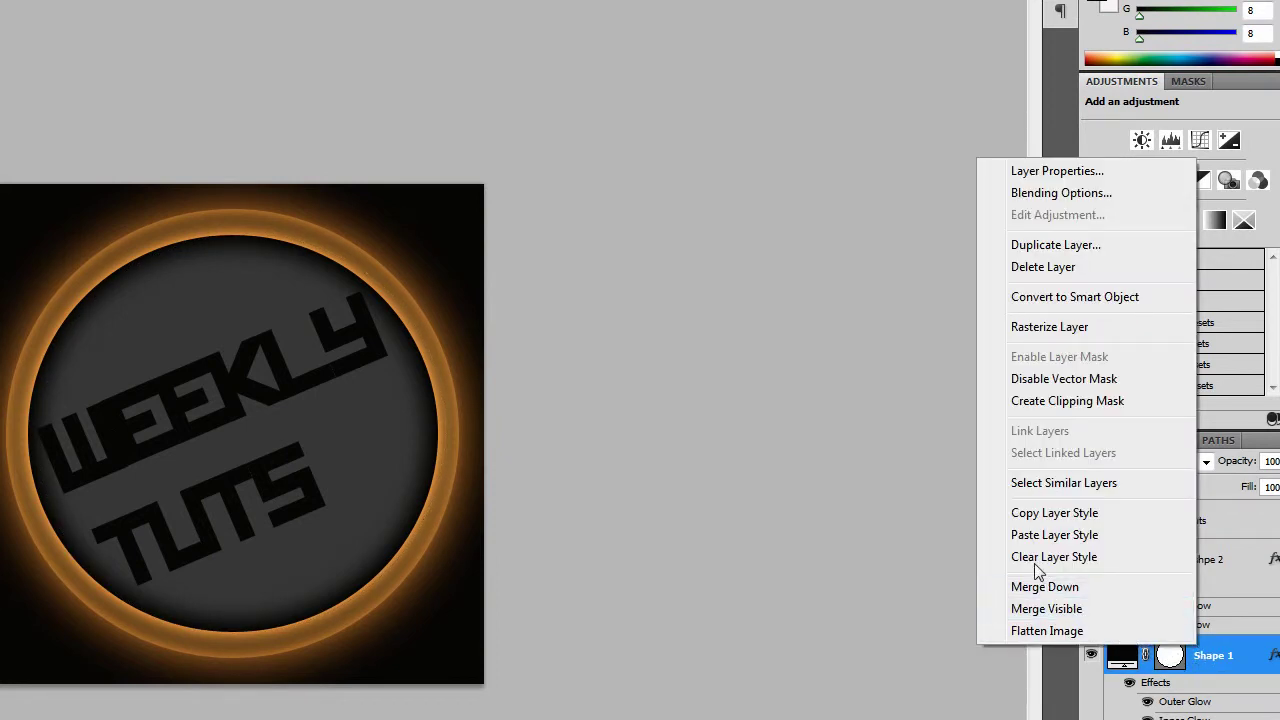
left_click(1050, 515)
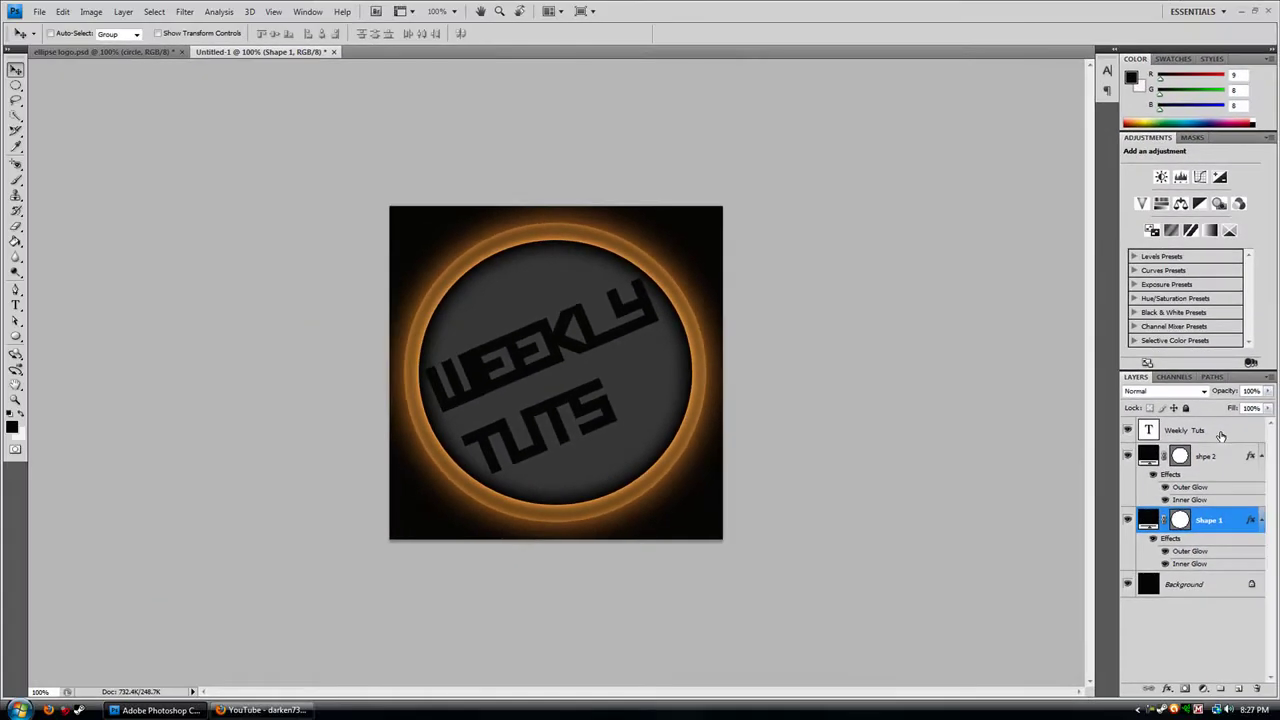
right_click(1222, 436)
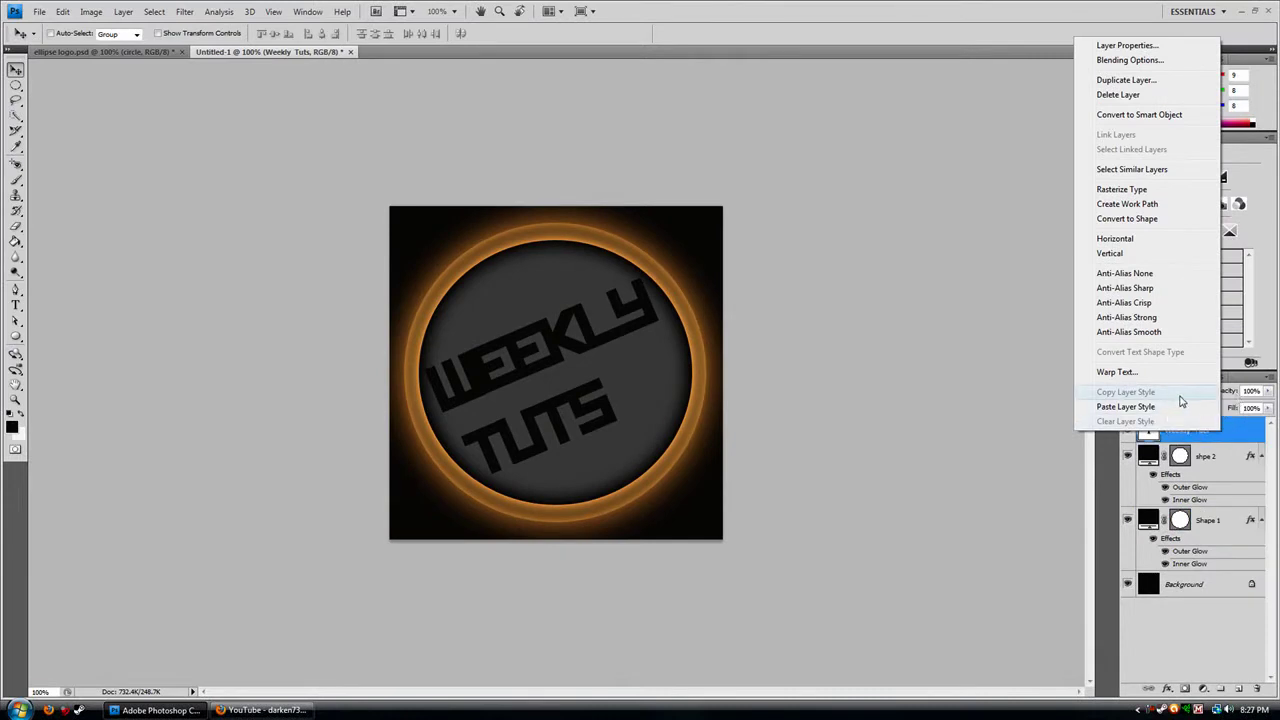
left_click(1143, 408)
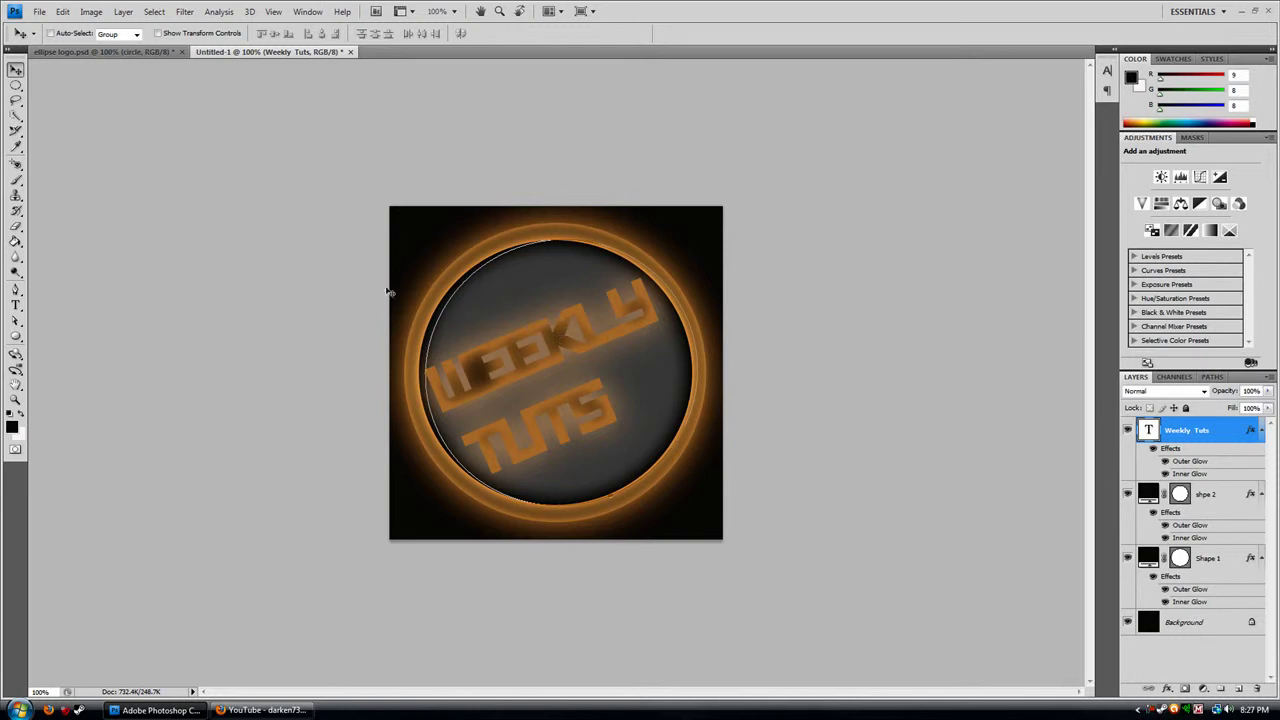
Reopen the text layer's context menu in the Layers panel
left_click(15, 70)
right_click(1207, 438)
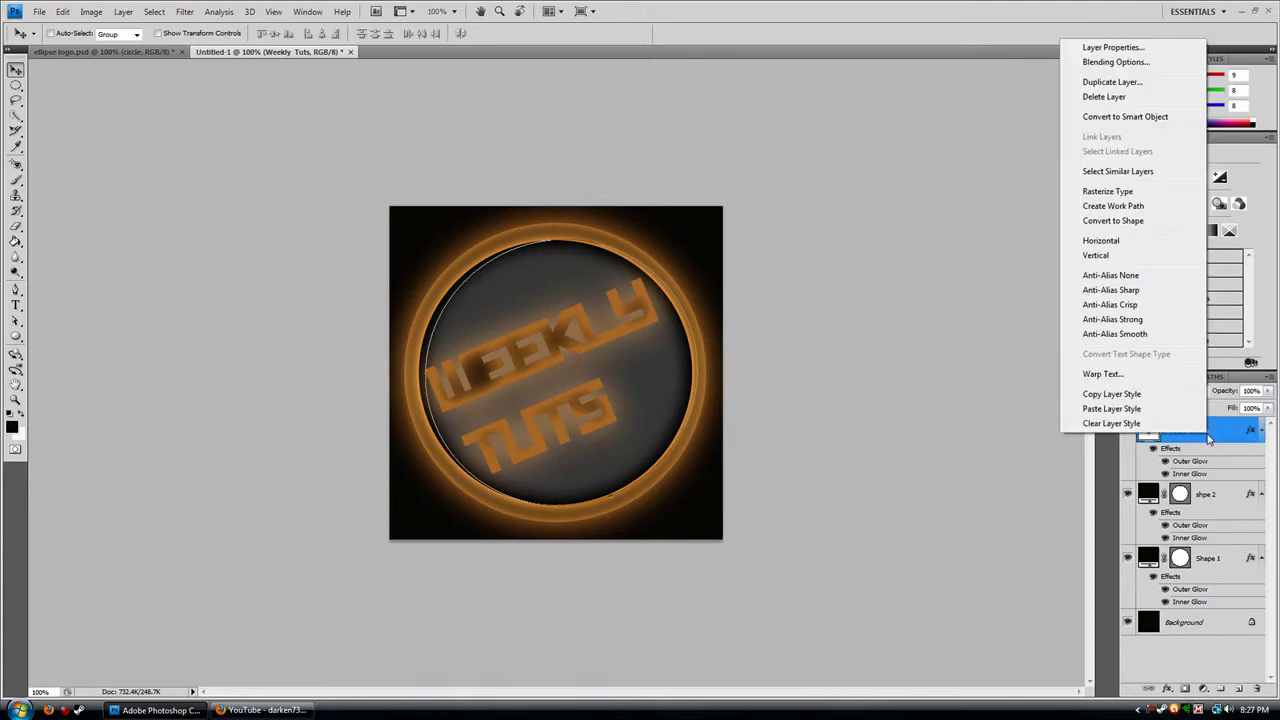
left_click(1237, 573)
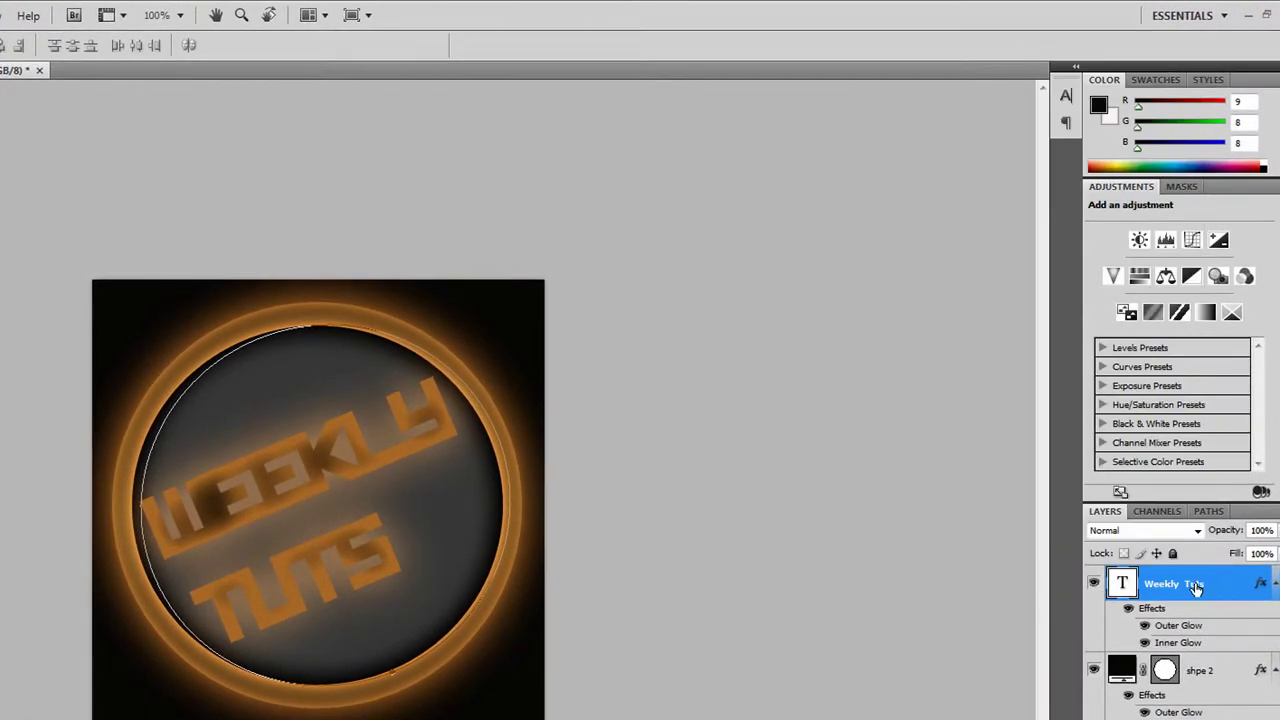
right_click(1196, 597)
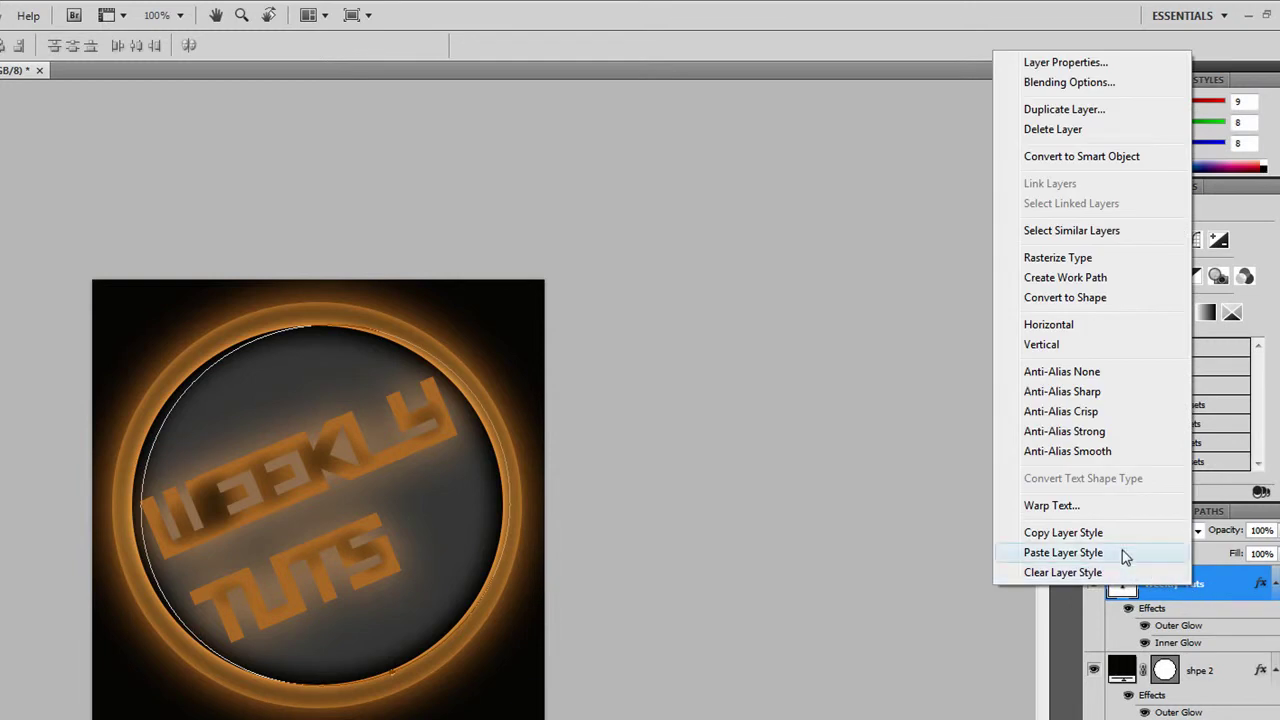
In the text layer's Blending Options, set Outer Glow to 43% opacity and 18 px size
left_click(1069, 82)
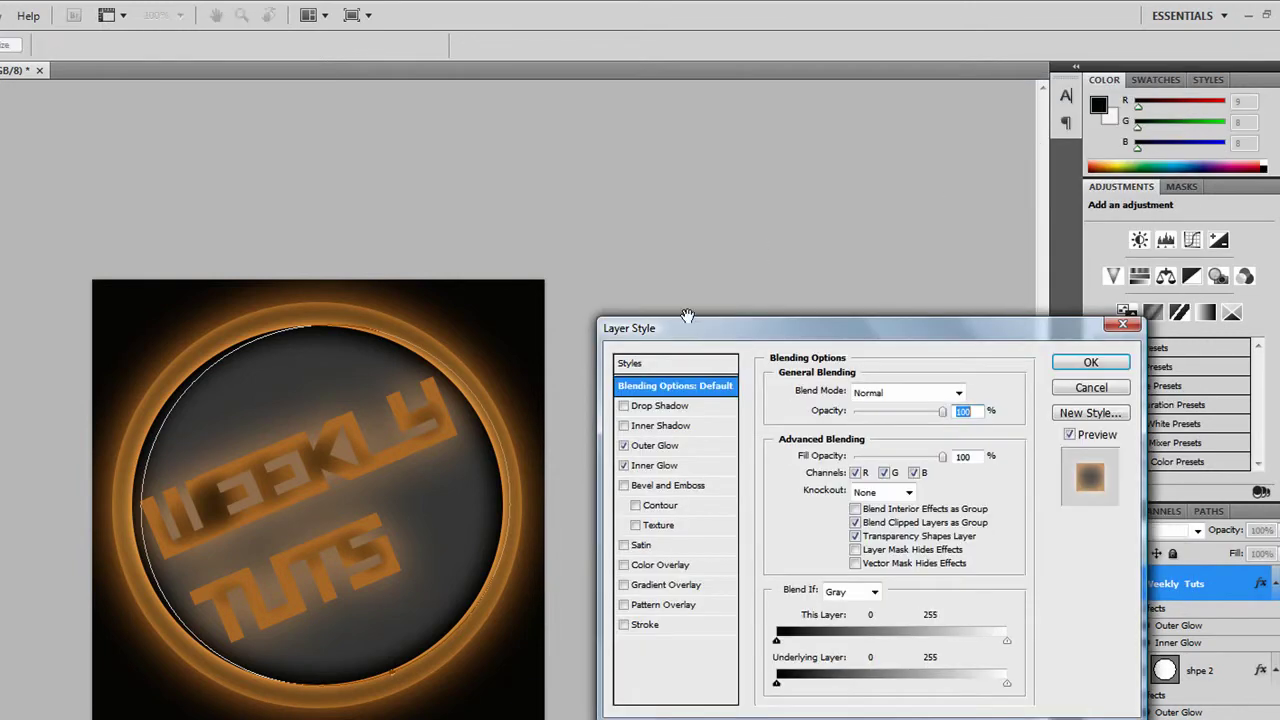
left_click(661, 452)
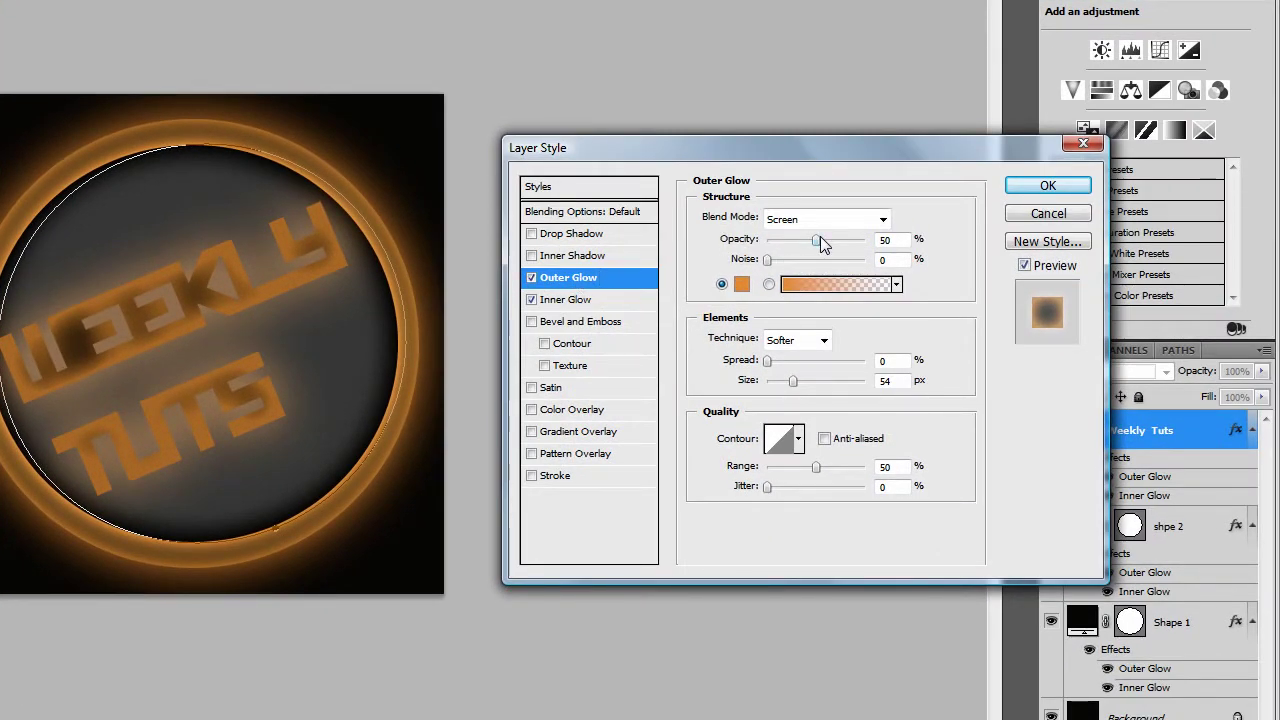
mouse_move(817, 241)
left_mouse_down()
mouse_move(863, 241)
mouse_move(793, 250)
left_mouse_up()
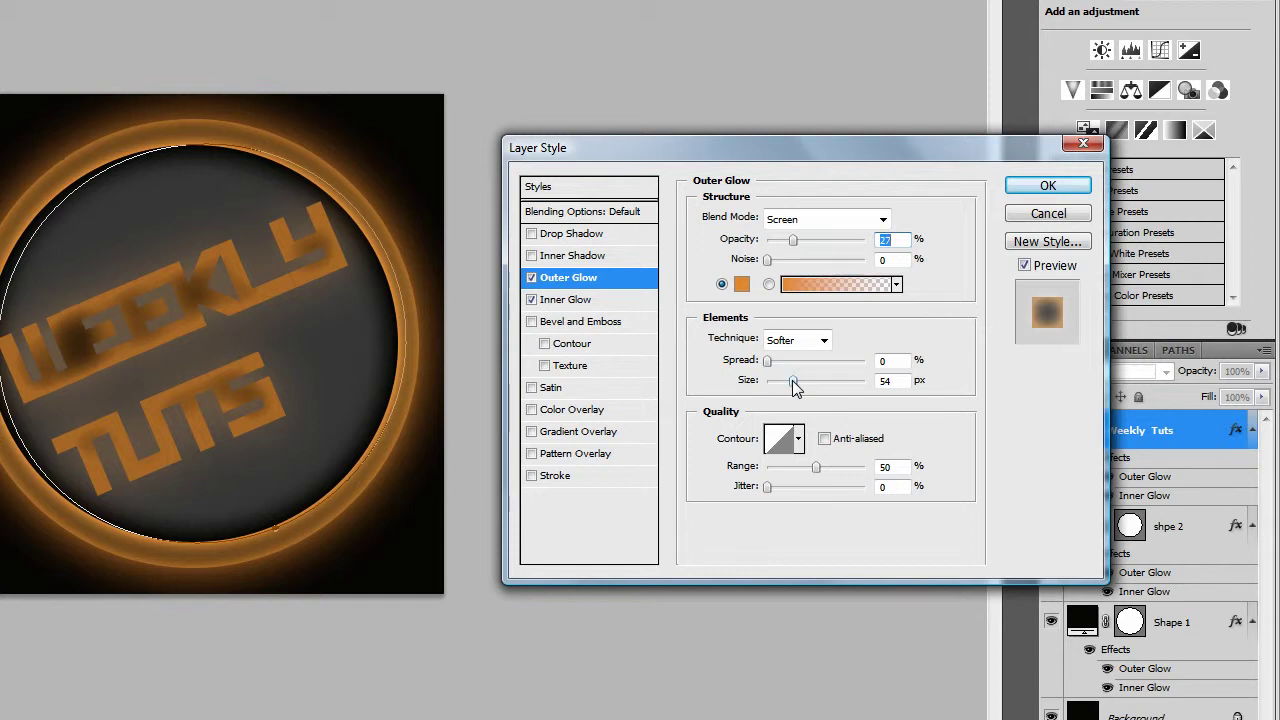
mouse_move(792, 381)
left_mouse_down()
mouse_move(767, 382)
mouse_move(785, 381)
left_mouse_up()
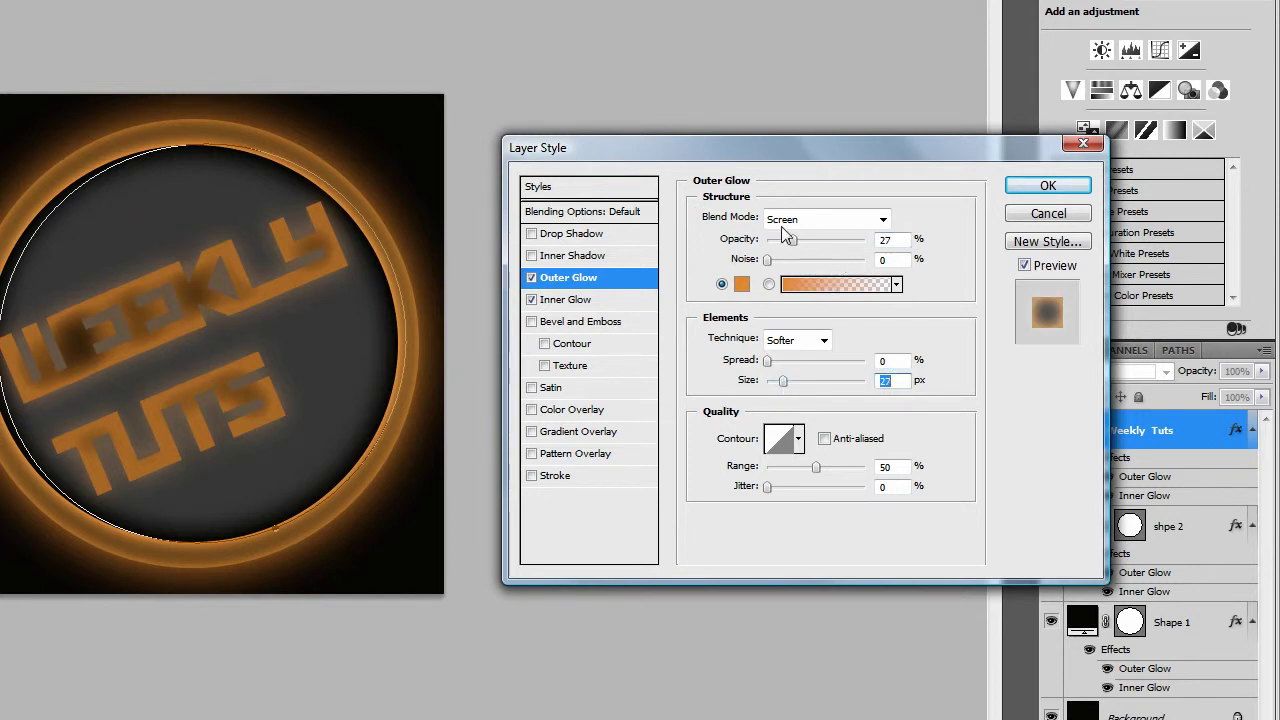
mouse_move(794, 240)
left_mouse_down()
mouse_move(918, 254)
mouse_move(810, 246)
left_mouse_up()
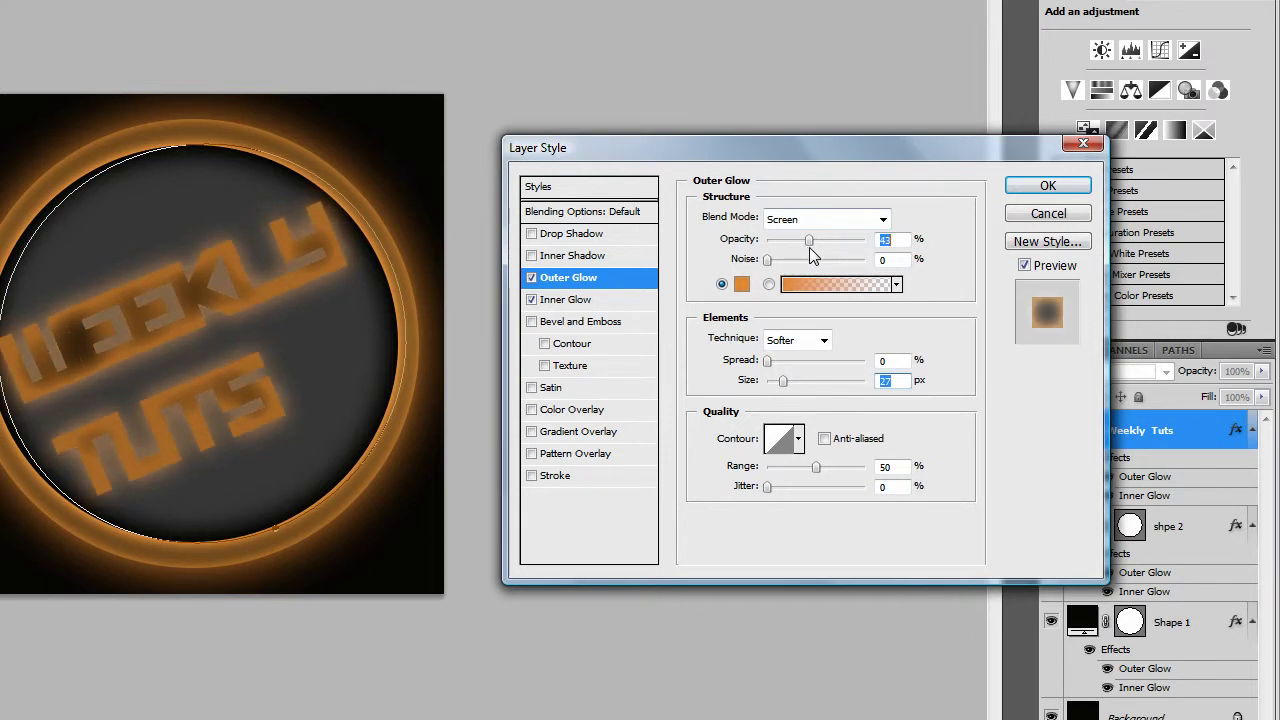
left_click_drag(785, 386, 781, 383)
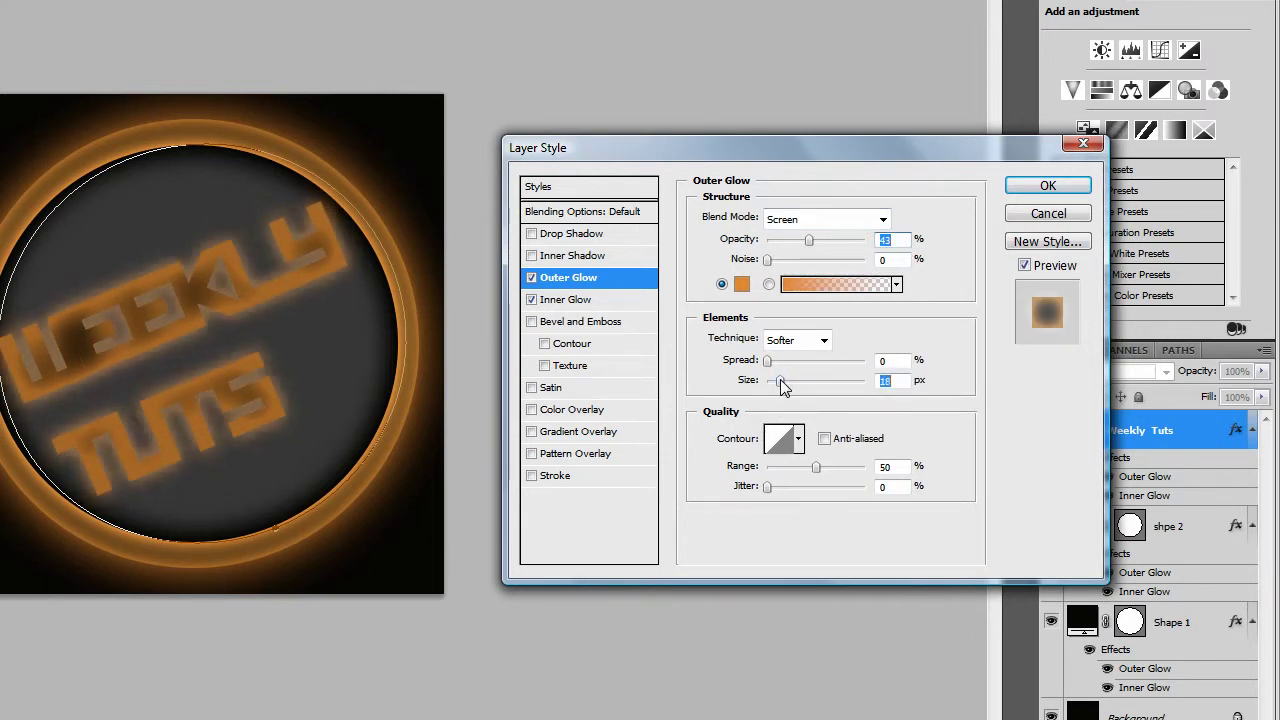
Drag the text layer's Inner Glow opacity to 0% and size to 0 px
left_click(585, 306)
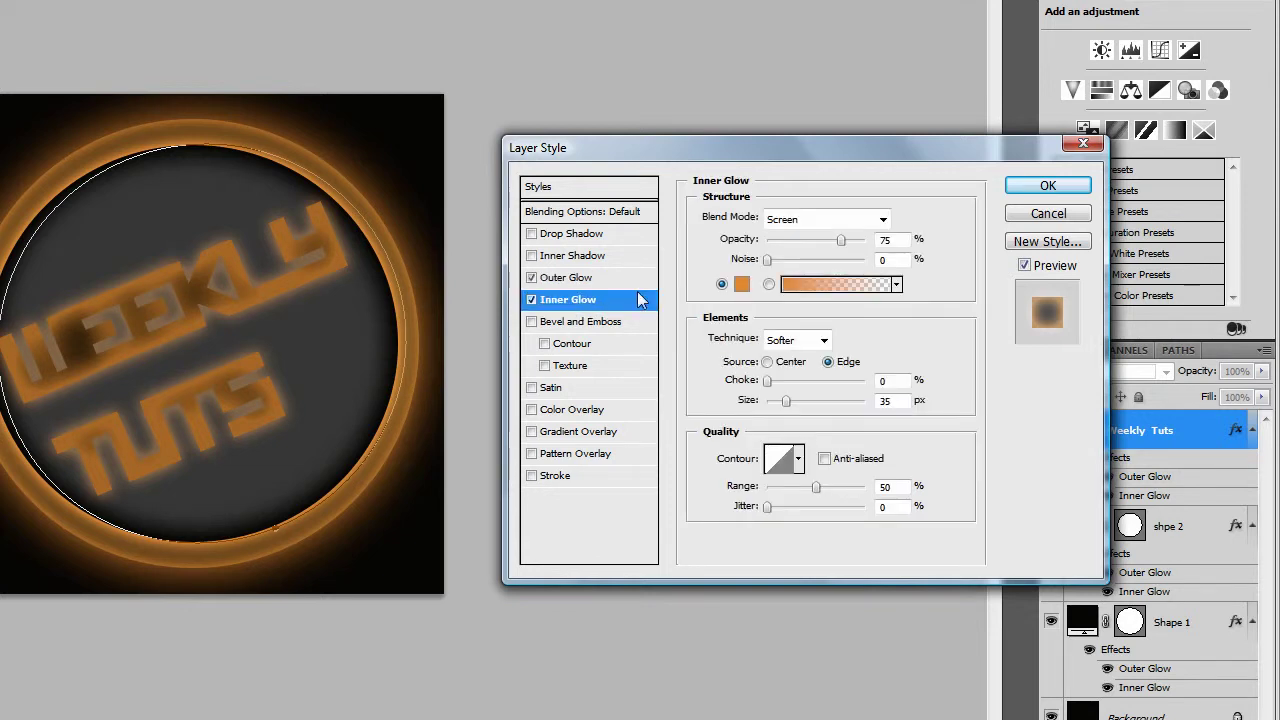
left_click(600, 278)
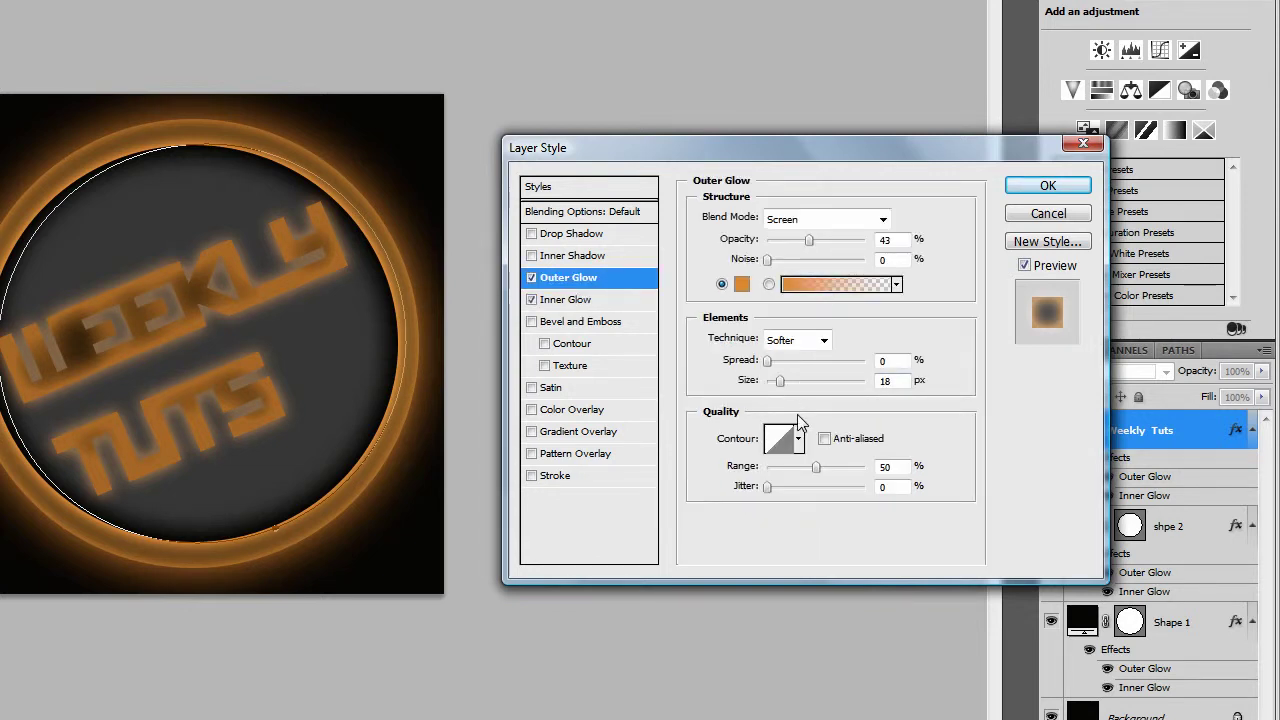
left_click(580, 302)
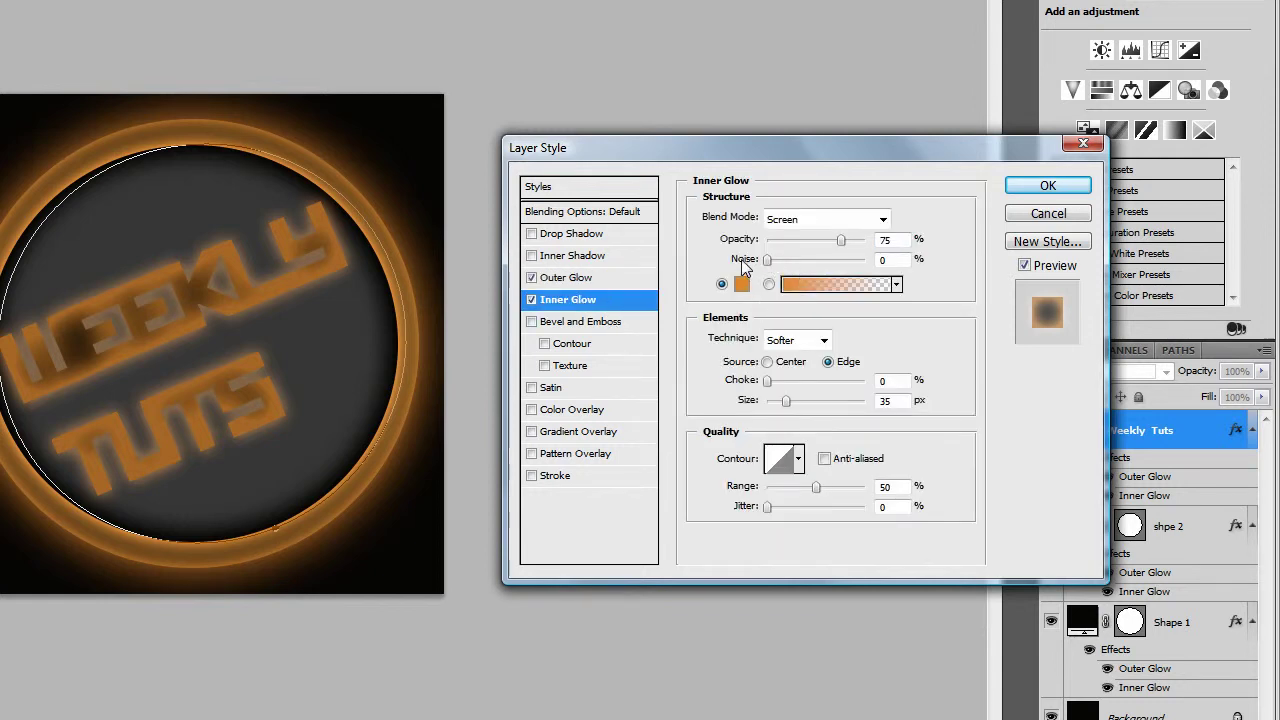
mouse_move(841, 241)
left_mouse_down()
mouse_move(866, 241)
mouse_move(760, 247)
left_mouse_up()
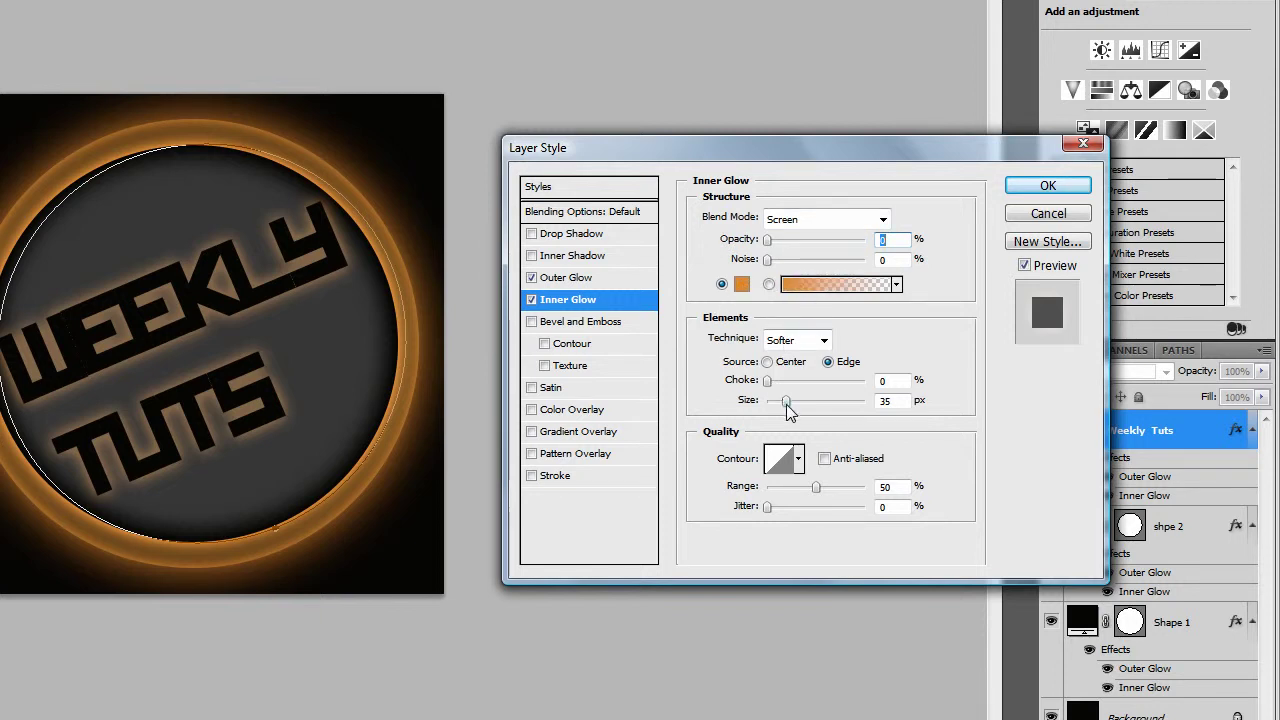
left_click_drag(787, 401, 767, 401)
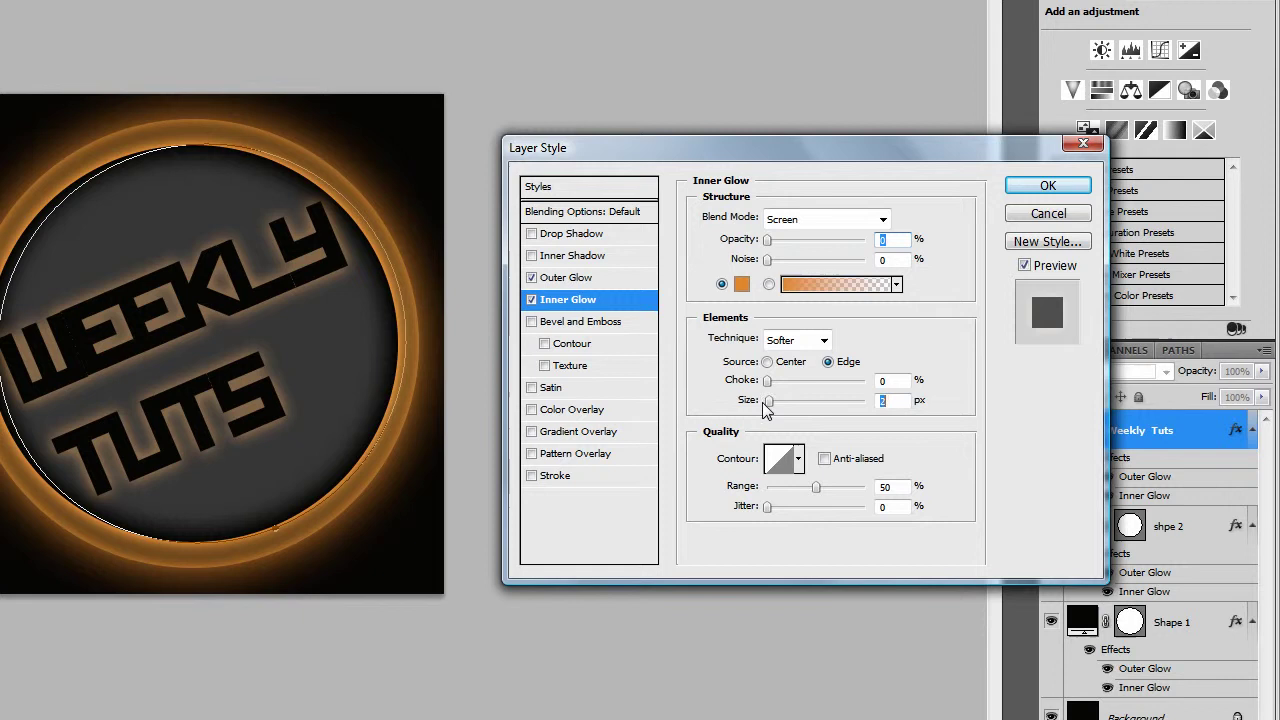
Raise the Outer Glow opacity to 100%, keep the size at 18 px, and apply the style
left_click(588, 281)
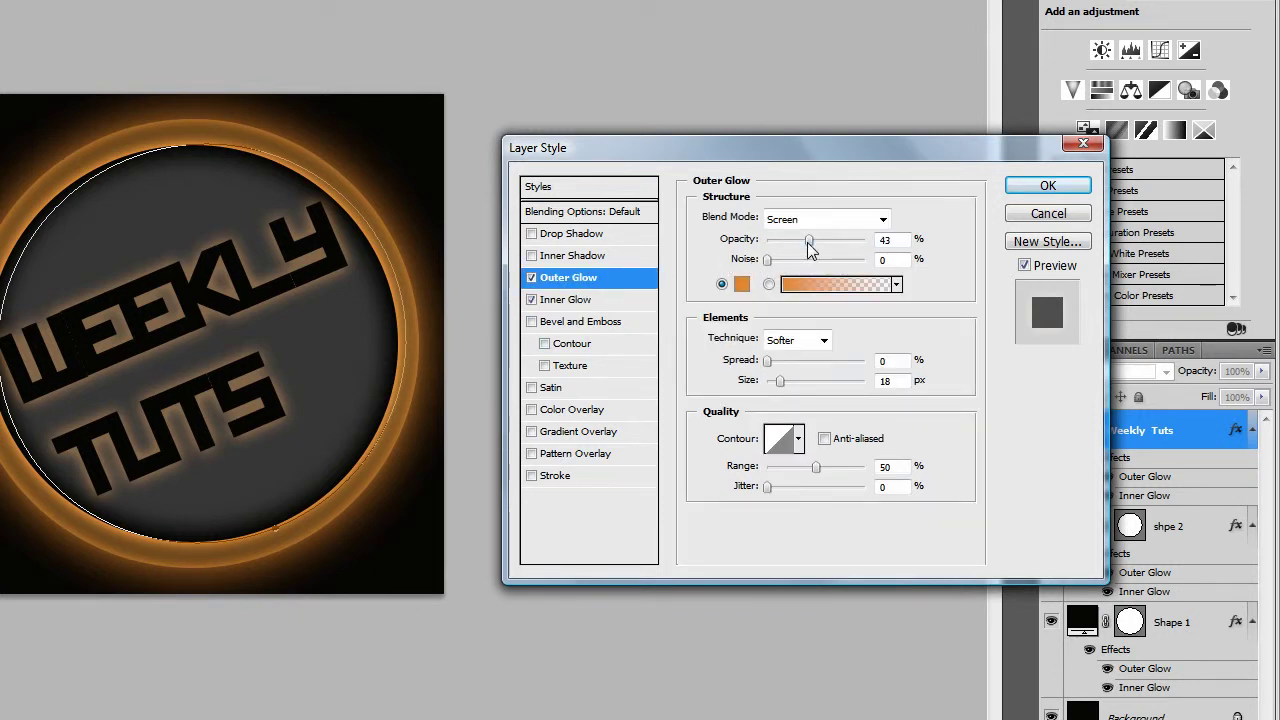
left_click_drag(809, 242, 825, 243)
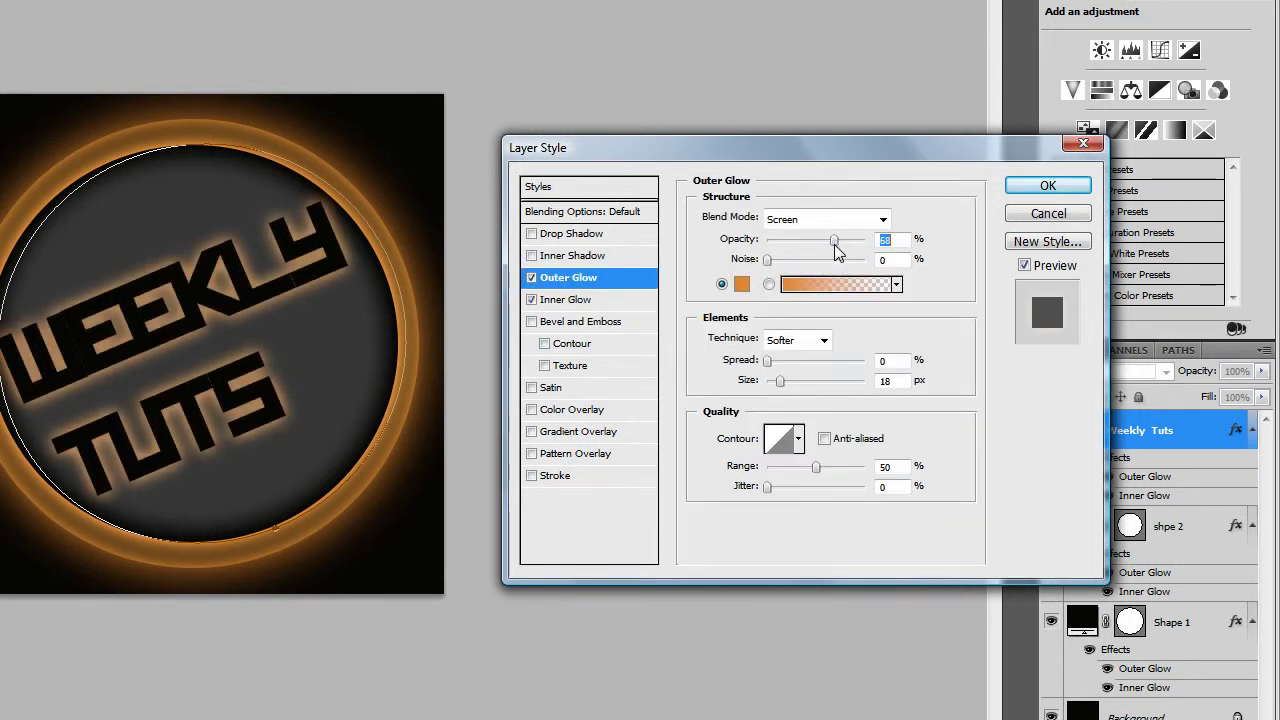
left_click_drag(834, 244, 871, 257)
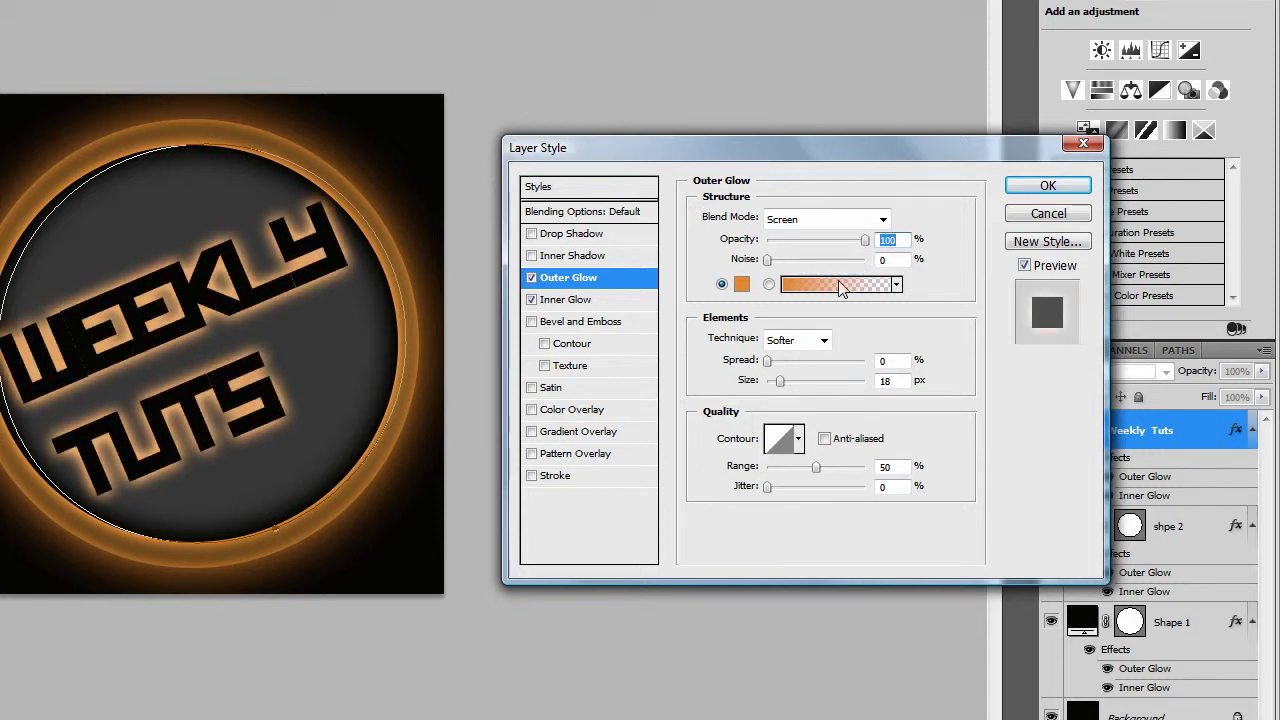
left_click_drag(779, 385, 774, 383)
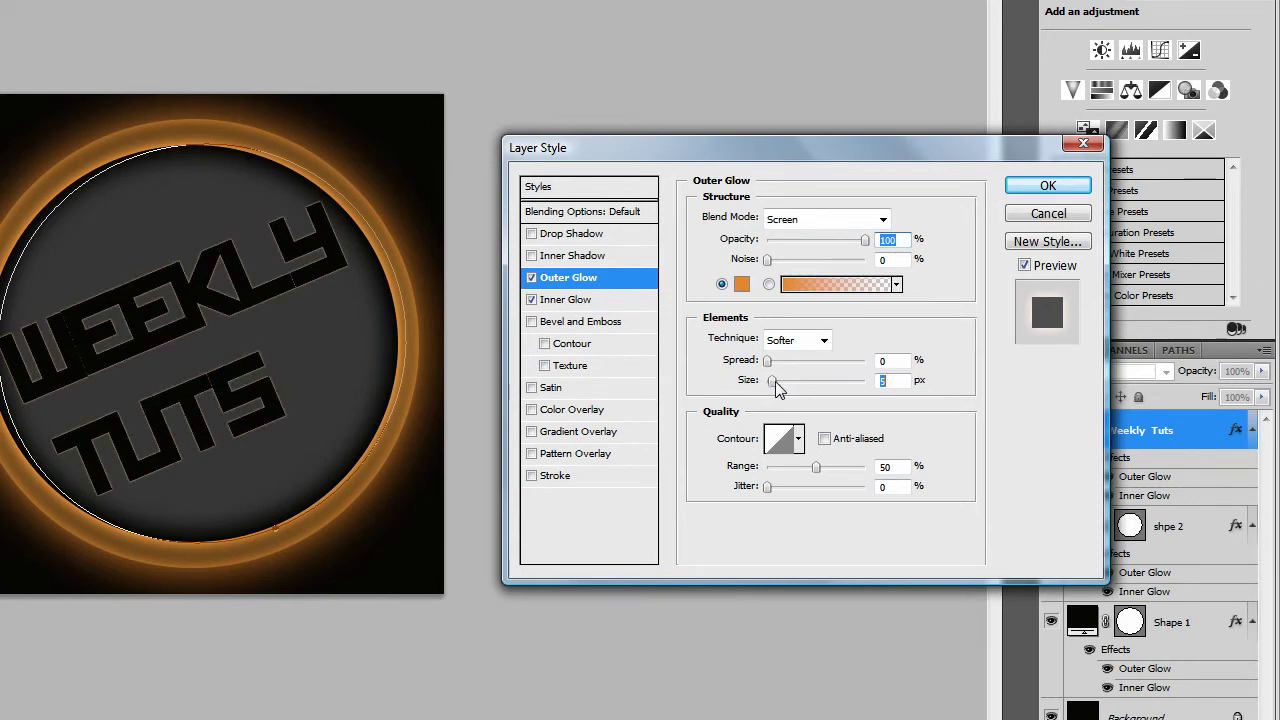
left_click_drag(775, 381, 780, 383)
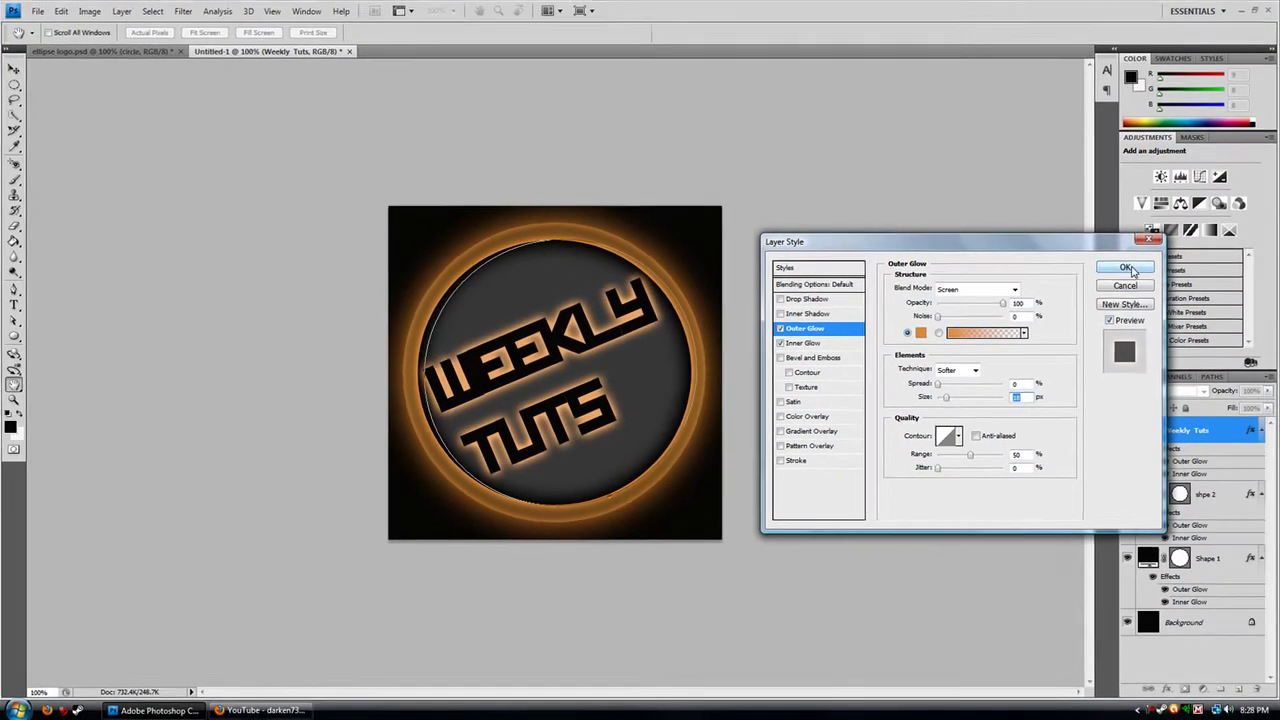
left_click(1133, 262)
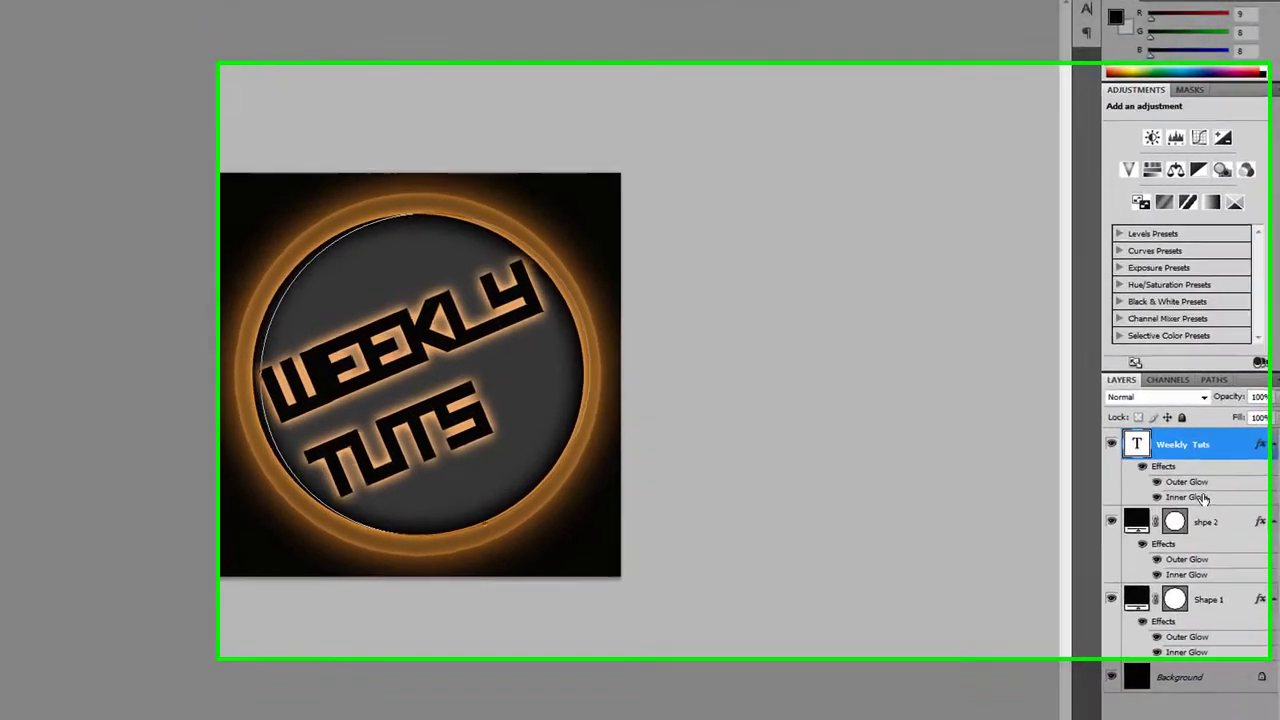
Select the Shape 2 ring and Weekly Tuts layers in turn, ending on Shape 1
left_click(1205, 521)
left_click(1197, 473)
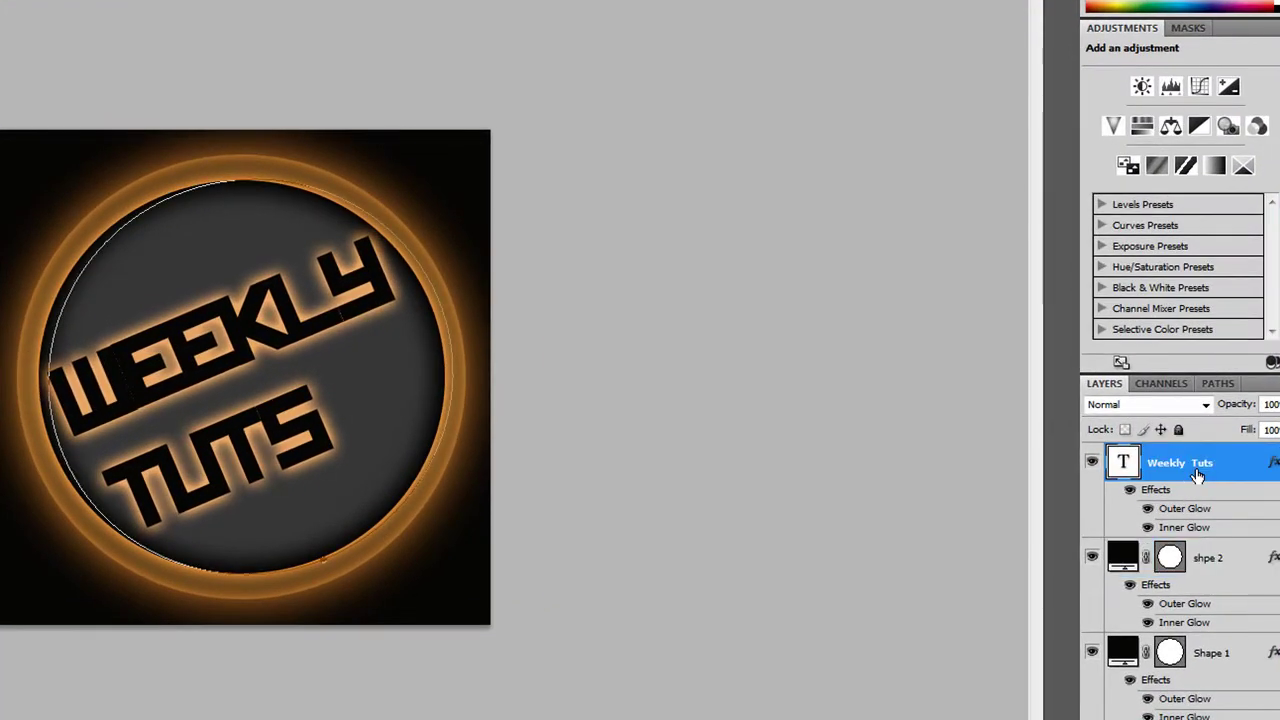
left_click(1204, 655)
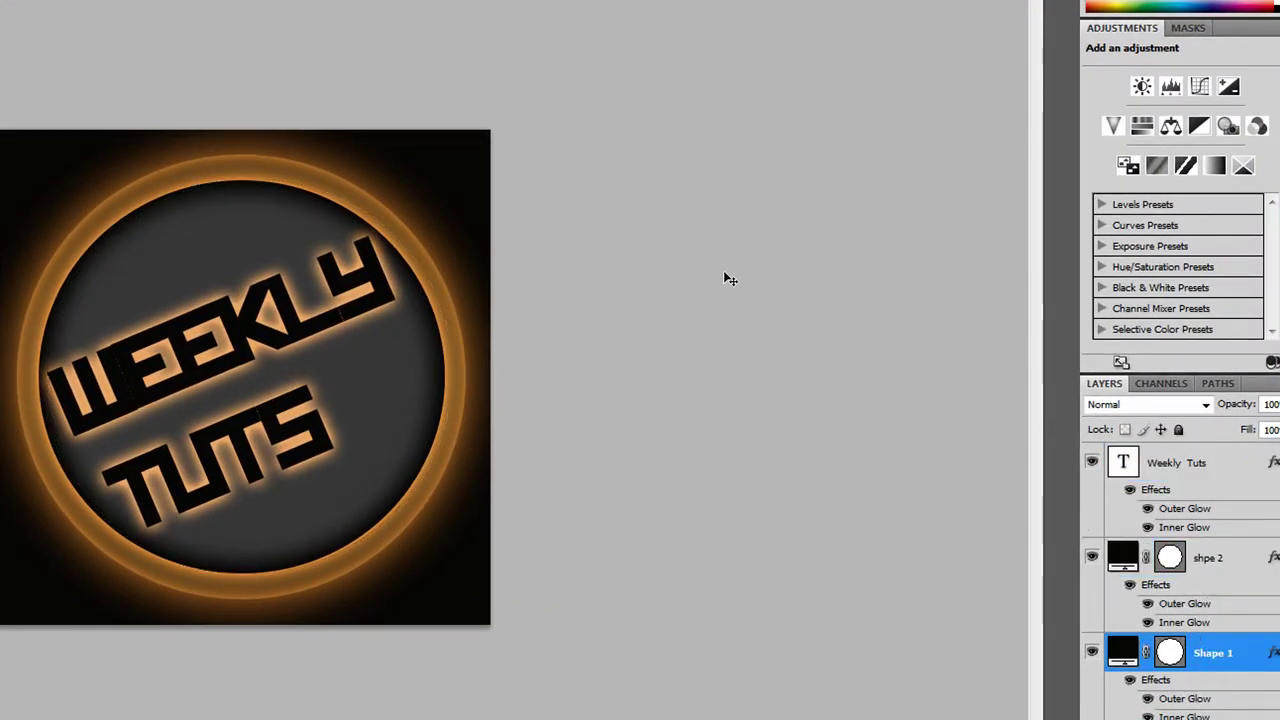